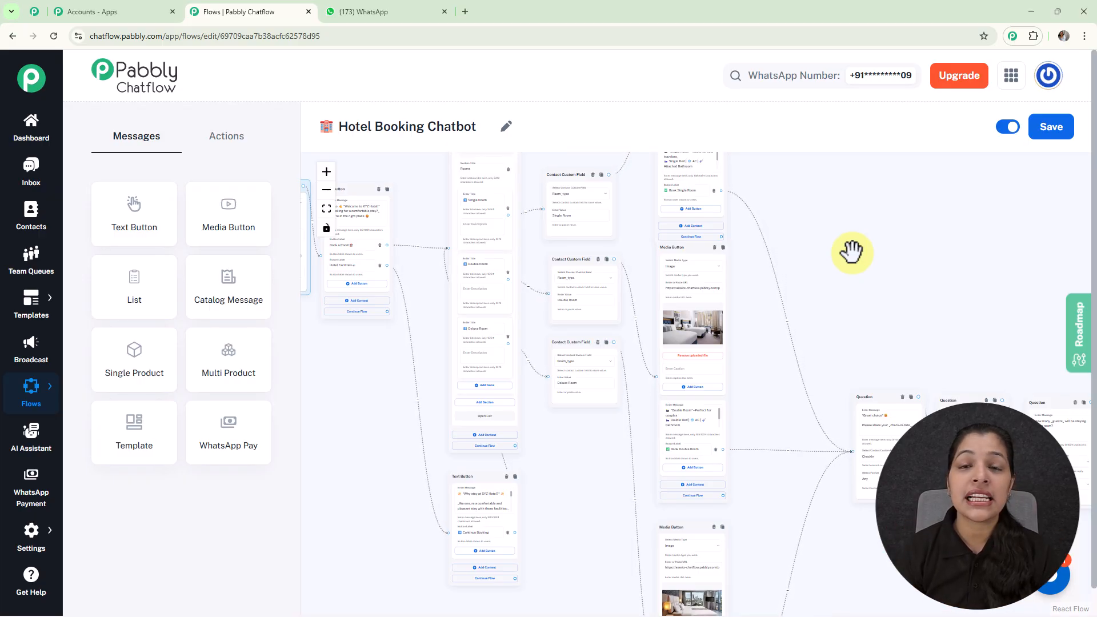
Examine the Hotel Booking Chatbot flow's layout on the canvas
{"action": "scroll", "coordinate": [852, 251], "scroll_direction": "down", "scroll_amount": 2}
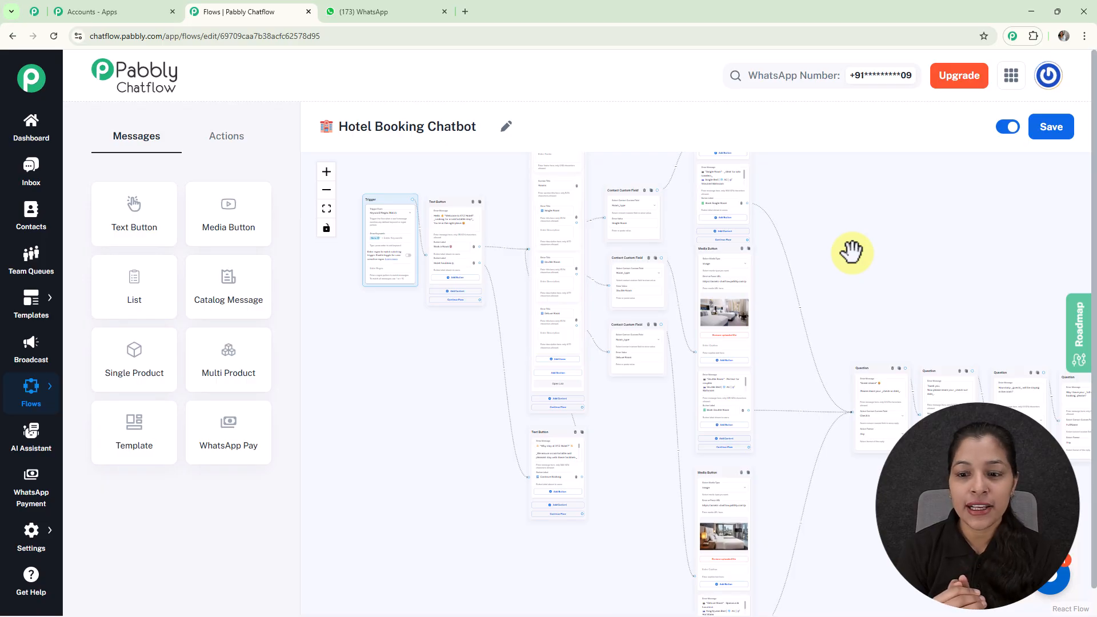
{"action": "scroll", "coordinate": [851, 251], "scroll_direction": "down", "scroll_amount": 2}
{"action": "left_click_drag", "start_coordinate": [851, 251], "coordinate": [763, 301]}
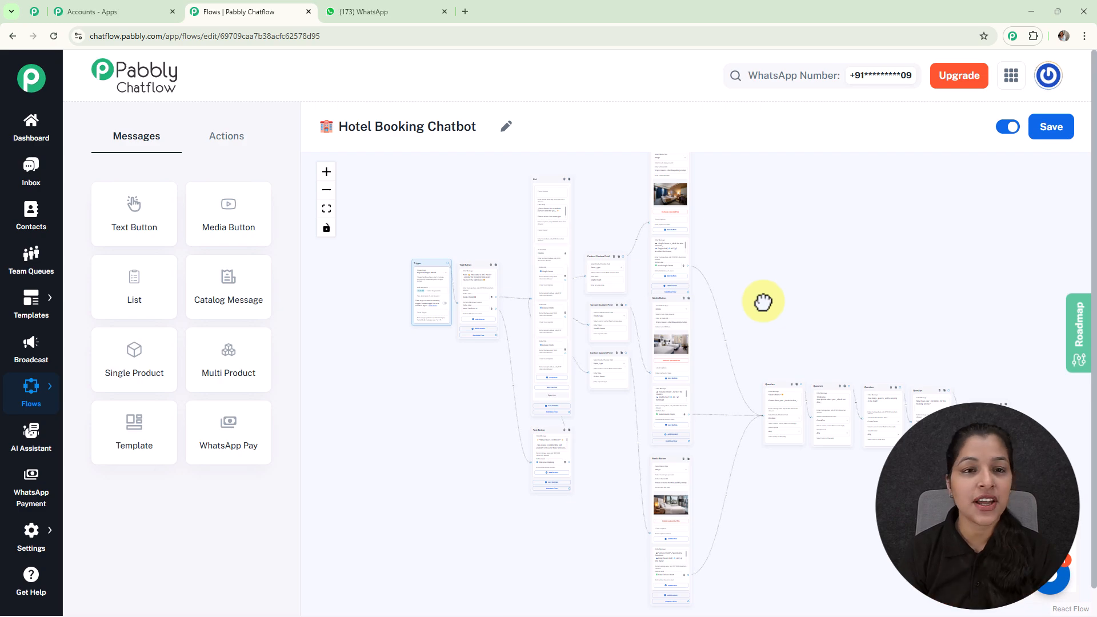
Switch to WhatsApp and send Hello to the test number chat to trigger the chatbot
{"action": "left_click", "coordinate": [384, 11]}
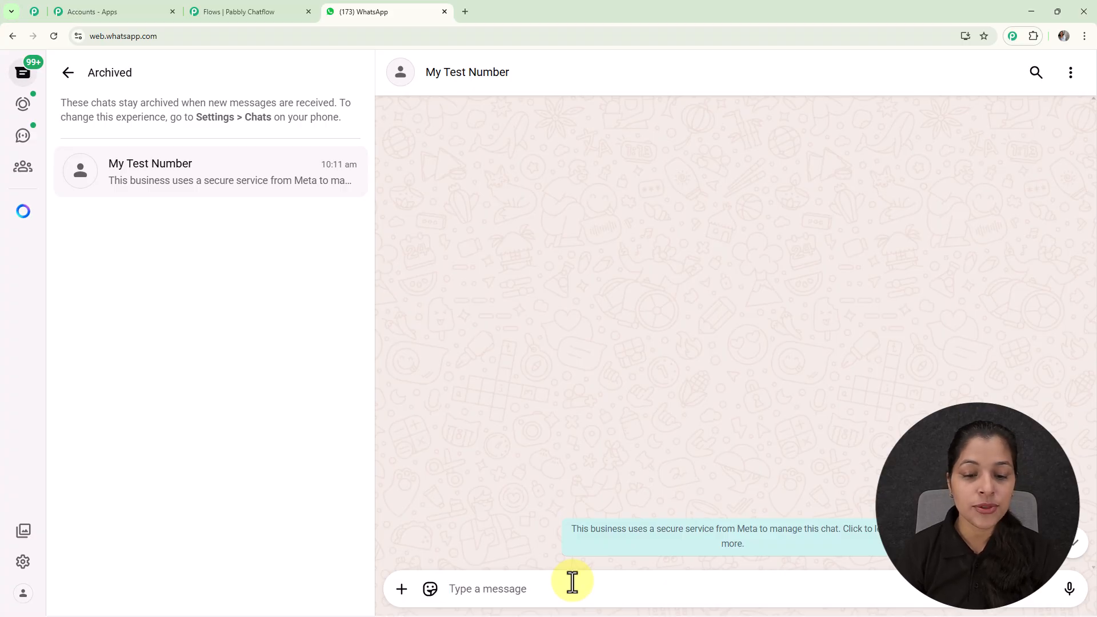
{"action": "type", "text": "Hello"}
{"action": "key", "text": "Return"}
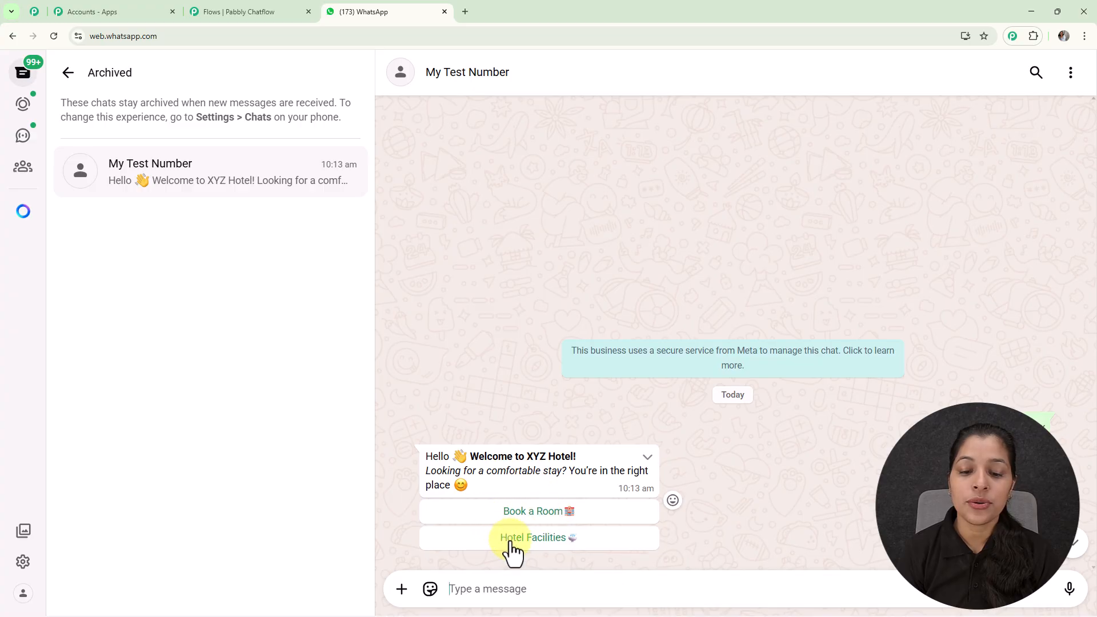
Choose Book a Room and select Single Room from the room-type list
{"action": "left_click", "coordinate": [544, 512]}
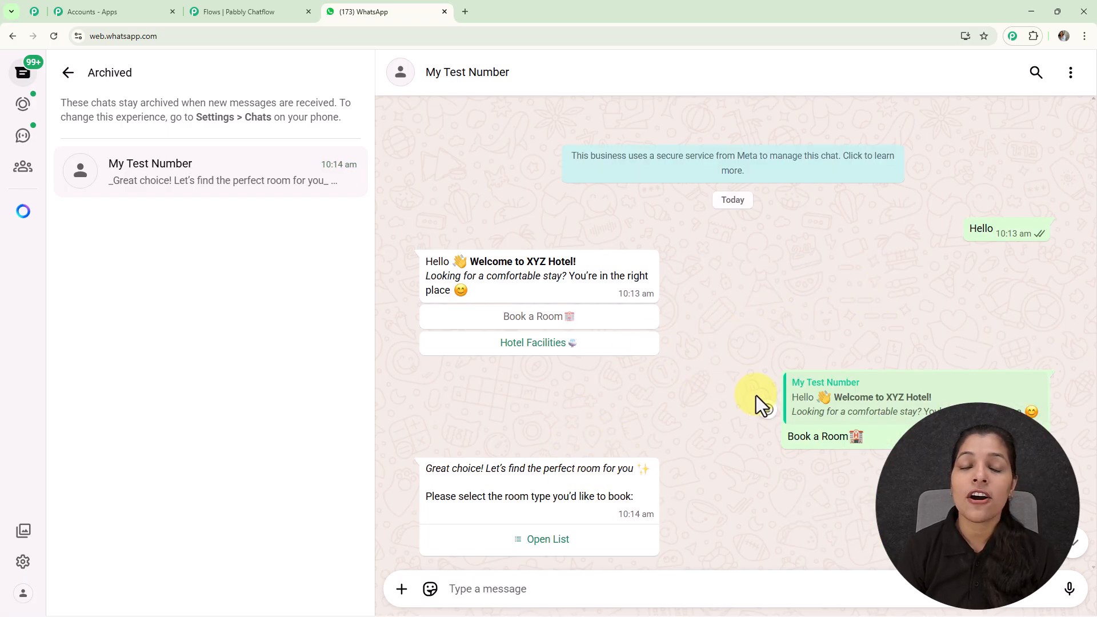
{"action": "left_click", "coordinate": [550, 541]}
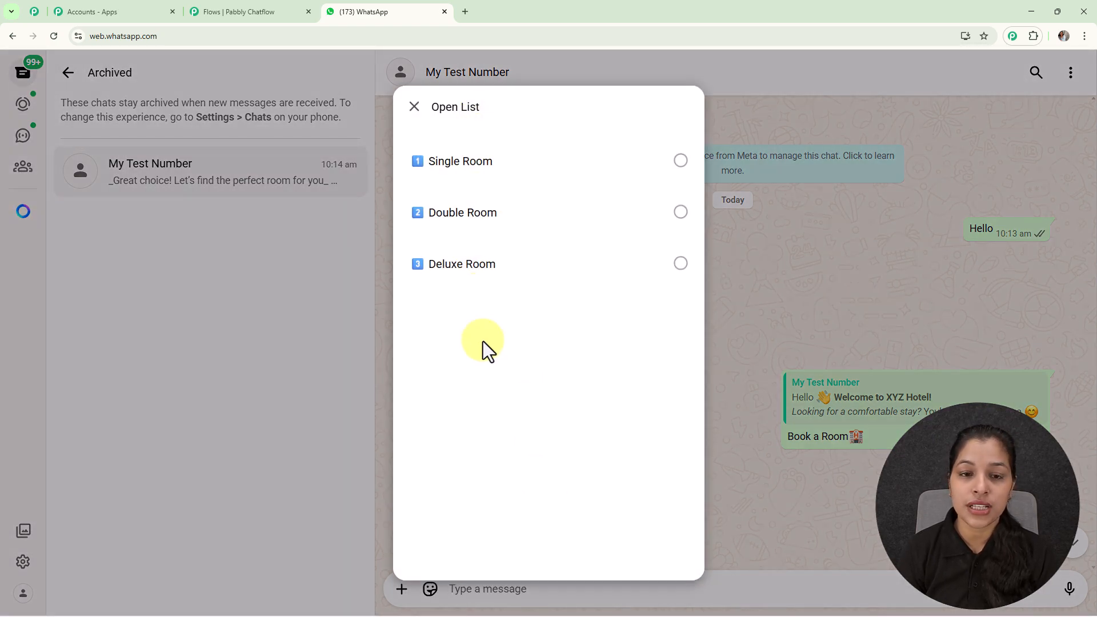
{"action": "left_click", "coordinate": [469, 166]}
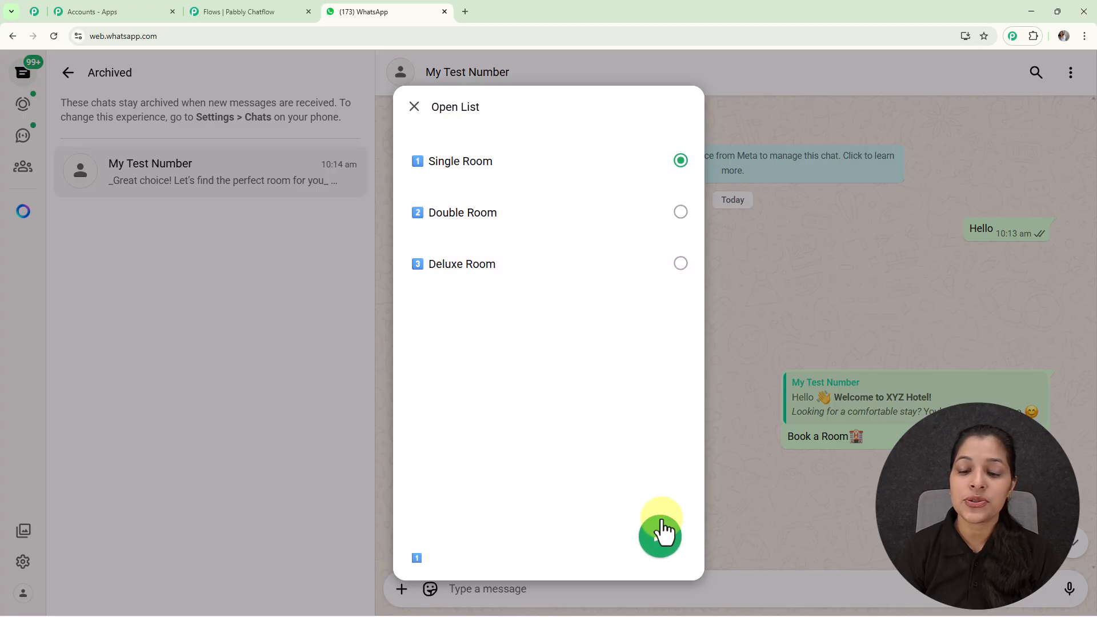
{"action": "left_click", "coordinate": [660, 541]}
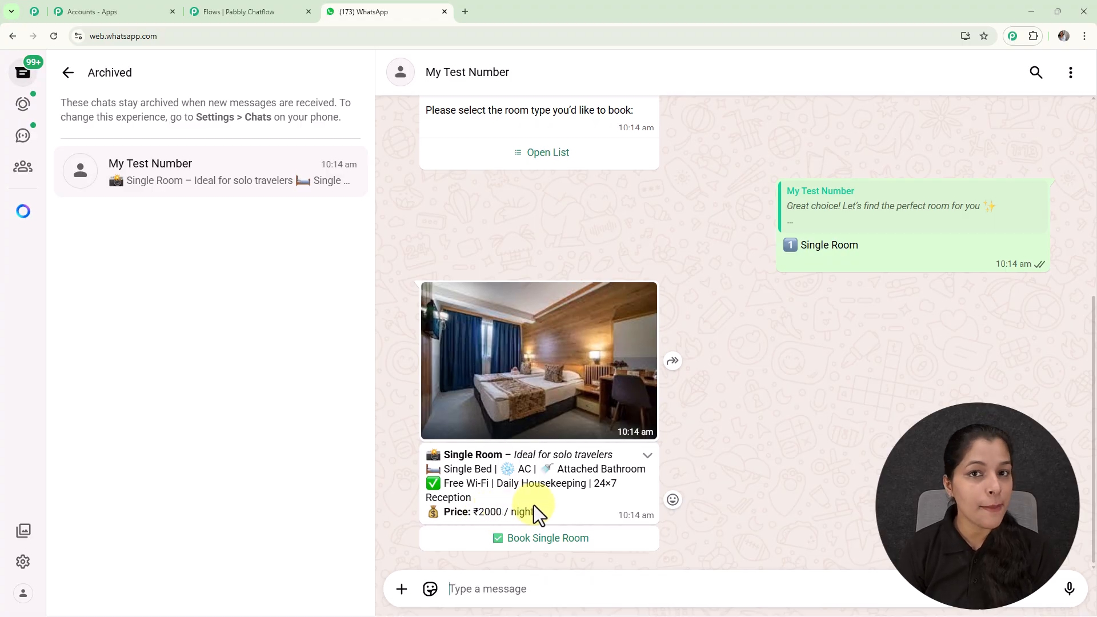
Choose Book Single Room and reply with the check-in date 12-01-2026
{"action": "left_click", "coordinate": [569, 540]}
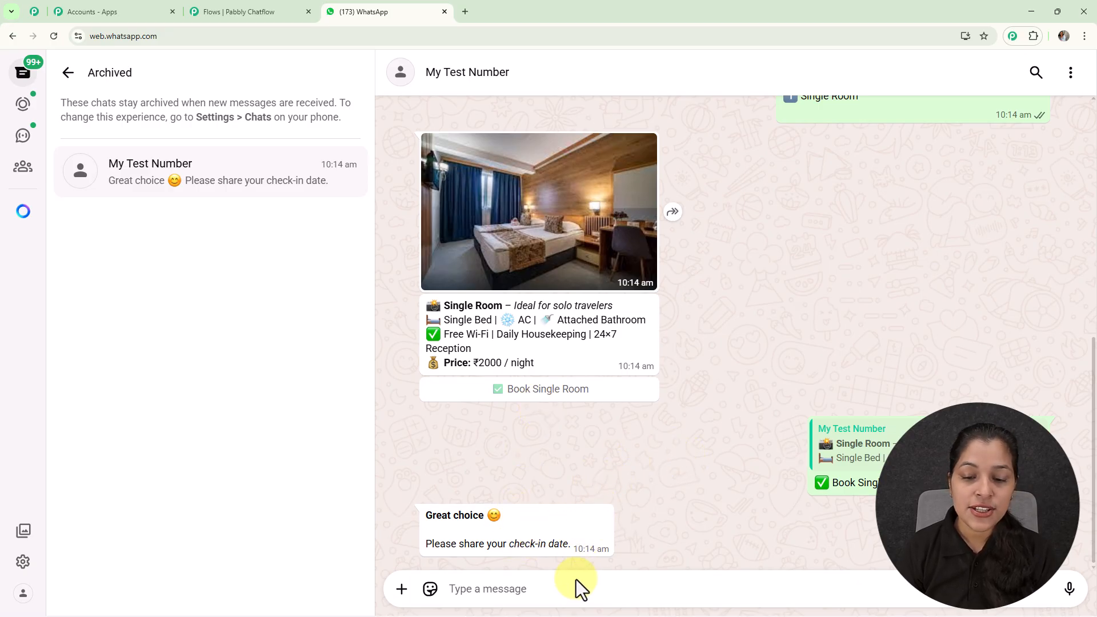
{"action": "type", "text": "12-01-2026"}
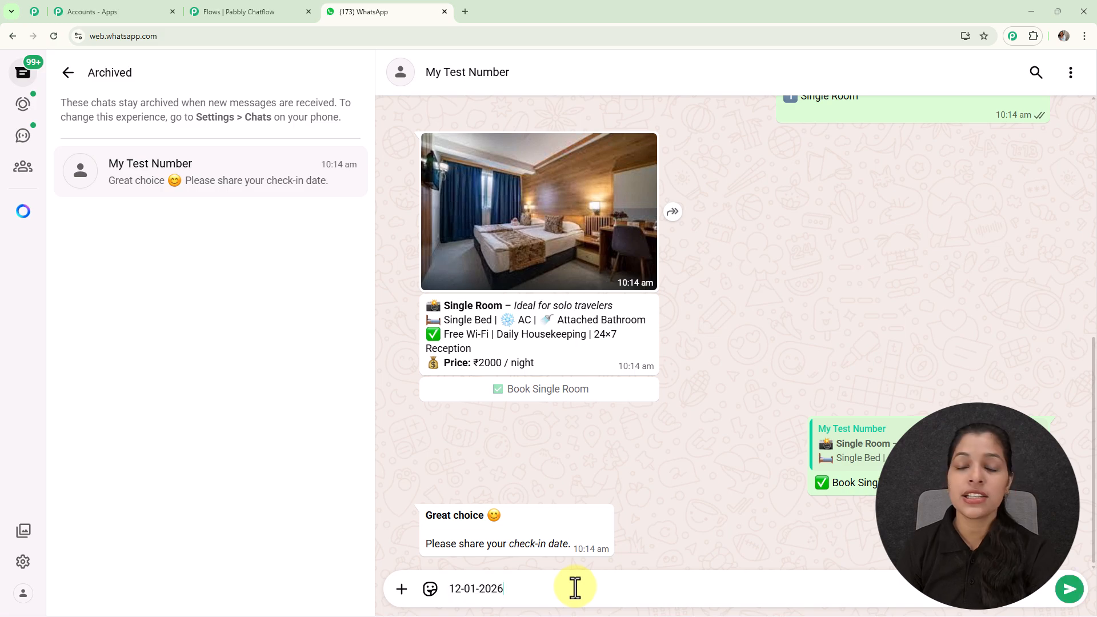
{"action": "key", "text": "Return"}
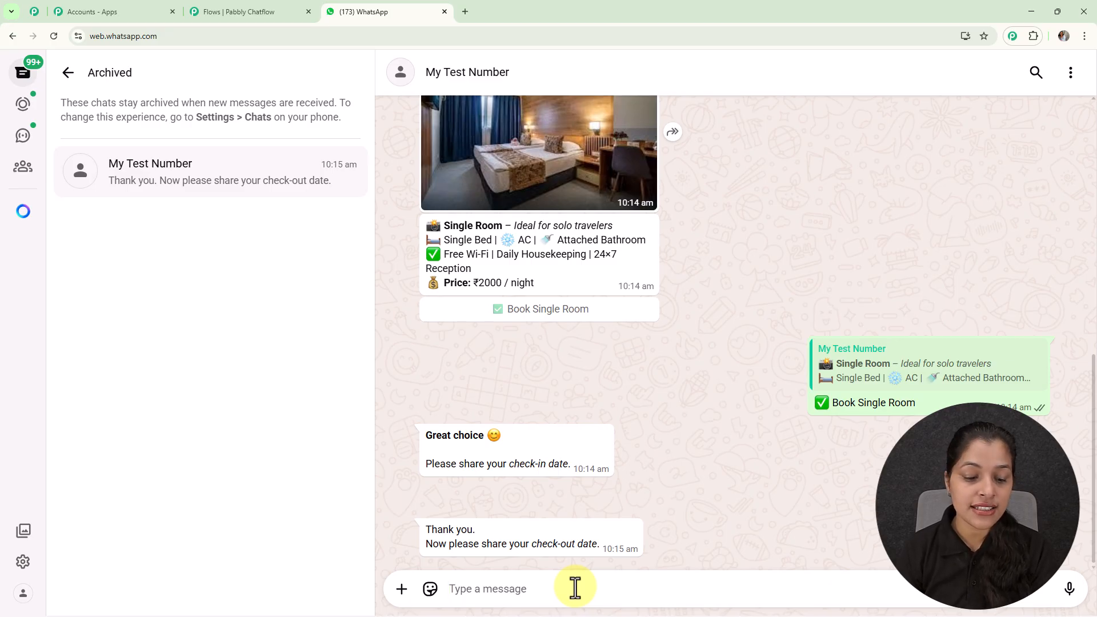
Reply with the check-out date 14-01-2026
{"action": "type", "text": "14-01-2026"}
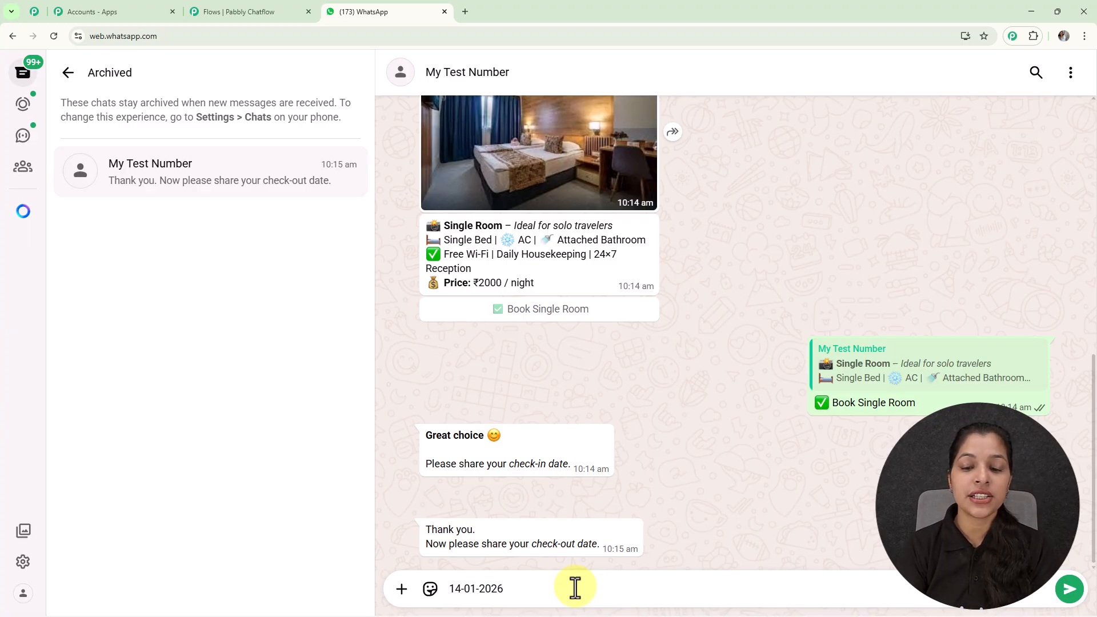
{"action": "key", "text": "Return"}
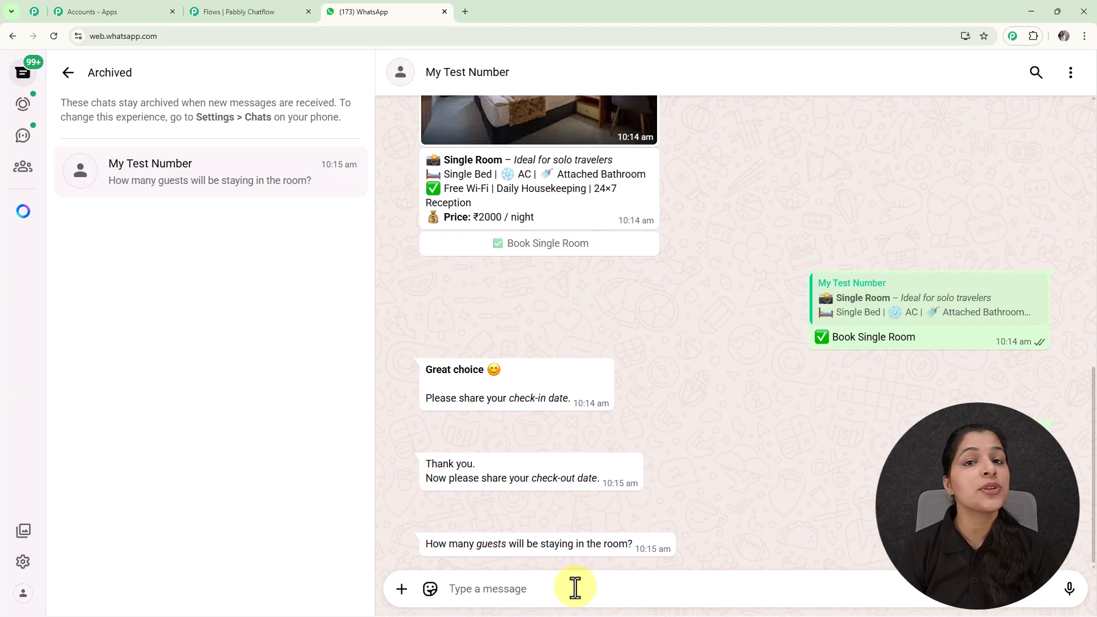
Reply 1 as the number of guests and send the guest's full name for the booking
{"action": "type", "text": "1"}
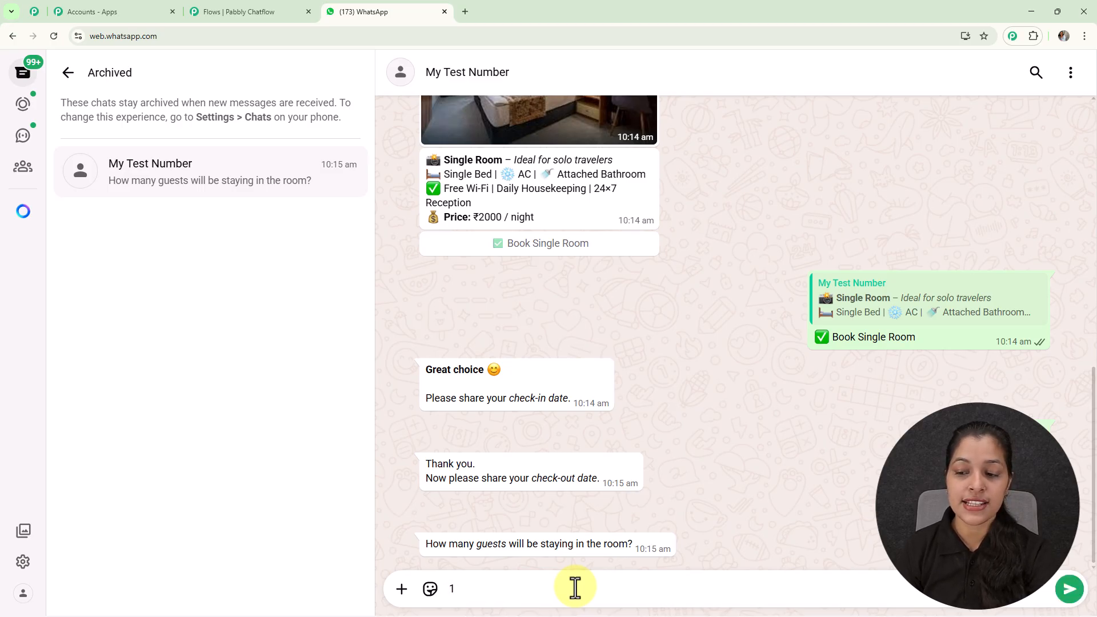
{"action": "key", "text": "Return"}
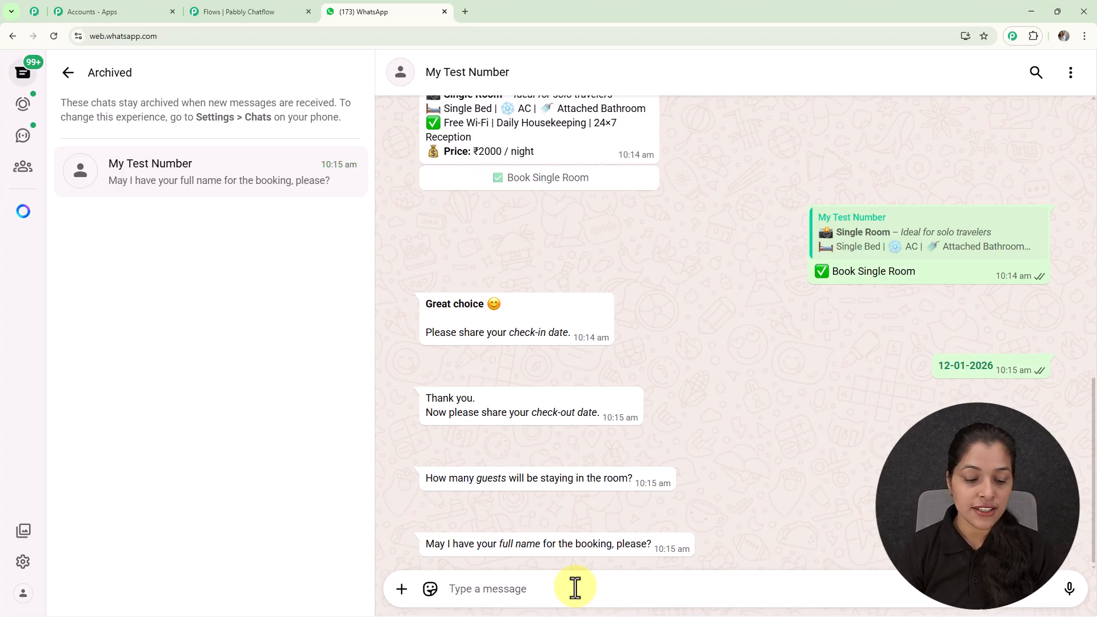
{"action": "type", "text": "D"}
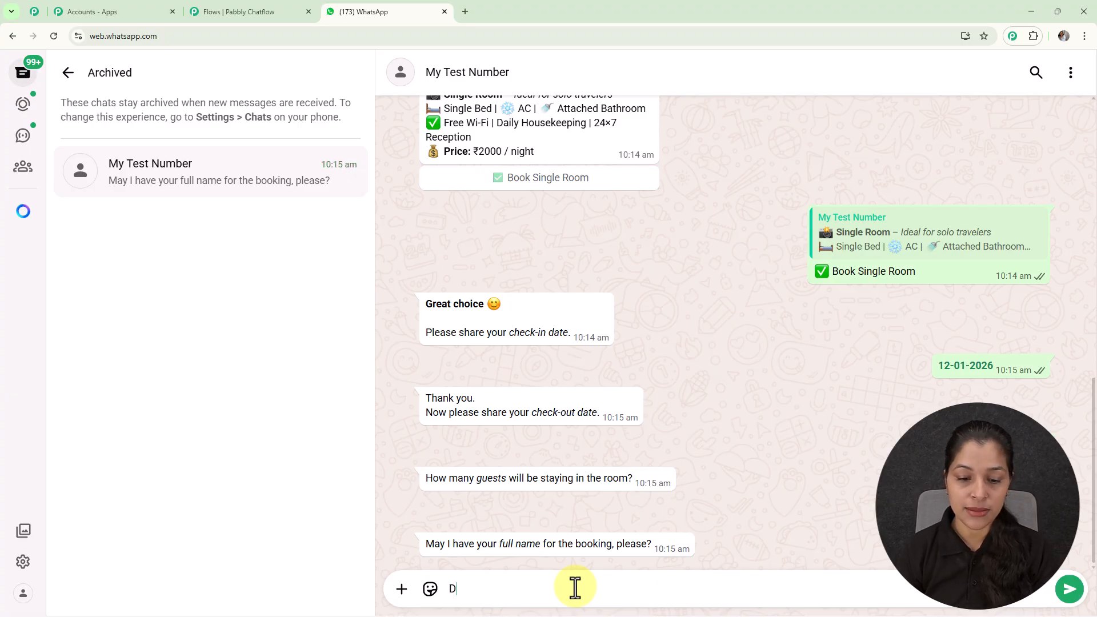
{"action": "type", "text": "emo User"}
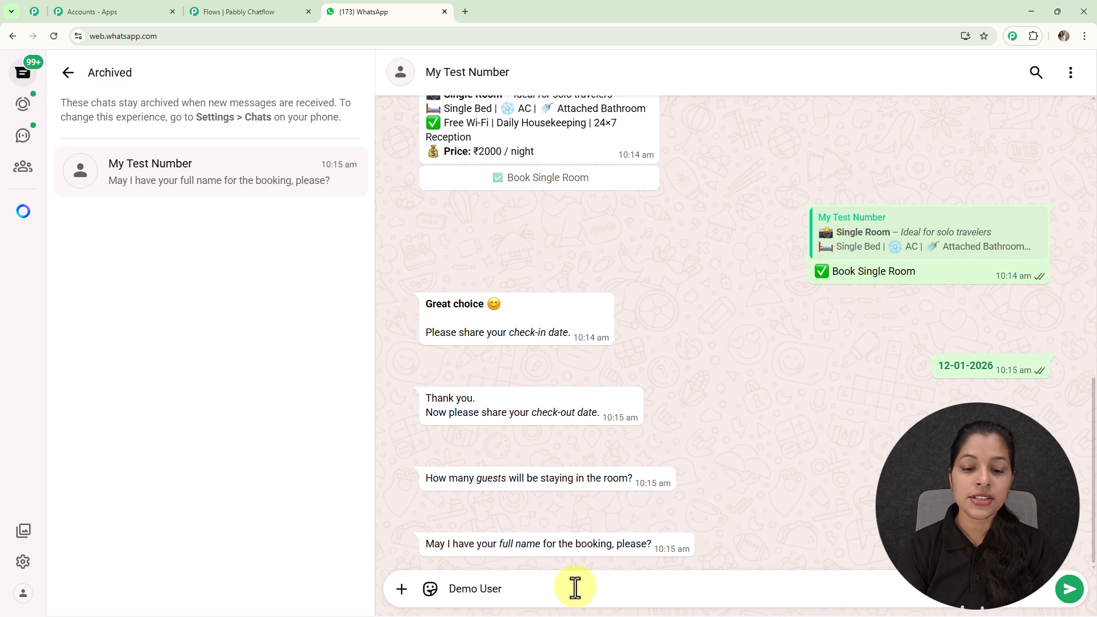
{"action": "key", "text": "Return"}
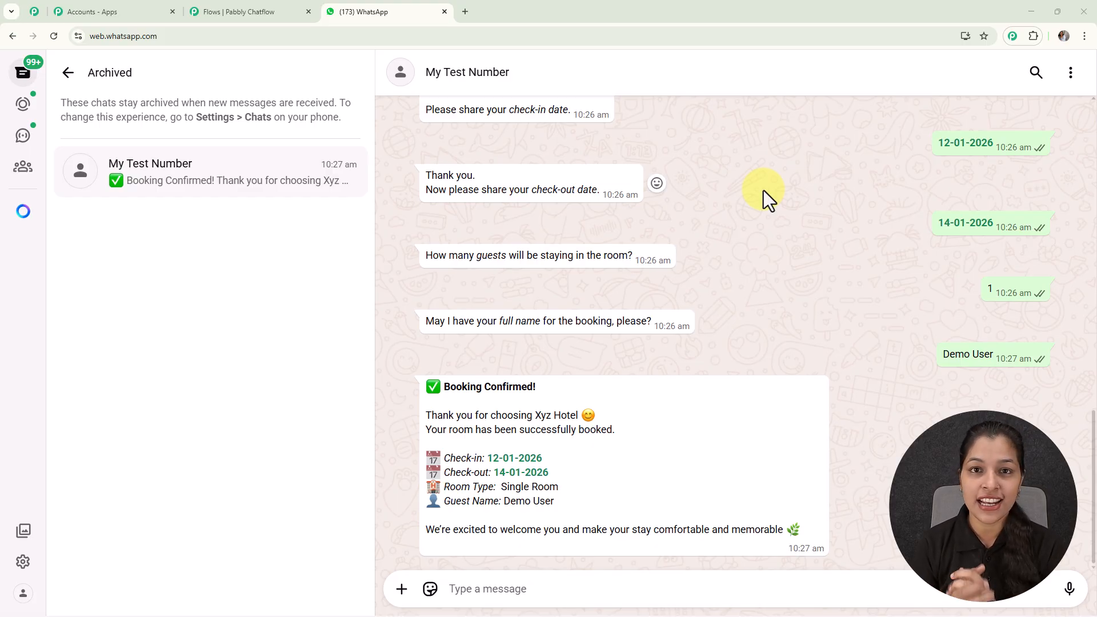
Choose the Hotel Facilities option in the chatbot's welcome message
{"action": "scroll", "coordinate": [763, 191], "scroll_direction": "up", "scroll_amount": 15}
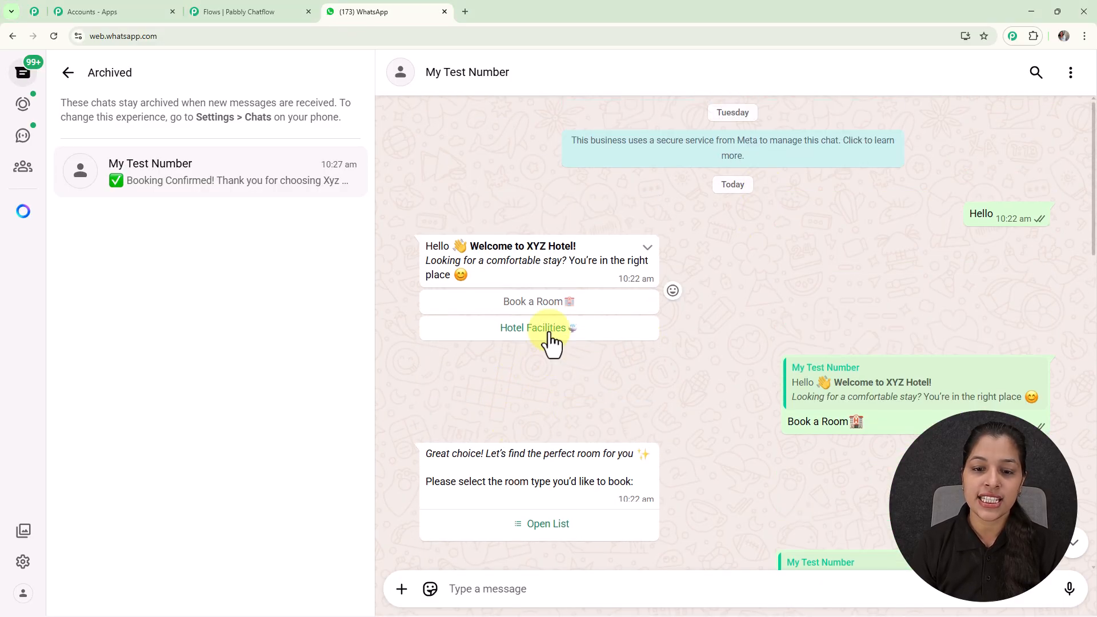
{"action": "left_click", "coordinate": [546, 335]}
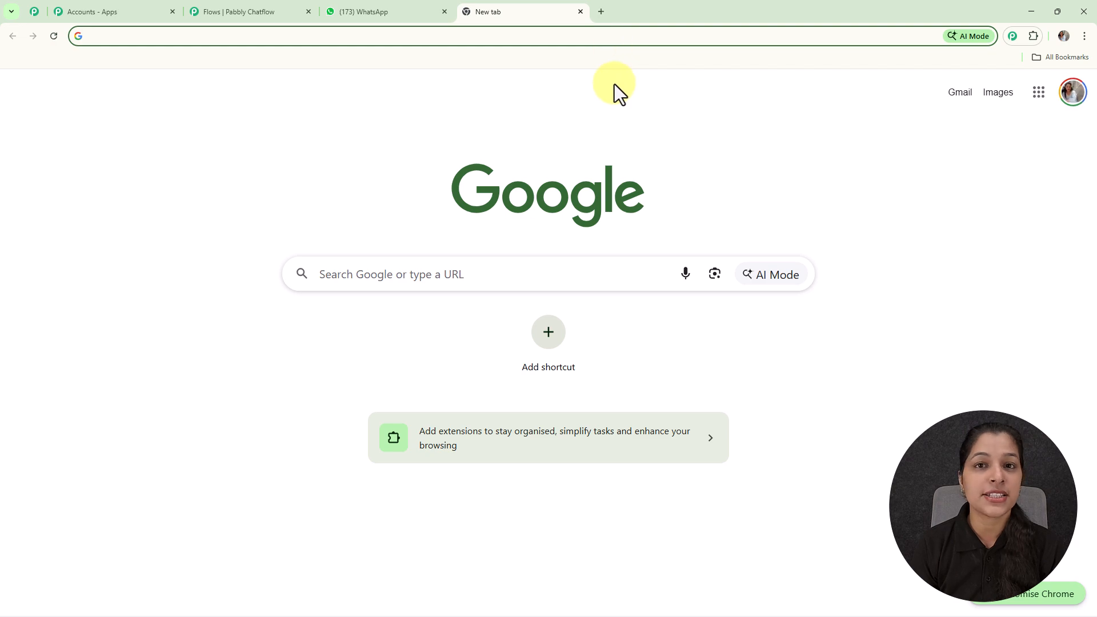
Open the Pabbly Chatflow website pabbly.com/chatflow in a new tab
{"action": "left_click", "coordinate": [603, 39]}
{"action": "type", "text": "pabbly.com/chatflow"}
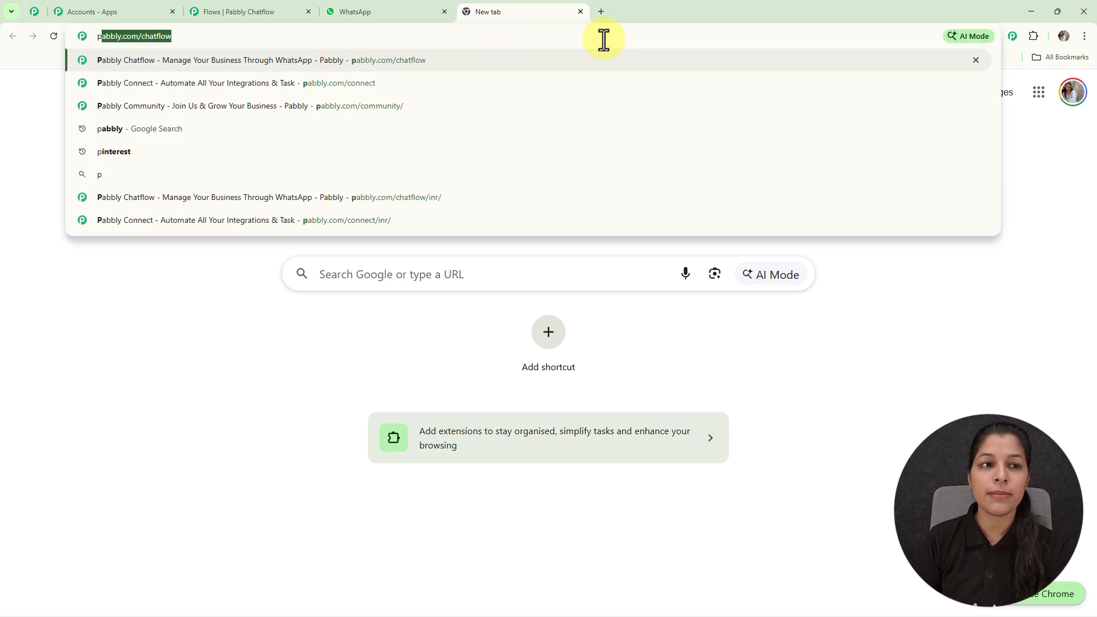
{"action": "key", "text": "Return"}
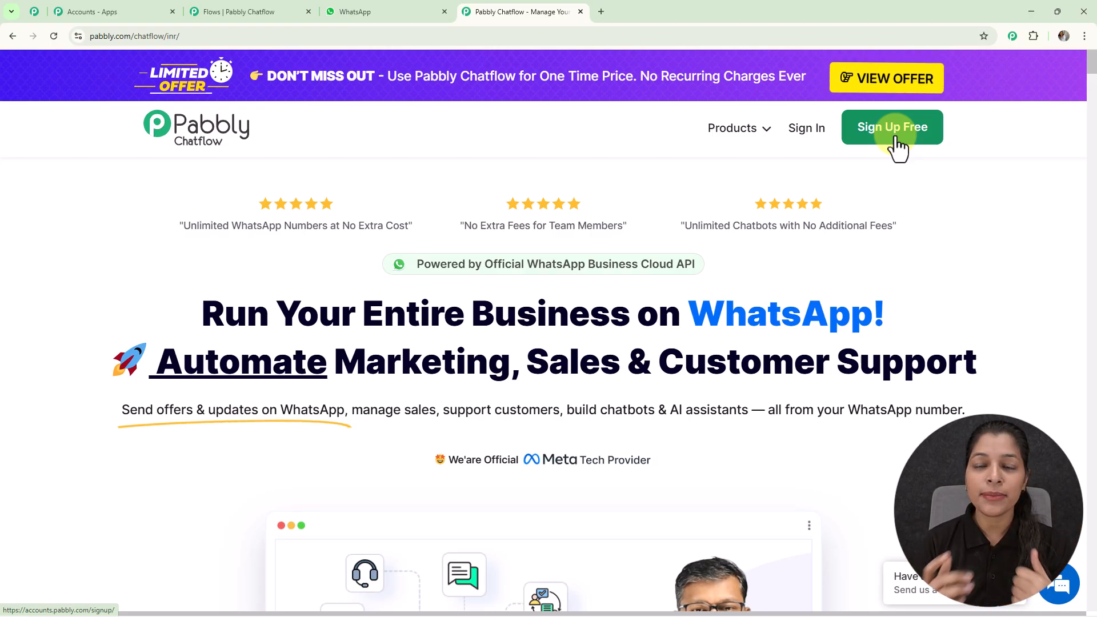
Sign in and open Pabbly Chatflow from the Pabbly apps page
{"action": "left_click", "coordinate": [811, 130]}
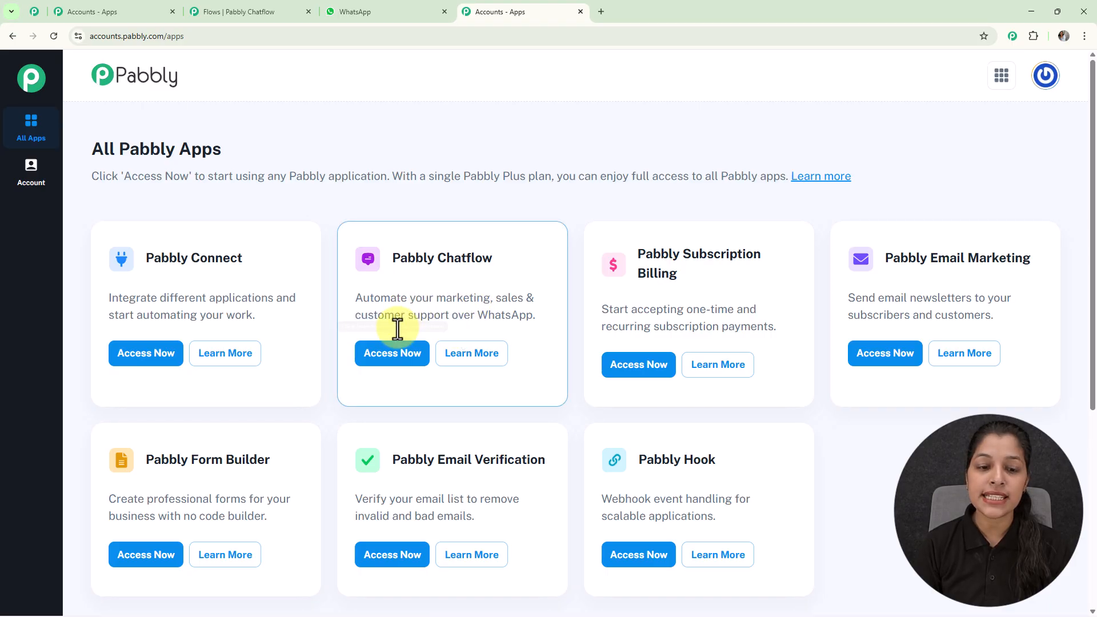
{"action": "left_click", "coordinate": [403, 367]}
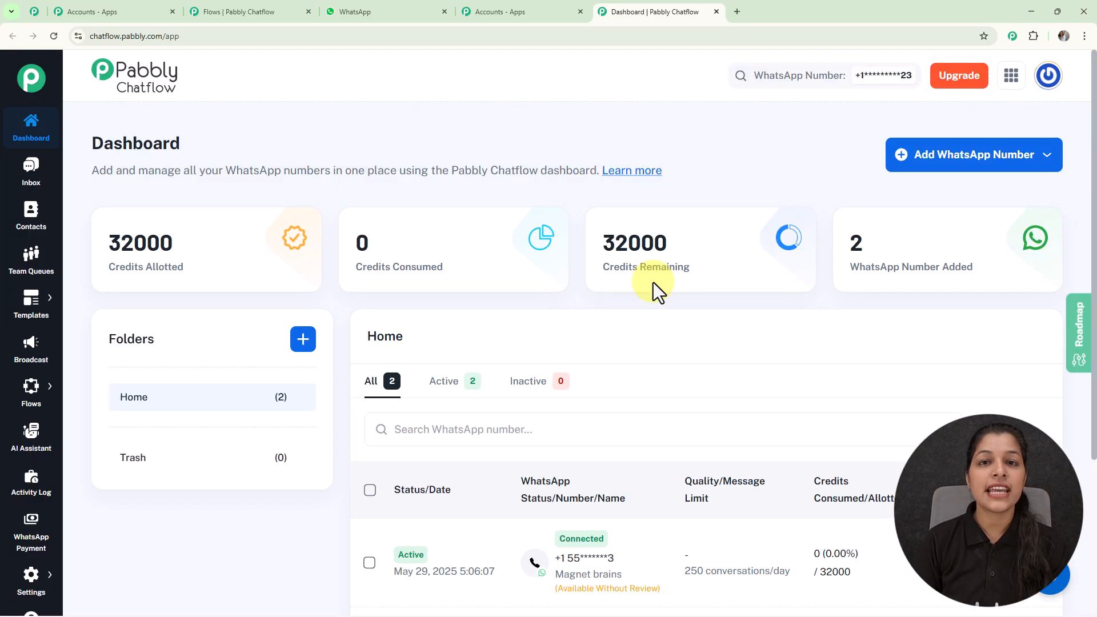
Review the dashboard and the options for adding a WhatsApp number
{"action": "scroll", "coordinate": [653, 282], "scroll_direction": "down", "scroll_amount": 4}
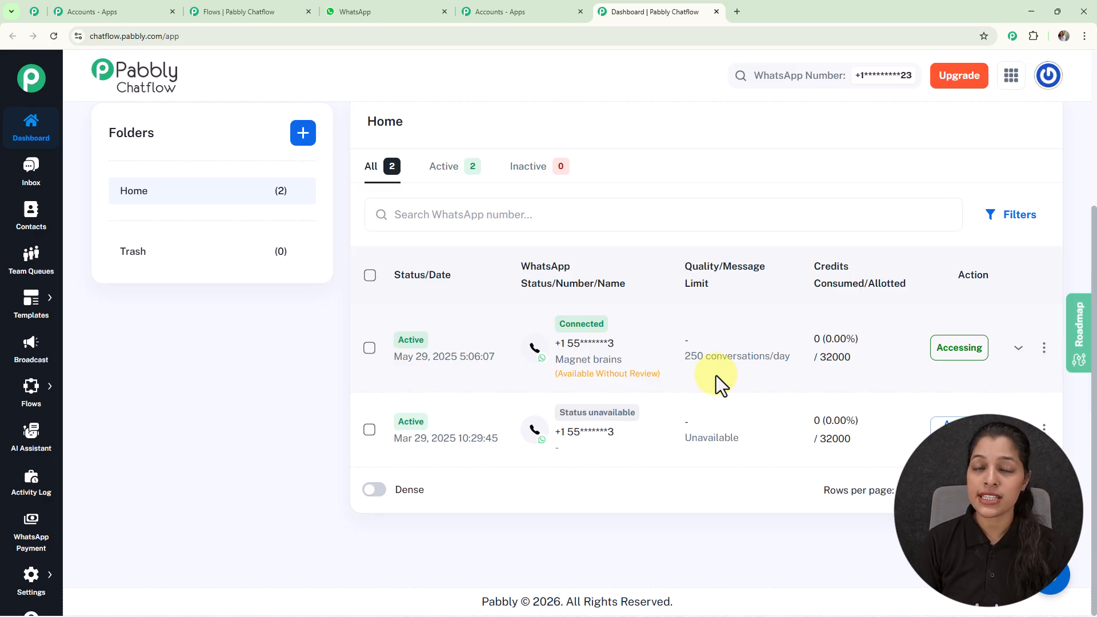
{"action": "scroll", "coordinate": [716, 376], "scroll_direction": "up", "scroll_amount": 4}
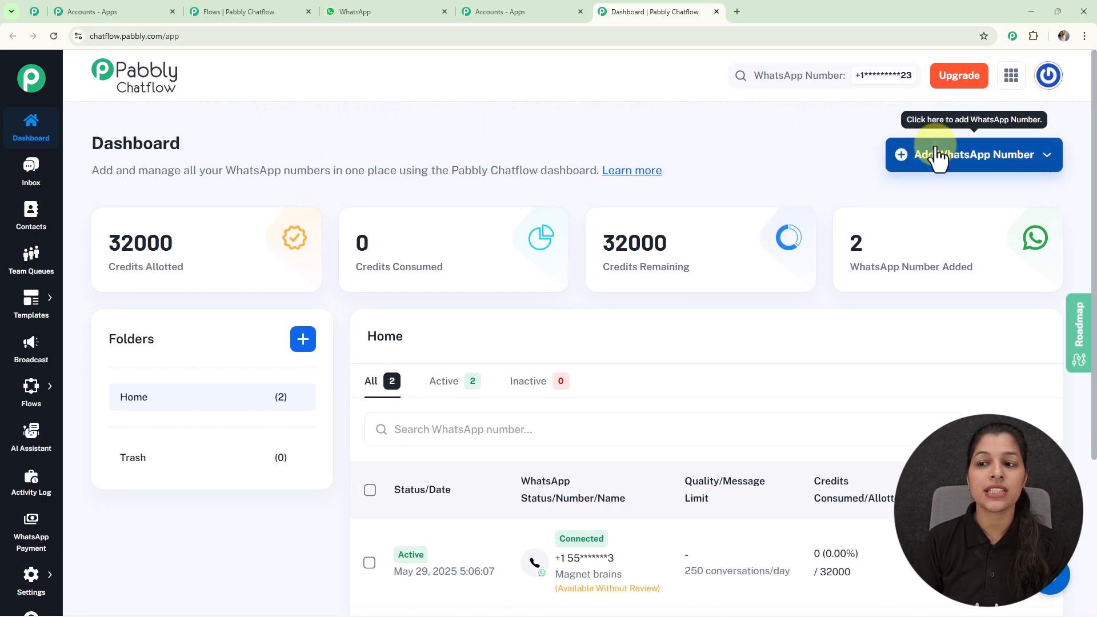
{"action": "left_click", "coordinate": [936, 158]}
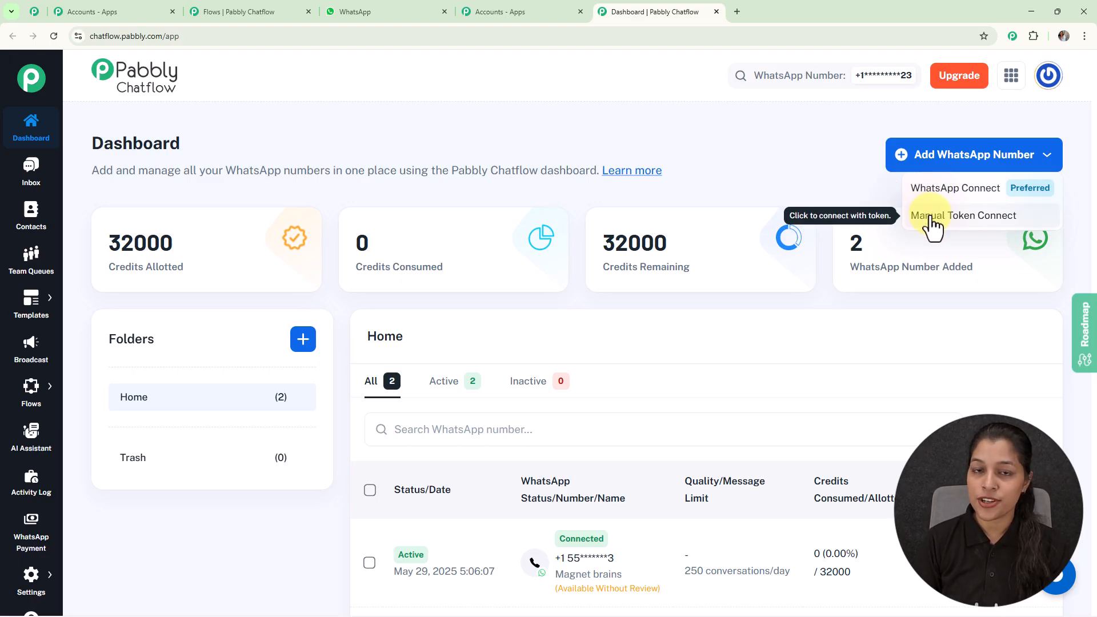
{"action": "left_click", "coordinate": [800, 166]}
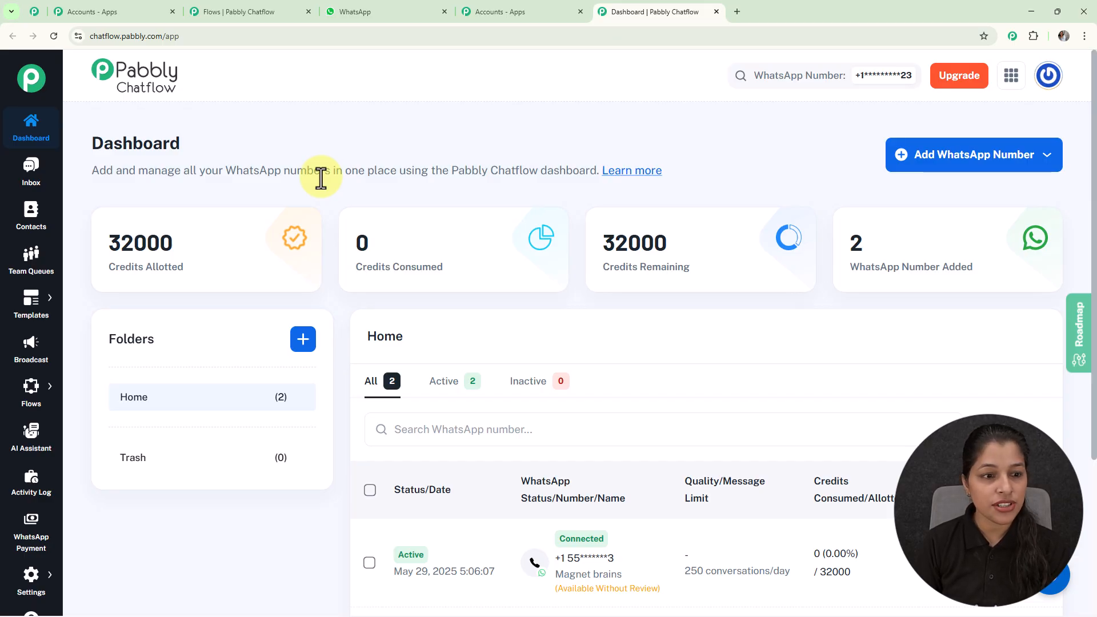
Go to the Flow Builder and create a new flow
{"action": "mouse_move", "coordinate": [40, 392]}
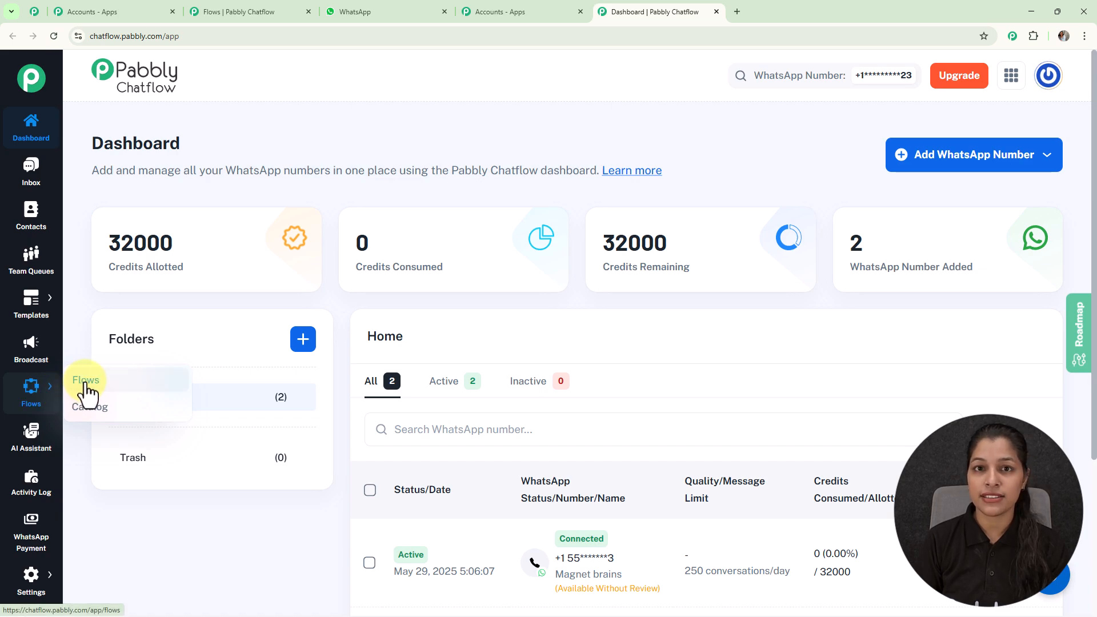
{"action": "left_click", "coordinate": [87, 394]}
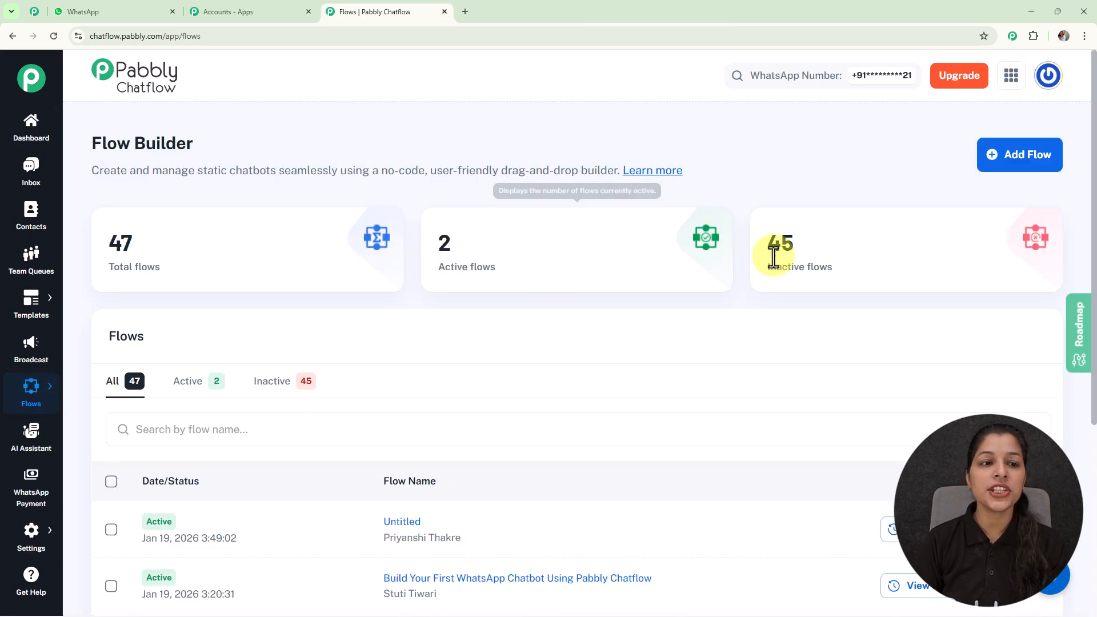
{"action": "scroll", "coordinate": [581, 184], "scroll_direction": "down", "scroll_amount": 5}
{"action": "scroll", "coordinate": [600, 318], "scroll_direction": "down", "scroll_amount": 1}
{"action": "scroll", "coordinate": [611, 191], "scroll_direction": "up", "scroll_amount": 6}
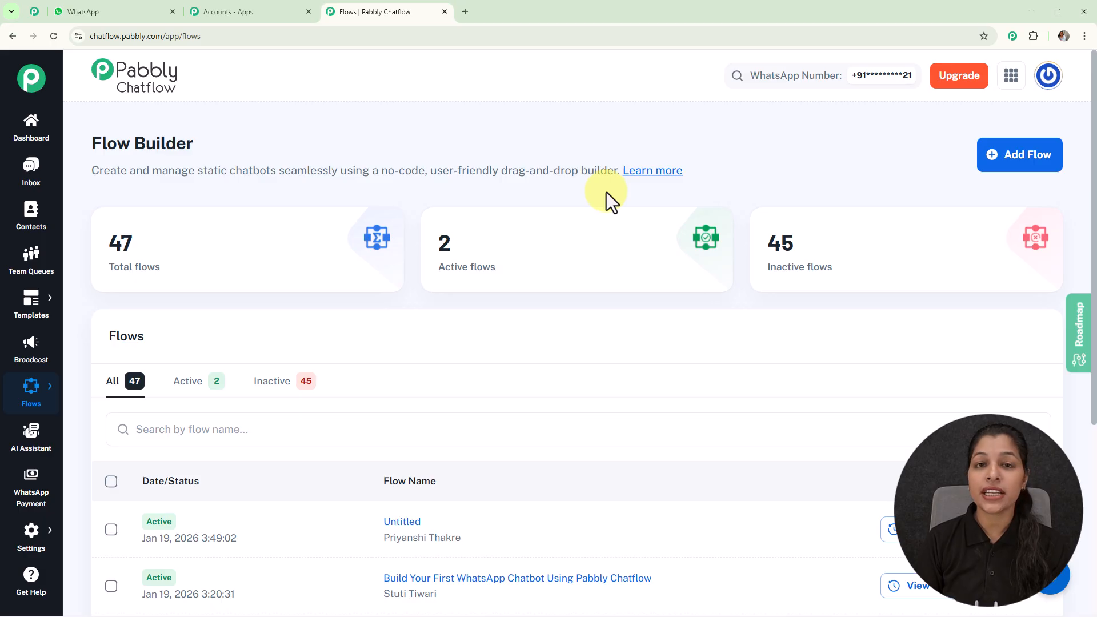
{"action": "left_click", "coordinate": [1006, 161]}
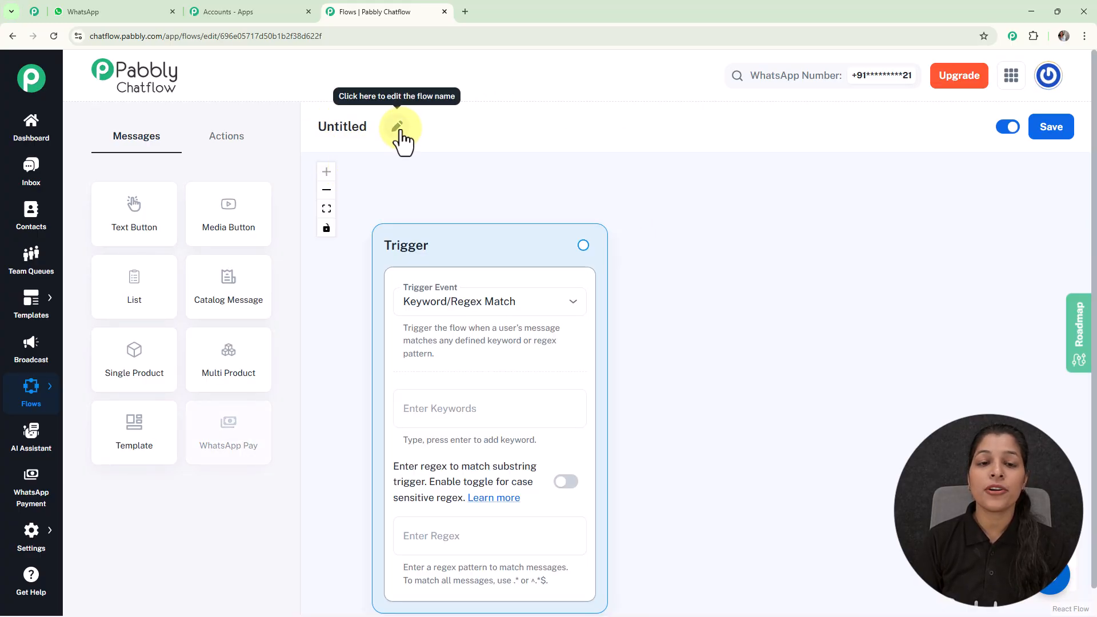
Rename the flow as Create a Hotel Booking Chatbot
{"action": "left_click", "coordinate": [401, 132]}
{"action": "left_click_drag", "start_coordinate": [400, 127], "coordinate": [322, 136]}
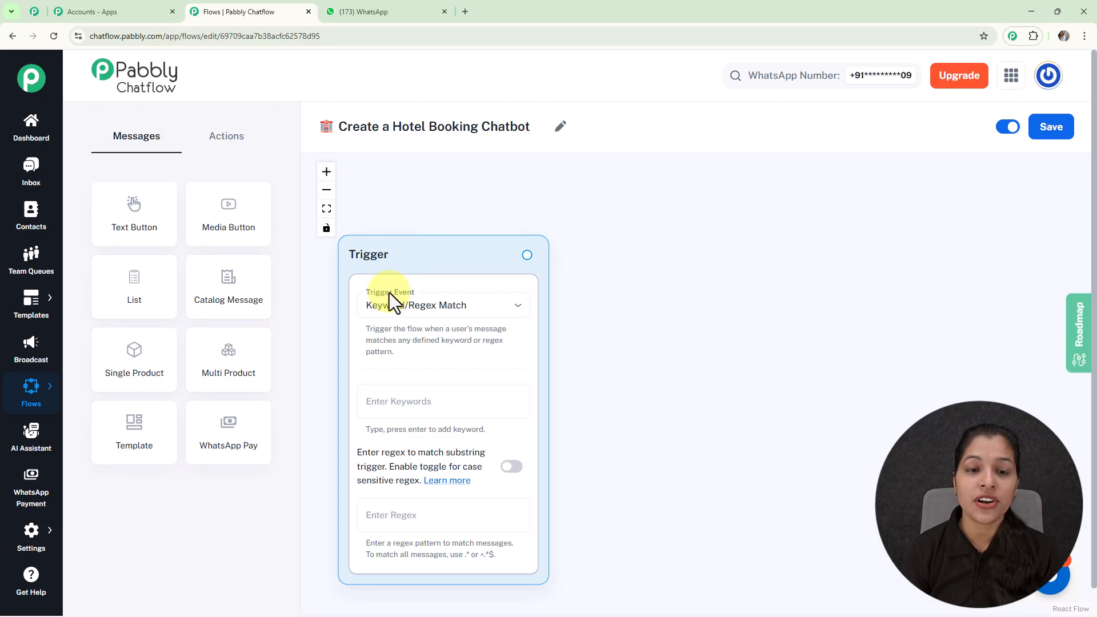
Set the trigger event to Keyword/Regex Match
{"action": "left_click", "coordinate": [380, 311]}
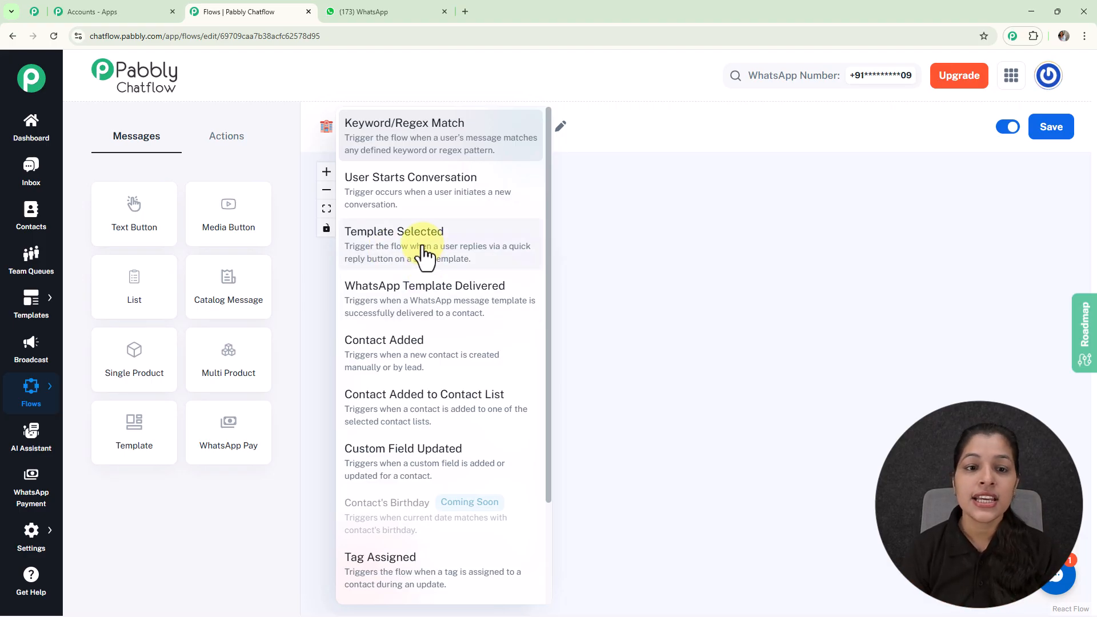
{"action": "left_click", "coordinate": [433, 122]}
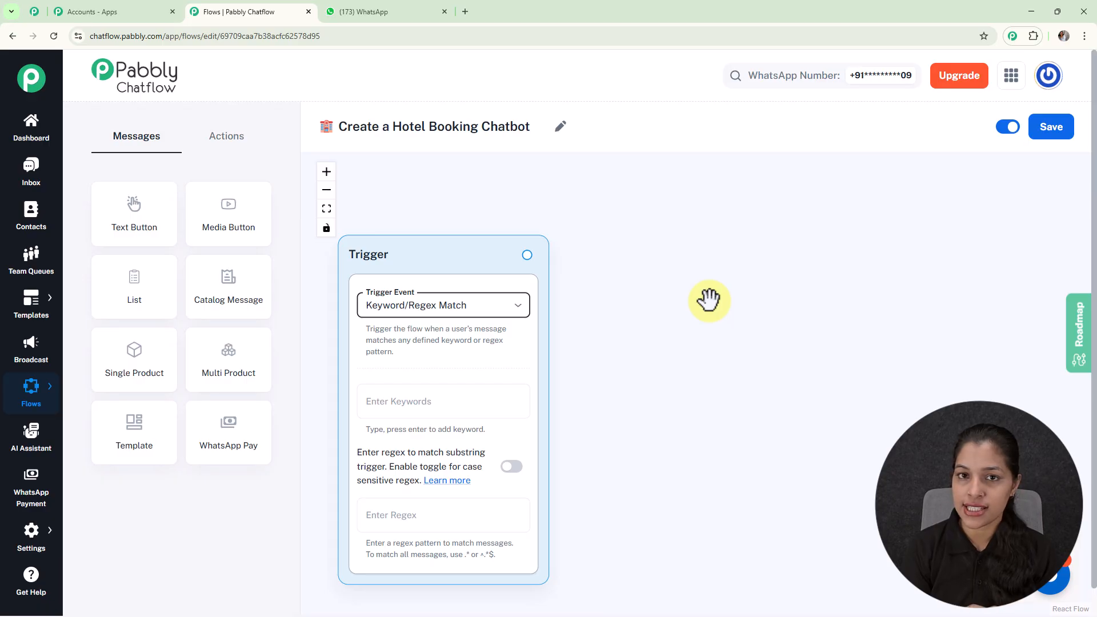
Add Hello as a trigger keyword
{"action": "left_click", "coordinate": [488, 393]}
{"action": "type", "text": "H"}
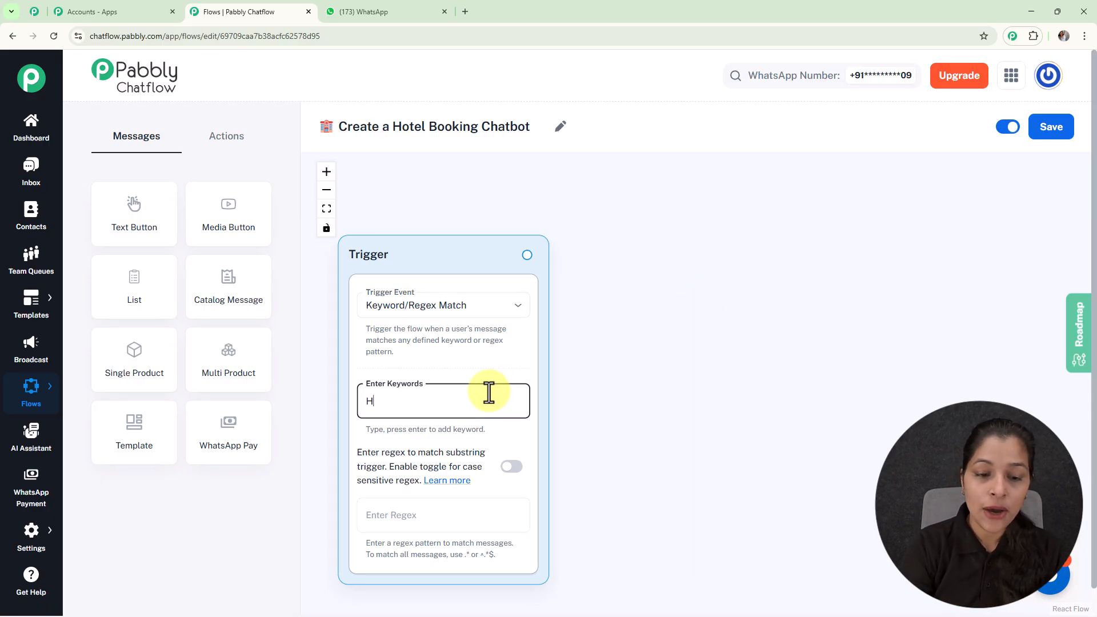
{"action": "type", "text": "ello"}
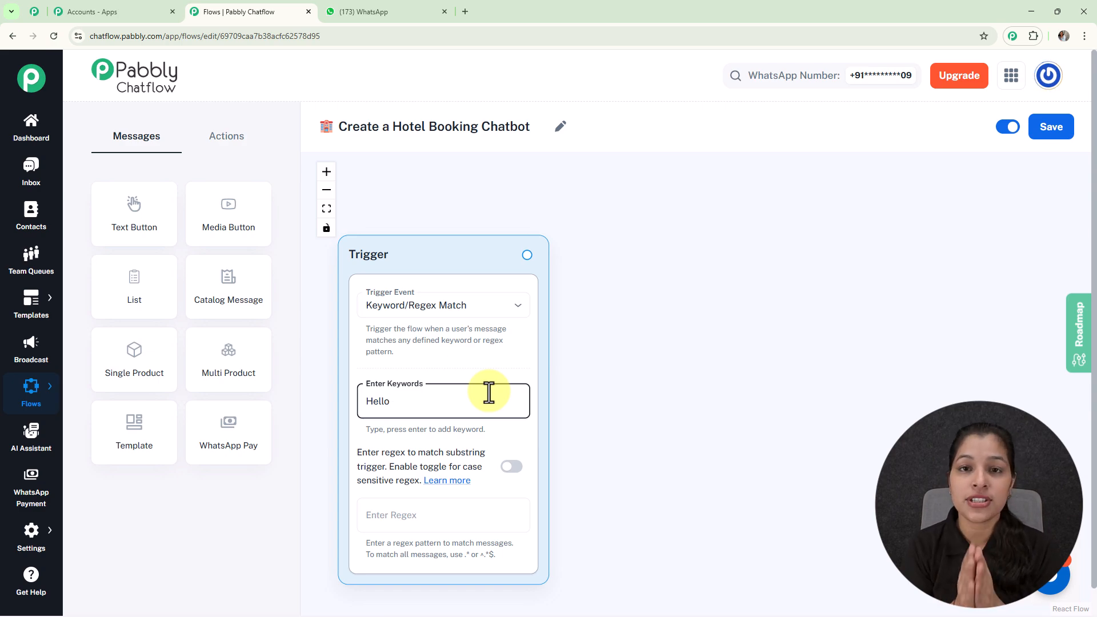
{"action": "key", "text": "Return"}
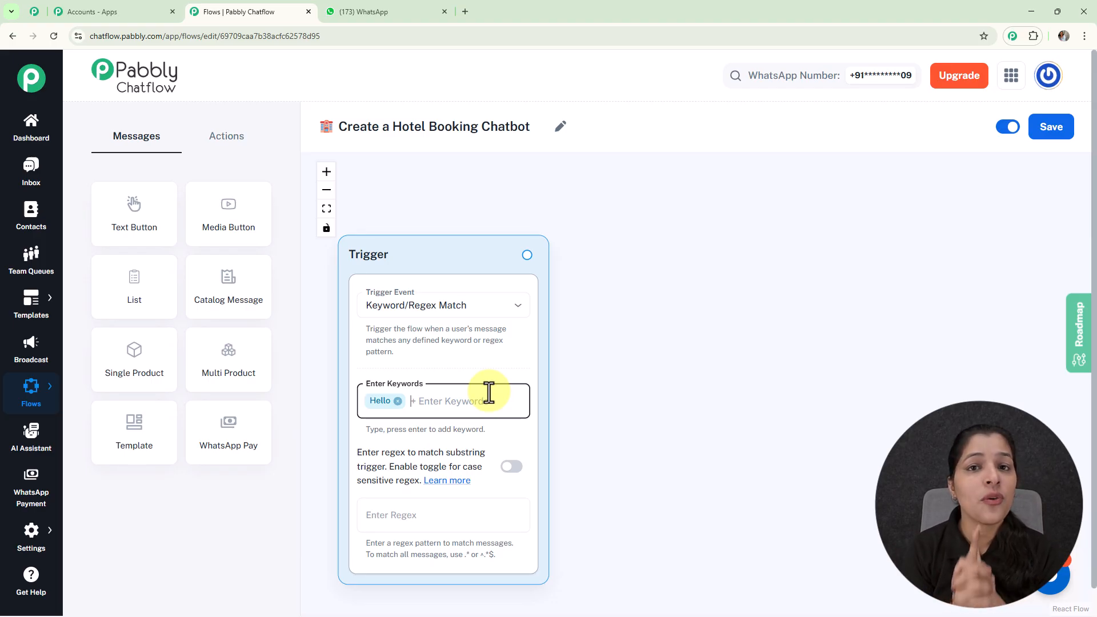
{"action": "left_click", "coordinate": [489, 393]}
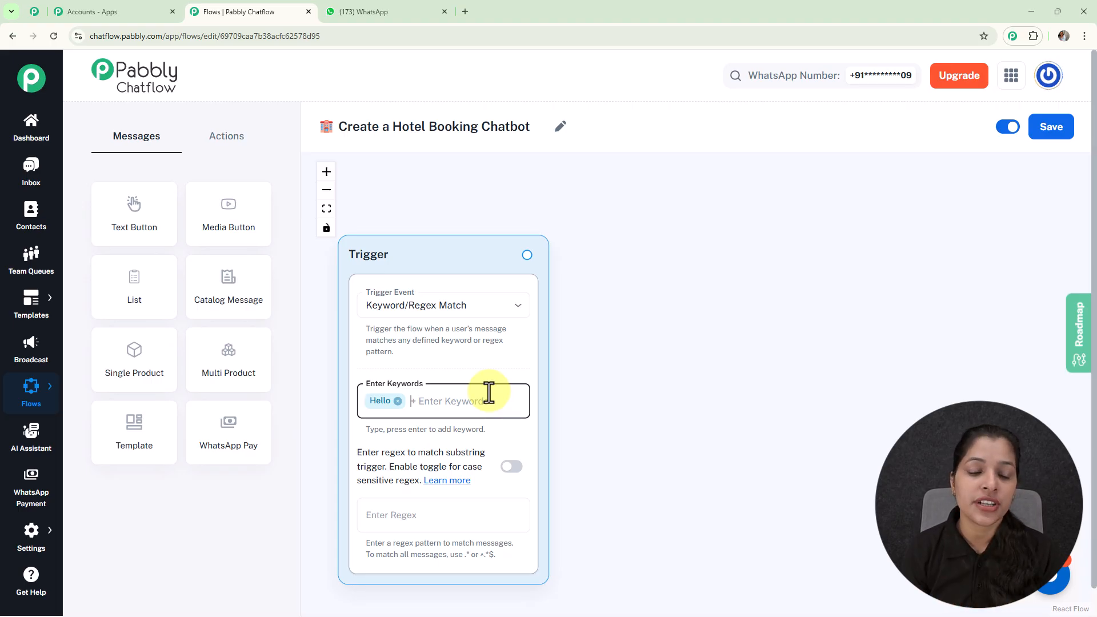
{"action": "left_click", "coordinate": [410, 525]}
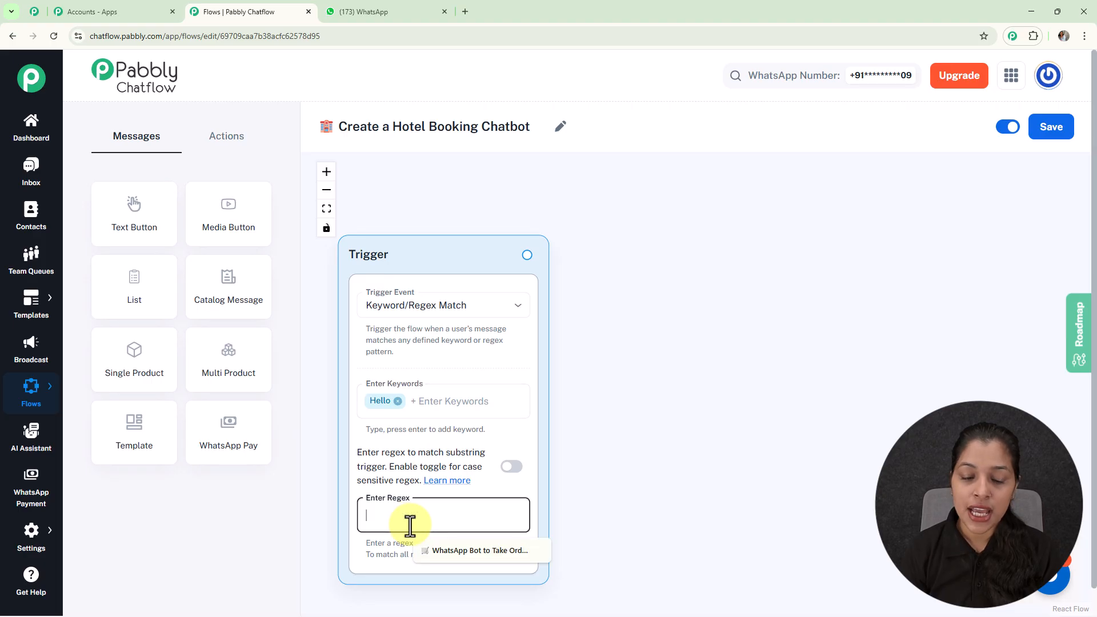
{"action": "type", "text": "[\\s\\S]+"}
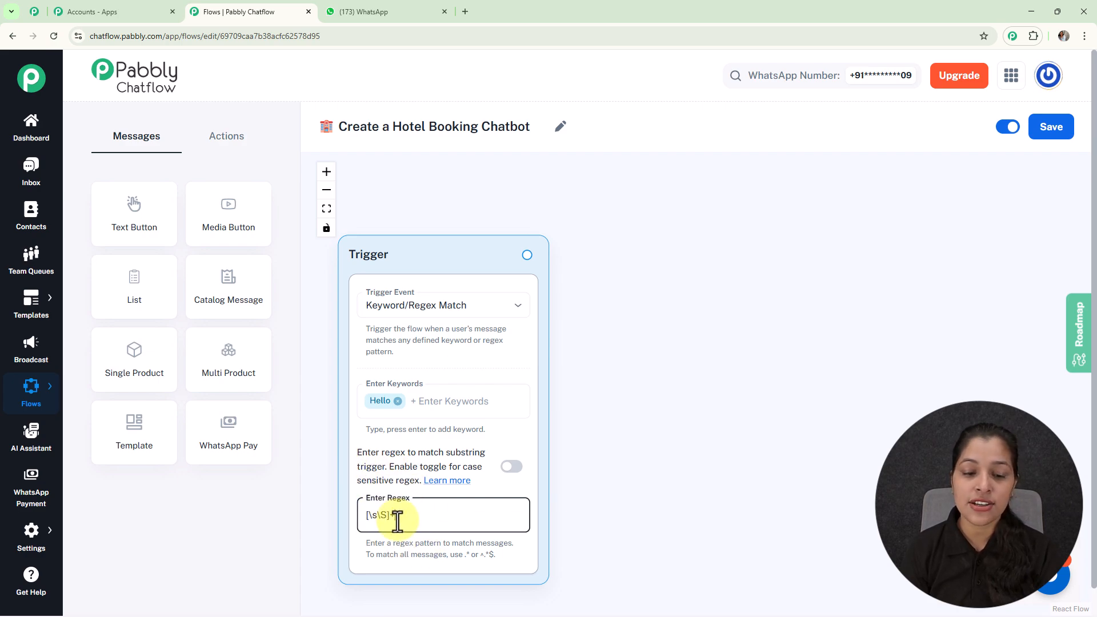
{"action": "key", "text": "BackSpace"}
{"action": "key", "text": "BackSpace"}
{"action": "key", "text": "BackSpace"}
{"action": "key", "text": "BackSpace"}
{"action": "key", "text": "BackSpace"}
{"action": "key", "text": "BackSpace"}
{"action": "key", "text": "BackSpace"}
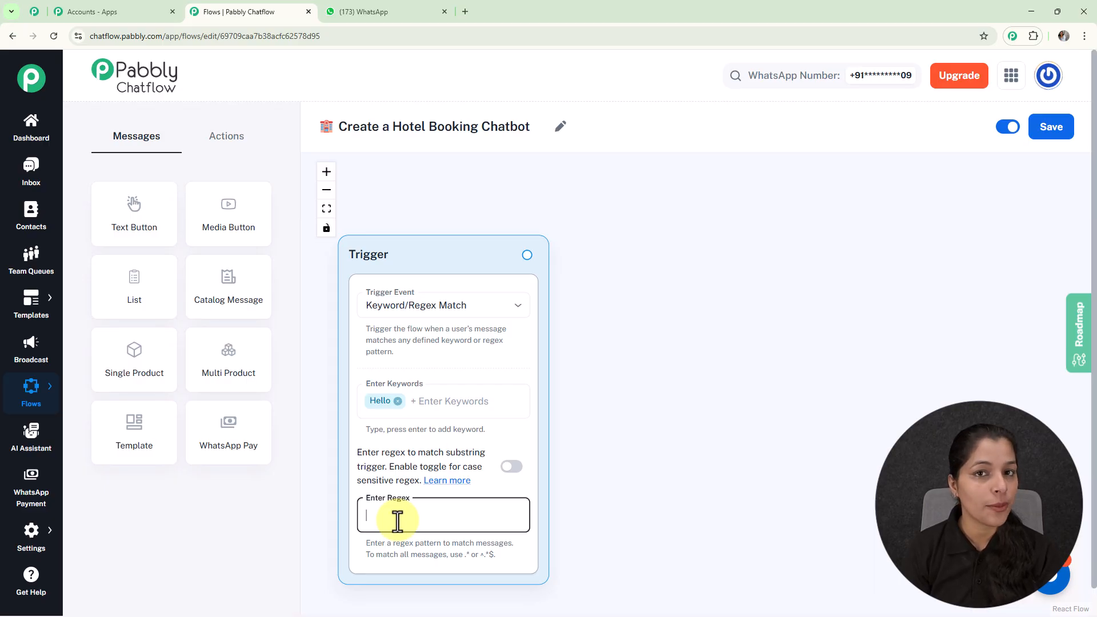
{"action": "left_click", "coordinate": [650, 418]}
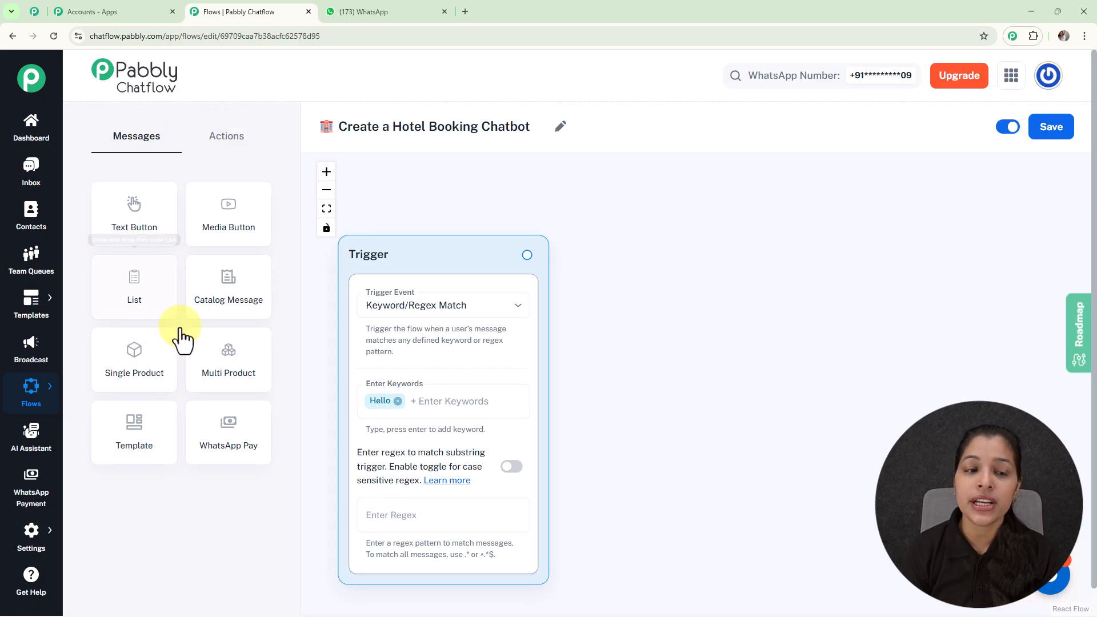
{"action": "left_click", "coordinate": [233, 141]}
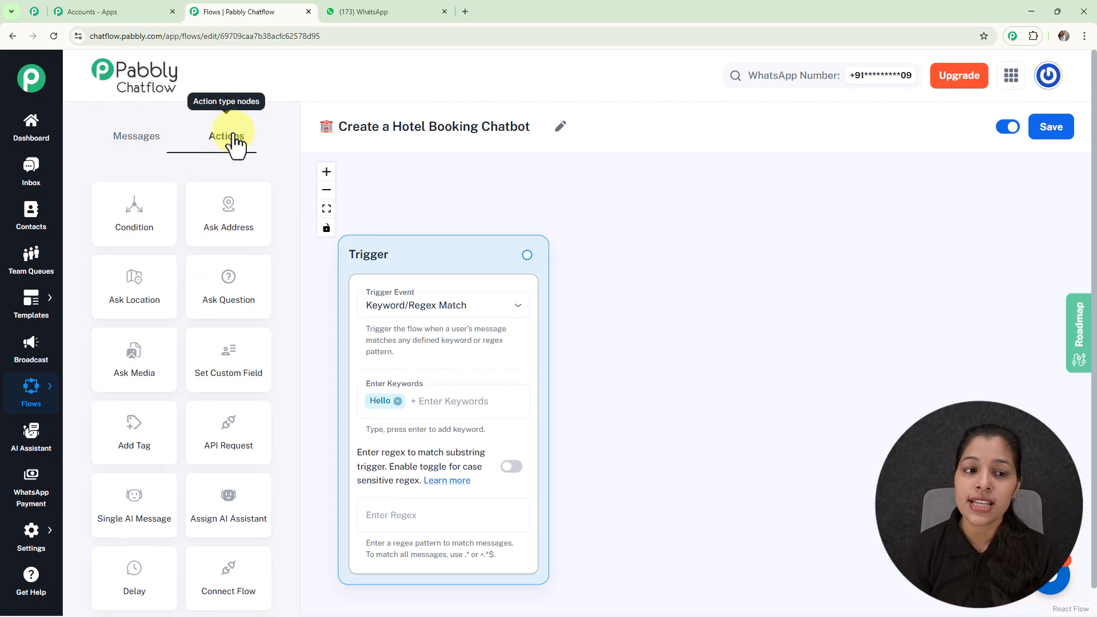
{"action": "left_click", "coordinate": [123, 146]}
{"action": "scroll", "coordinate": [517, 226], "scroll_direction": "down", "scroll_amount": 1}
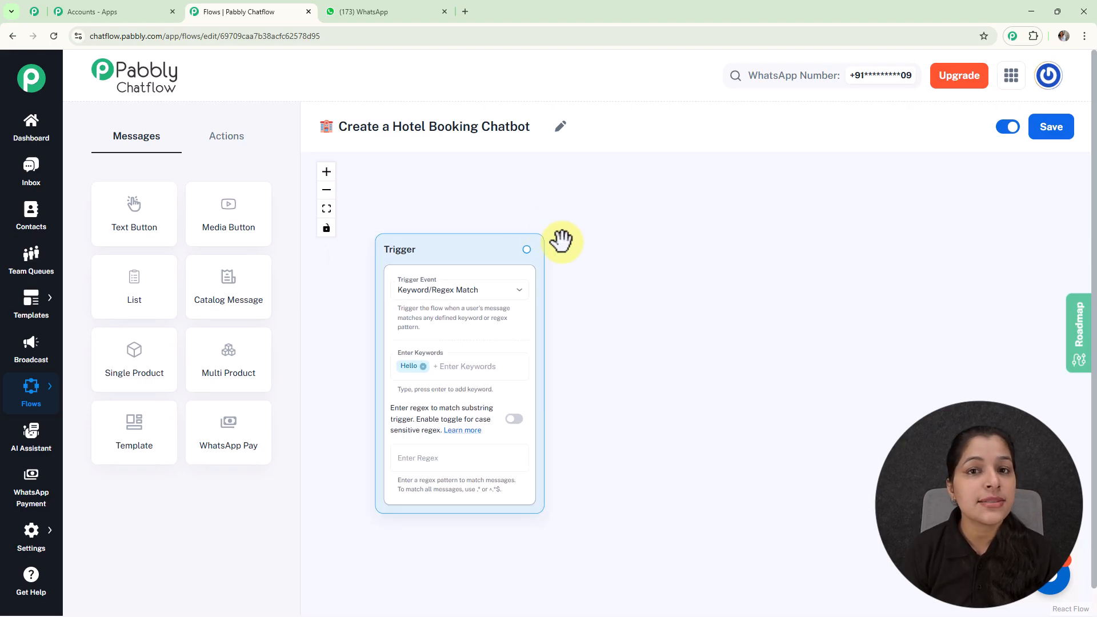
{"action": "scroll", "coordinate": [562, 240], "scroll_direction": "up", "scroll_amount": 1}
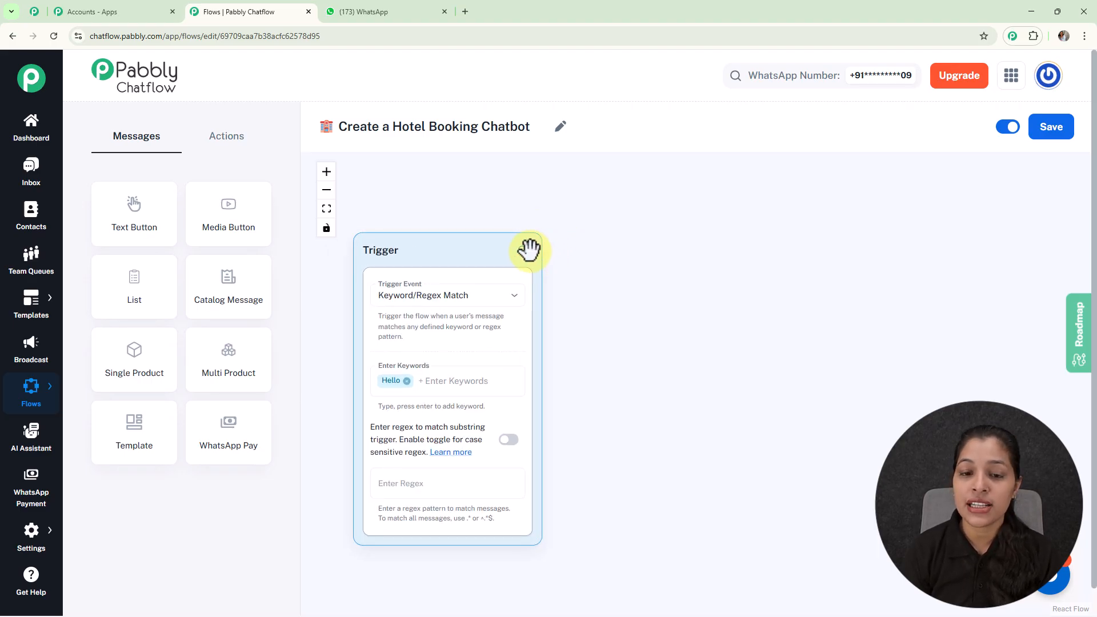
Connect a Text Button node to the trigger and paste the welcome message starting 'Hello 👋 Welcome to XYZ Hotel!'
{"action": "left_click_drag", "start_coordinate": [551, 214], "coordinate": [632, 338]}
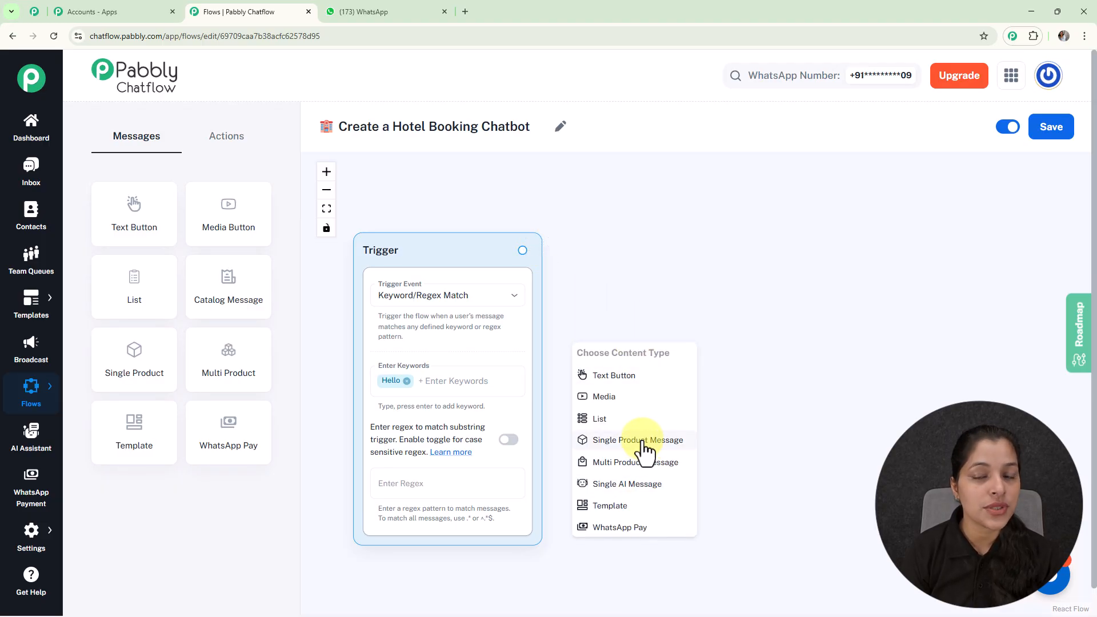
{"action": "left_click", "coordinate": [616, 388]}
{"action": "left_click_drag", "start_coordinate": [622, 360], "coordinate": [631, 283]}
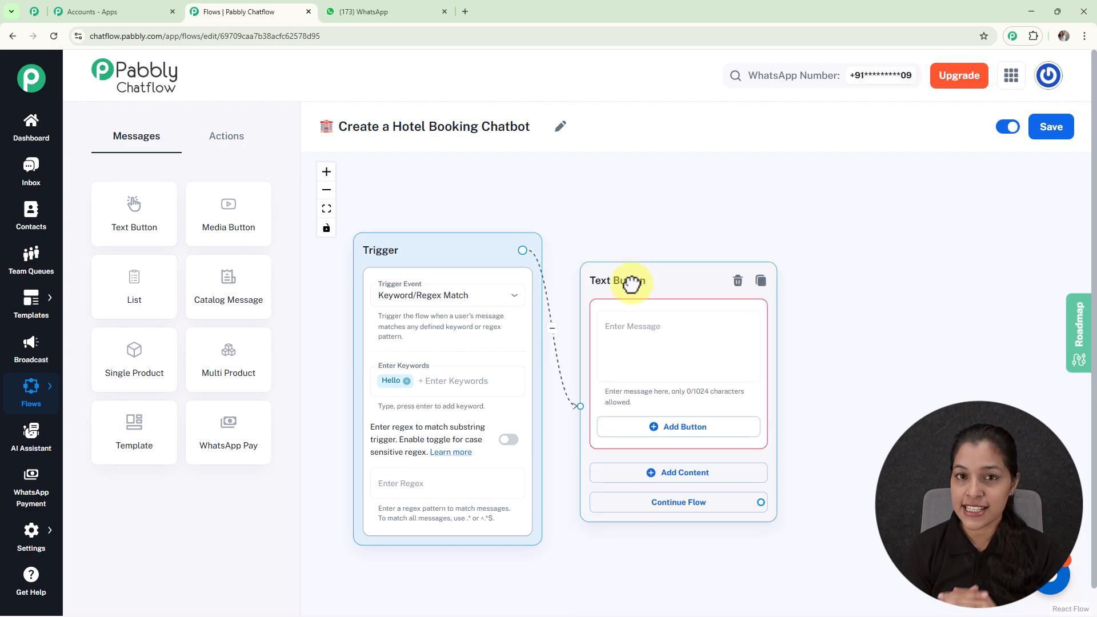
{"action": "left_click", "coordinate": [629, 330]}
{"action": "type", "text": "Hello 👋 Welcome to XYZ Hotel! Looking for a comfortable stay? You're in the right place 😊"}
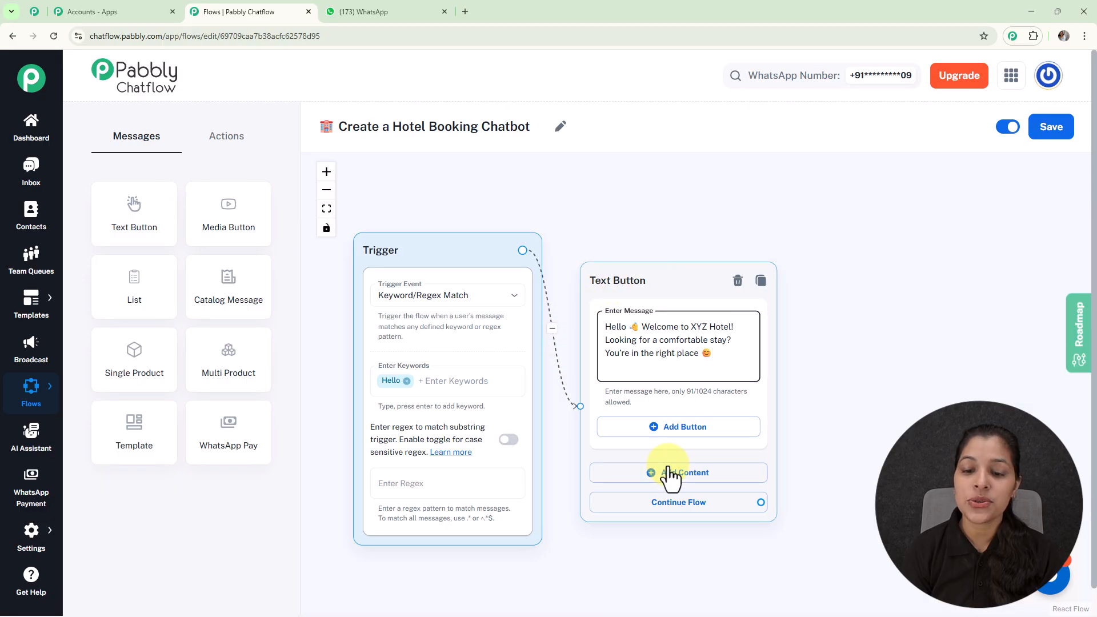
Add a Quick Reply button named Book a Room 🏨 to the Text Button node
{"action": "left_click", "coordinate": [653, 429]}
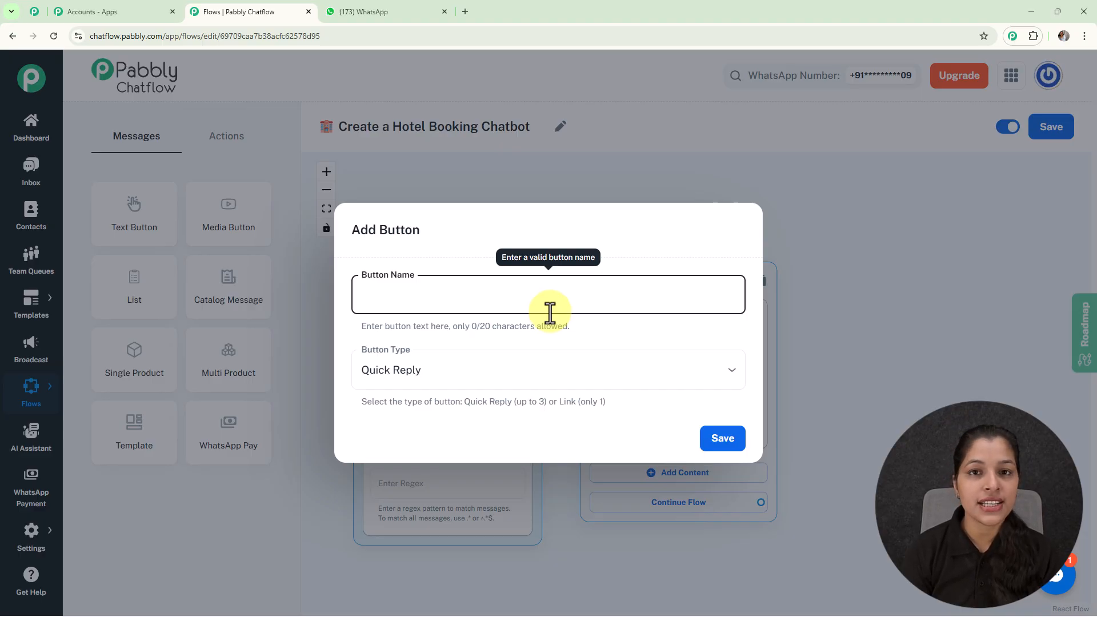
{"action": "type", "text": "Book a Room 🏨"}
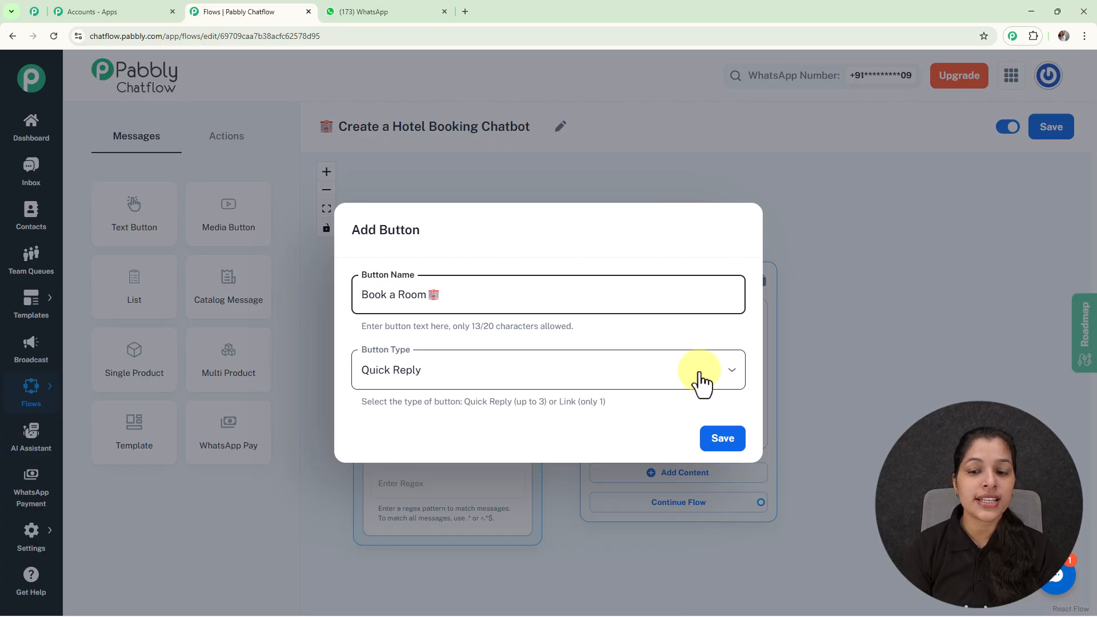
{"action": "left_click", "coordinate": [717, 382]}
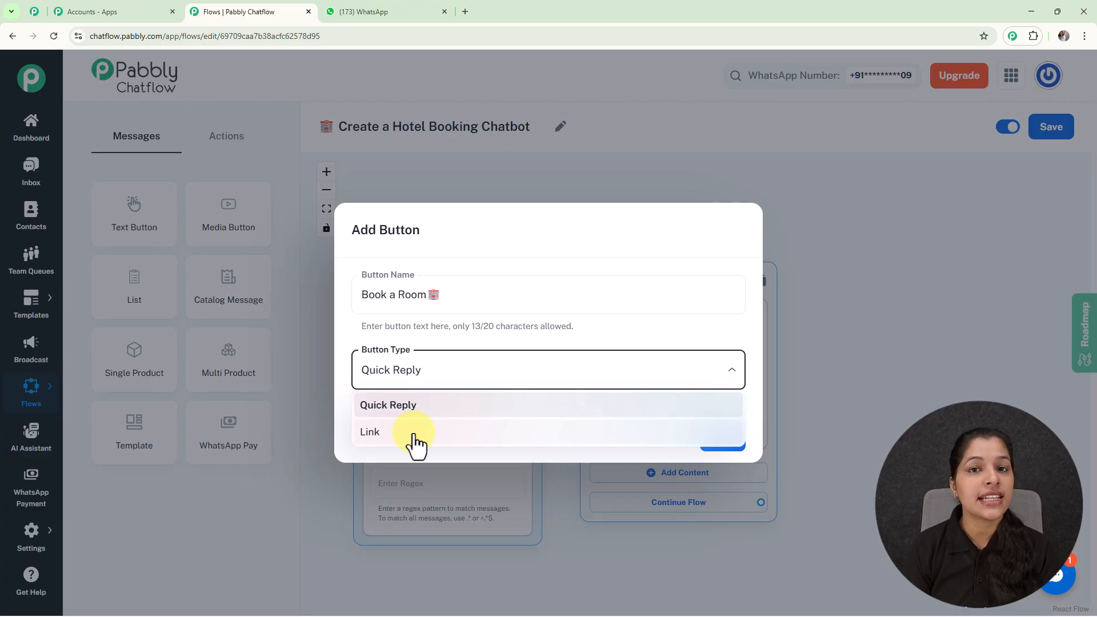
{"action": "left_click", "coordinate": [697, 355]}
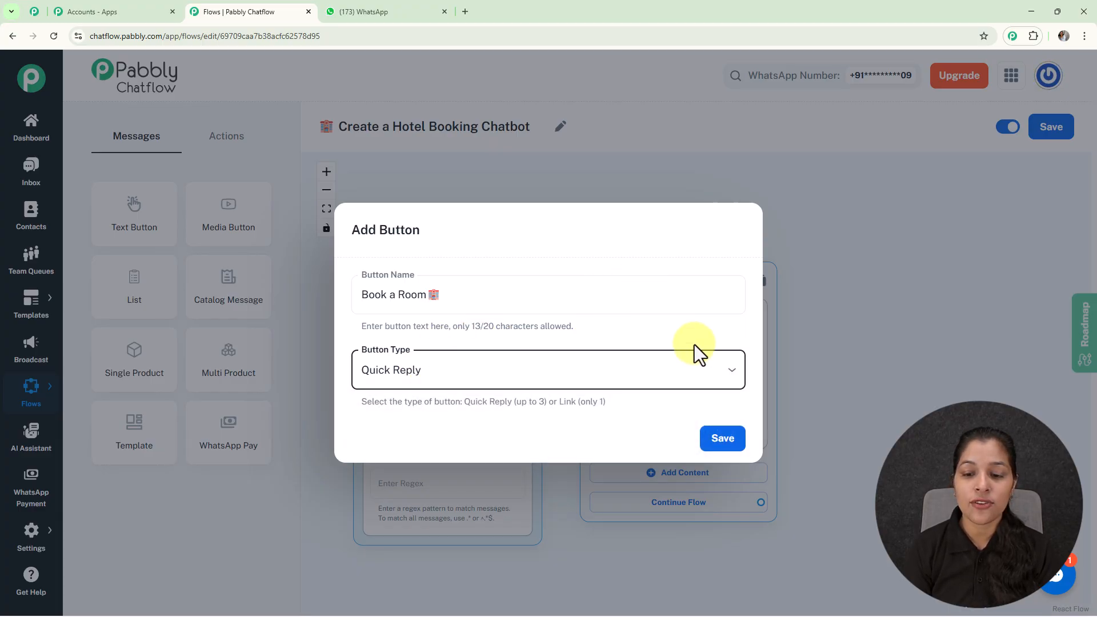
{"action": "left_click", "coordinate": [722, 438]}
Add a second Quick Reply button named Hotel Facilities
{"action": "left_click_drag", "start_coordinate": [629, 277], "coordinate": [634, 254]}
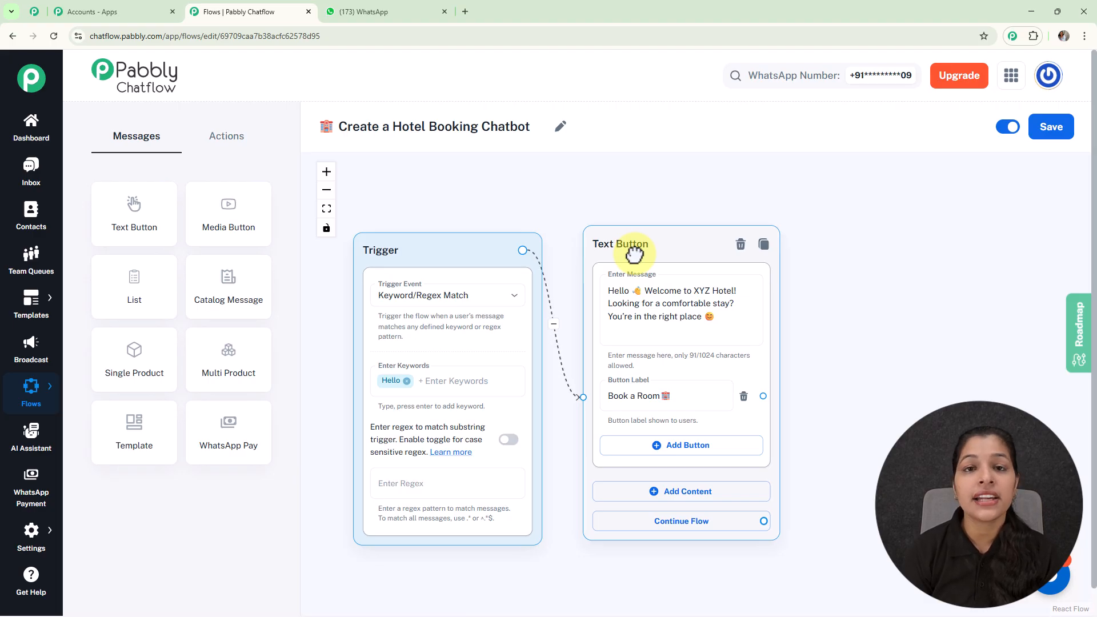
{"action": "left_click", "coordinate": [708, 445]}
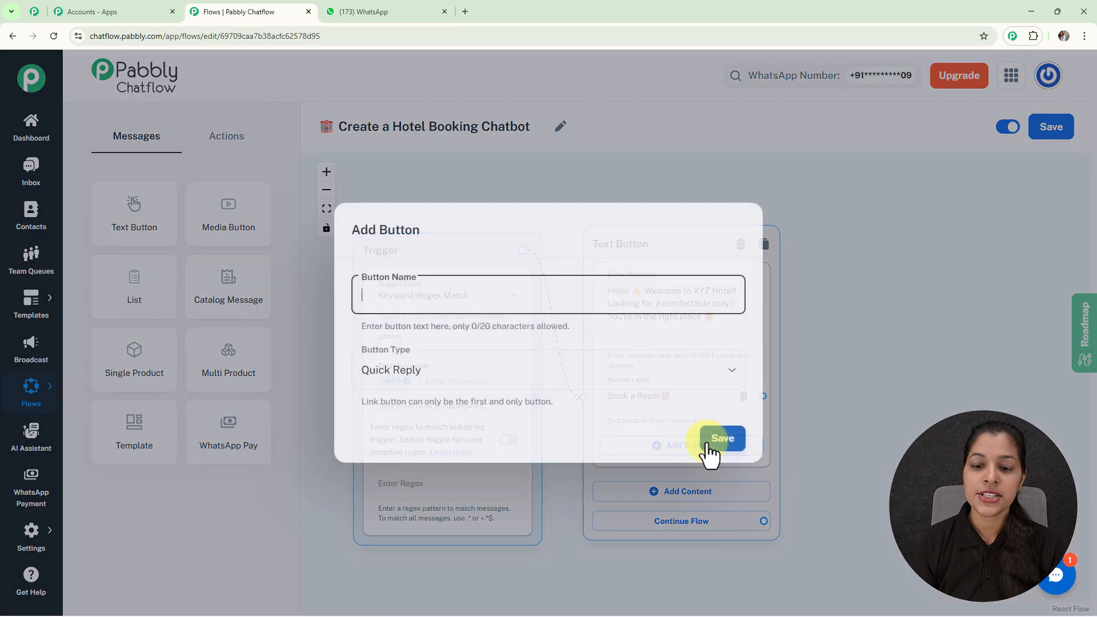
{"action": "type", "text": "Hotel Facilities 🛎"}
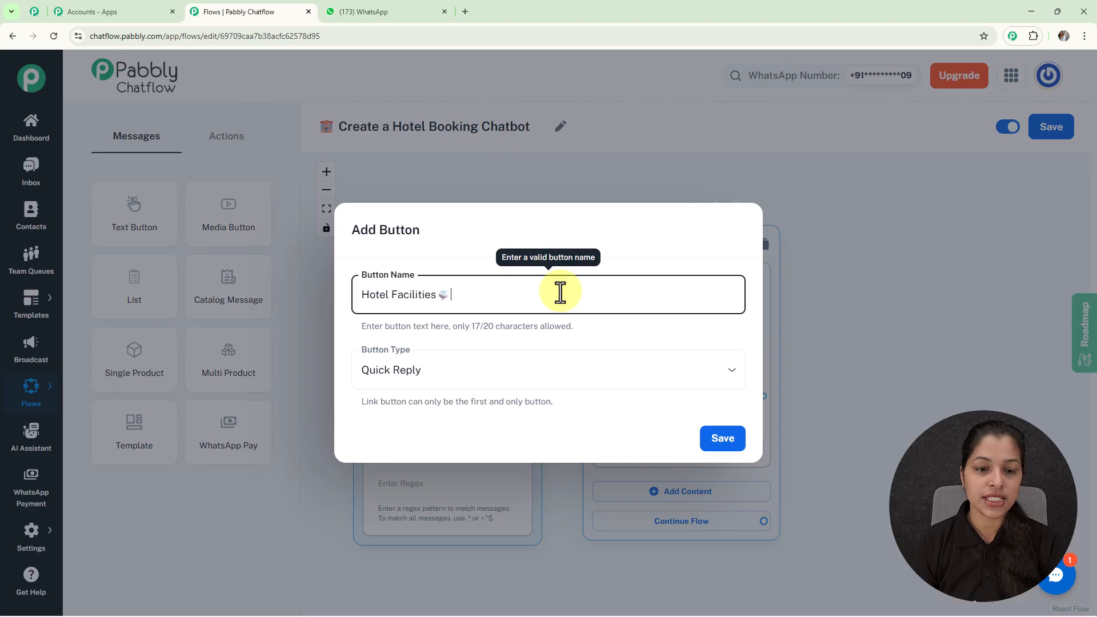
{"action": "left_click", "coordinate": [720, 441]}
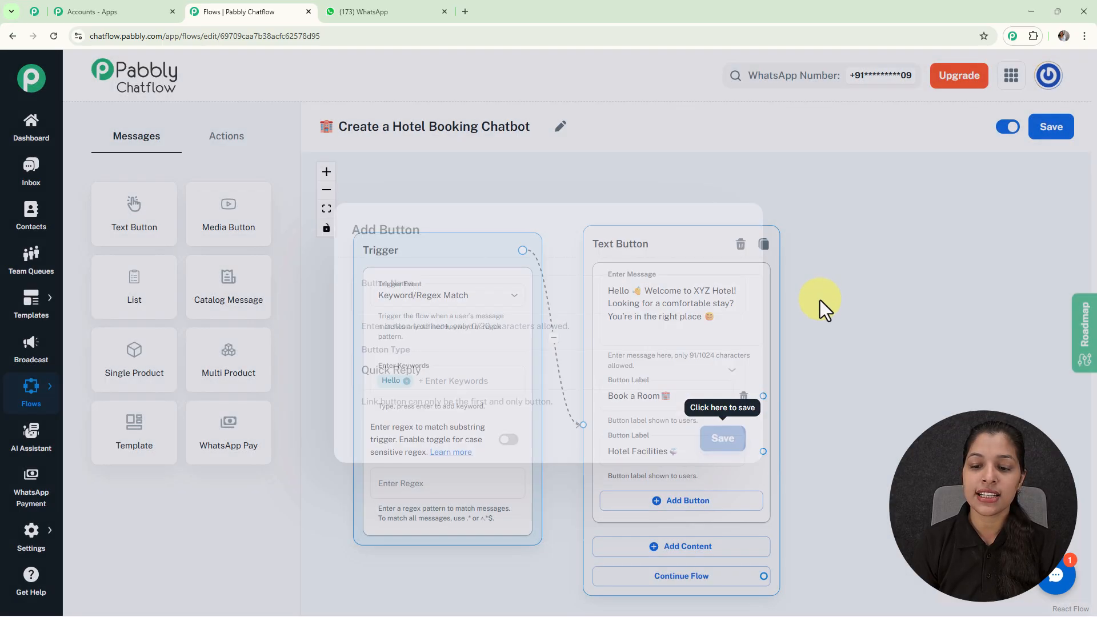
Connect a new List node to the Book a Room button
{"action": "scroll", "coordinate": [851, 394], "scroll_direction": "down", "scroll_amount": 3}
{"action": "left_click_drag", "start_coordinate": [875, 380], "coordinate": [747, 343]}
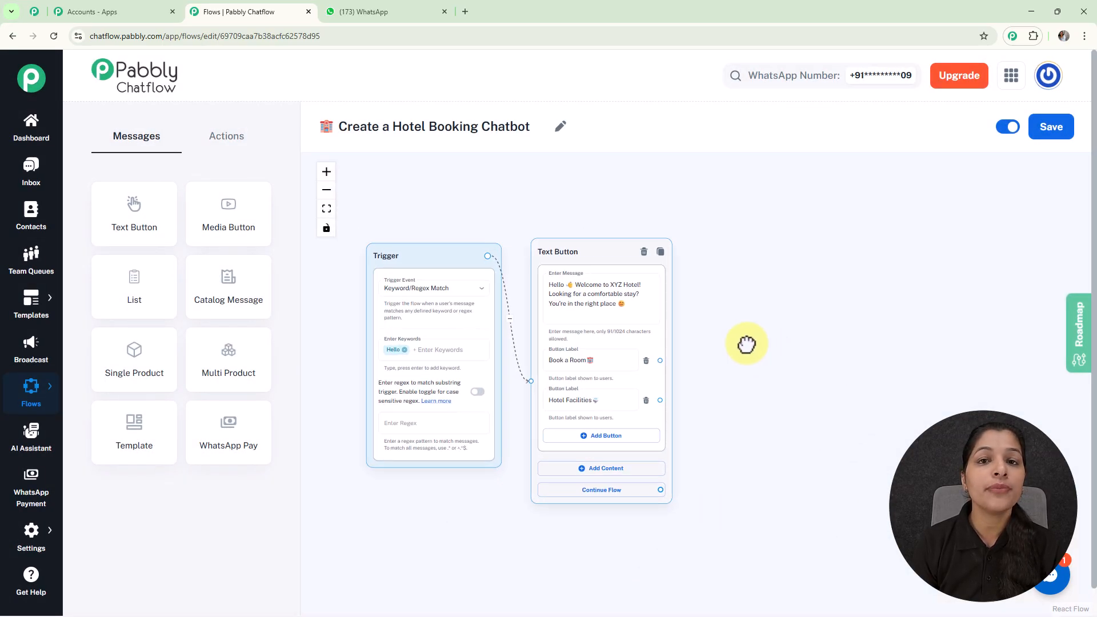
{"action": "scroll", "coordinate": [623, 352], "scroll_direction": "up", "scroll_amount": 3}
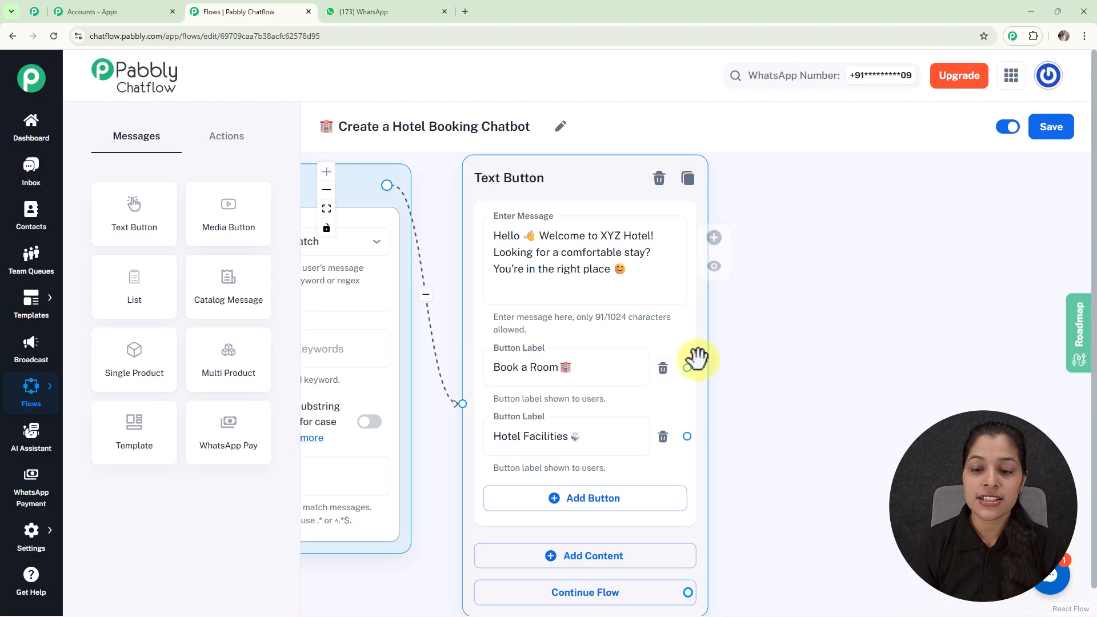
{"action": "left_click_drag", "start_coordinate": [687, 368], "coordinate": [797, 264]}
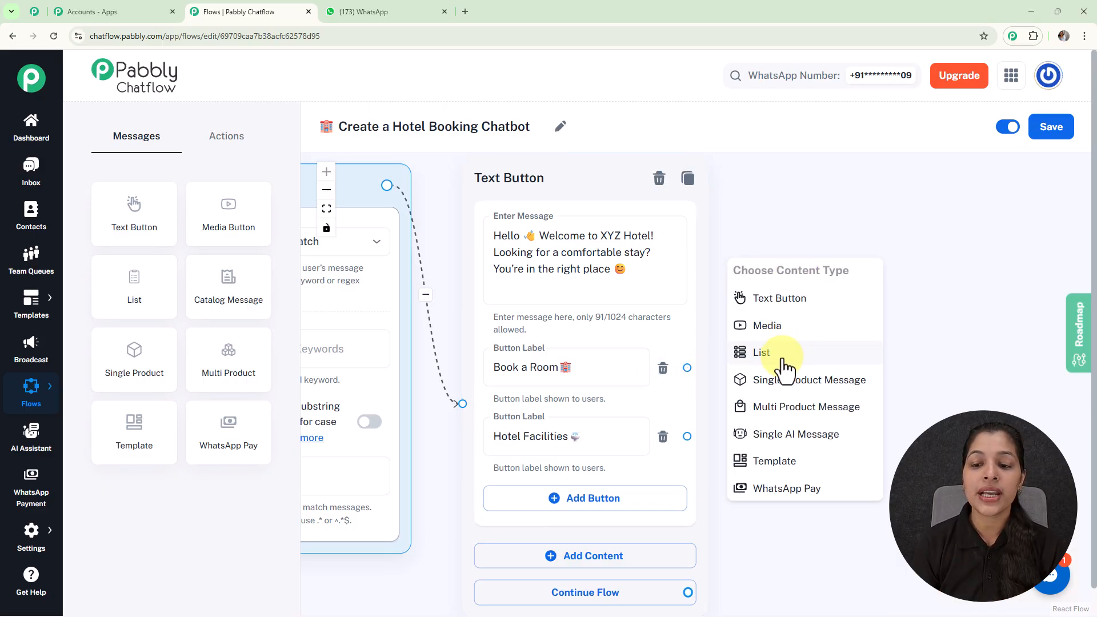
{"action": "left_click", "coordinate": [784, 362]}
Paste the room-type selection prompt into the list's body
{"action": "scroll", "coordinate": [779, 343], "scroll_direction": "down", "scroll_amount": 5}
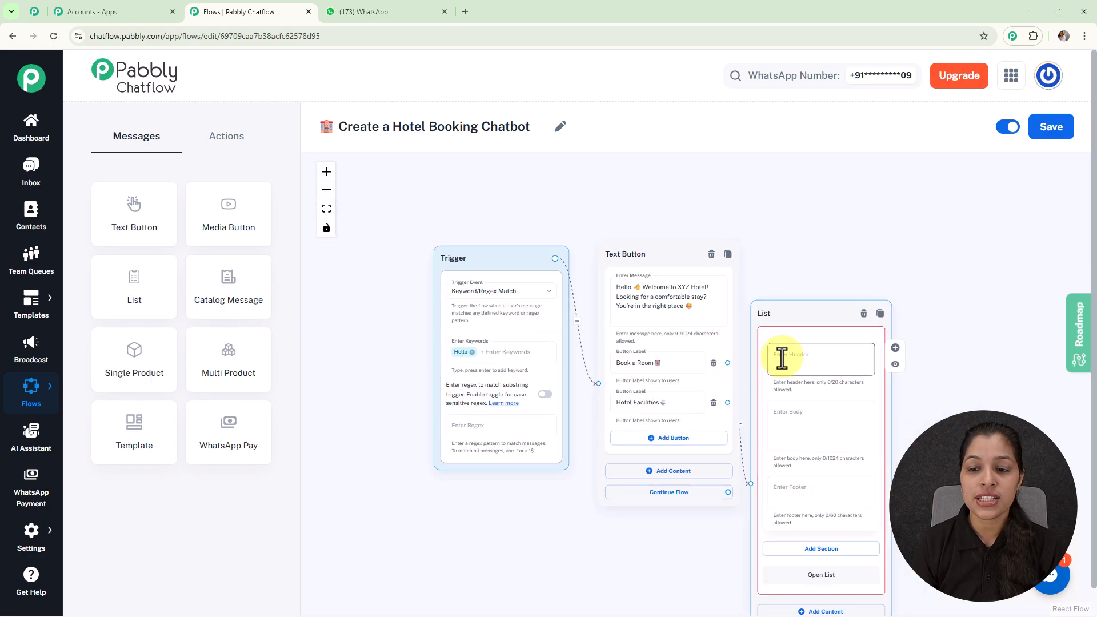
{"action": "left_click_drag", "start_coordinate": [713, 241], "coordinate": [693, 237]}
{"action": "left_click_drag", "start_coordinate": [659, 290], "coordinate": [660, 163]}
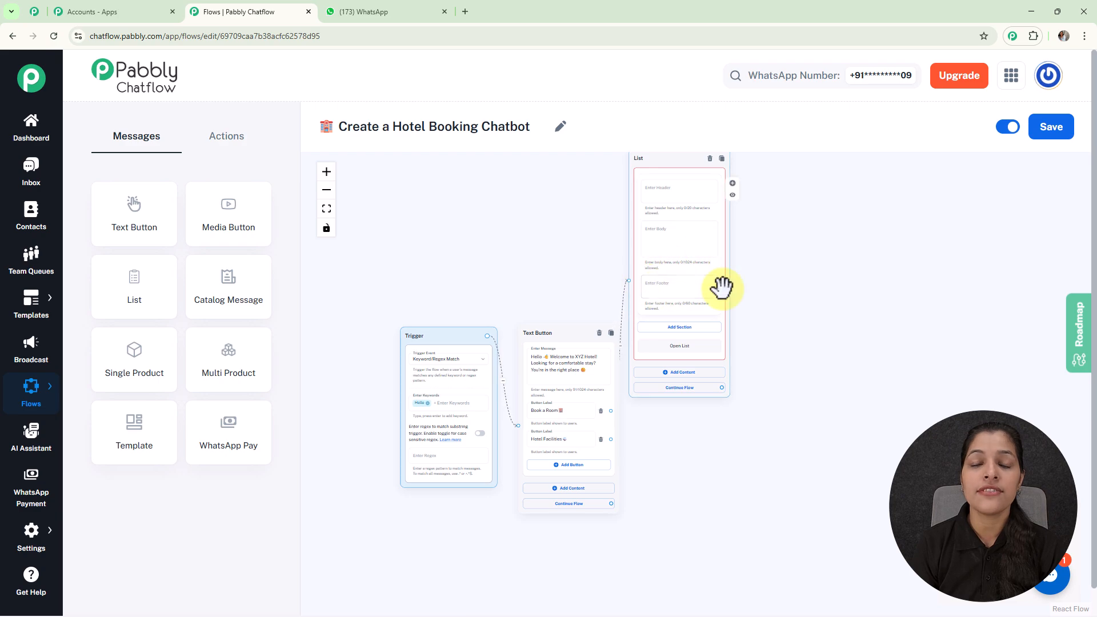
{"action": "scroll", "coordinate": [708, 274], "scroll_direction": "up", "scroll_amount": 3}
{"action": "left_click_drag", "start_coordinate": [784, 238], "coordinate": [808, 311]}
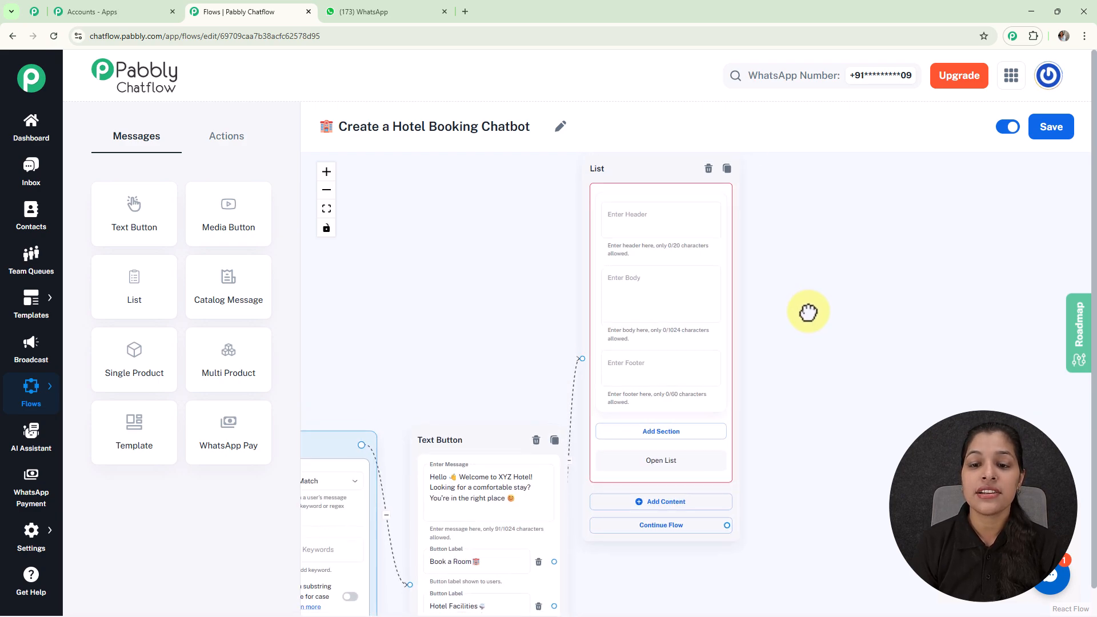
{"action": "left_click", "coordinate": [642, 286]}
{"action": "key", "text": "ctrl+v"}
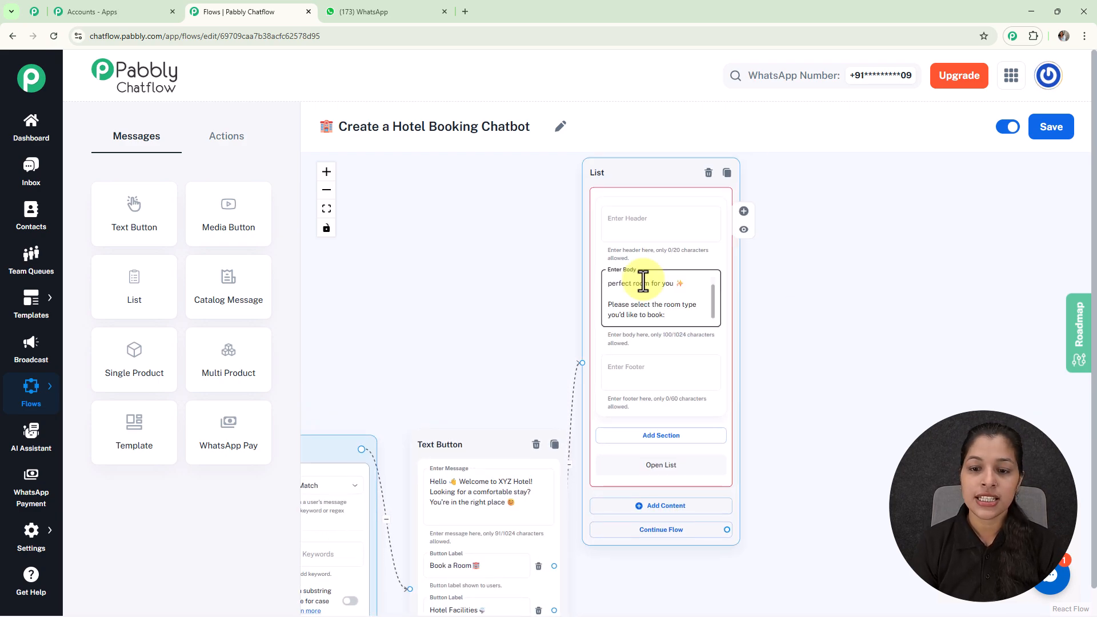
Add a section to the list titled Room Type
{"action": "scroll", "coordinate": [642, 282], "scroll_direction": "up", "scroll_amount": 2}
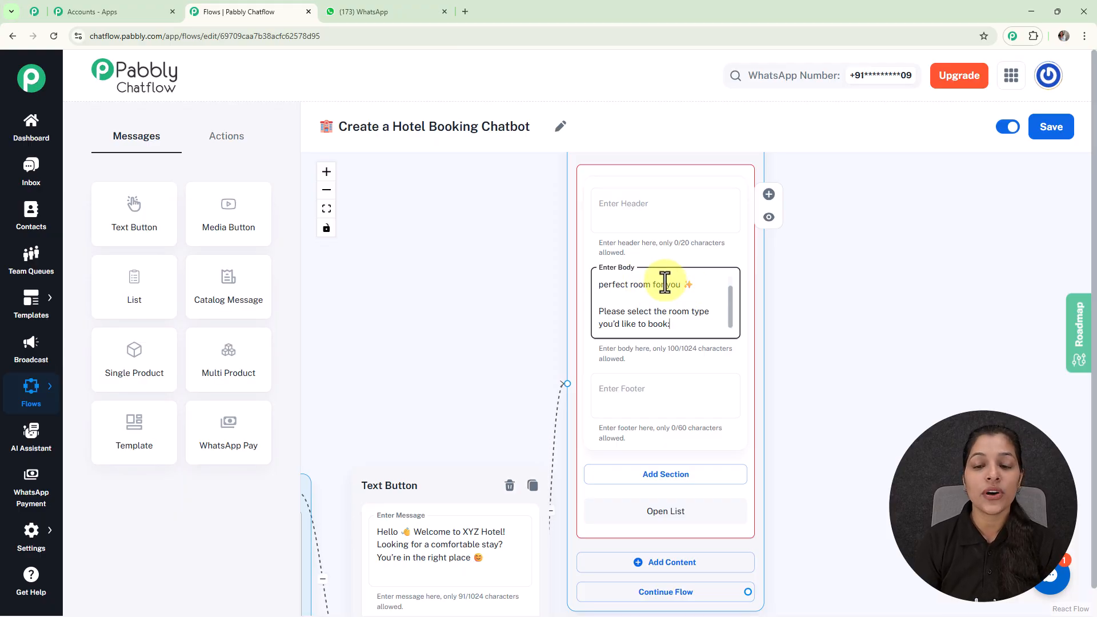
{"action": "scroll", "coordinate": [664, 282], "scroll_direction": "down", "scroll_amount": 2}
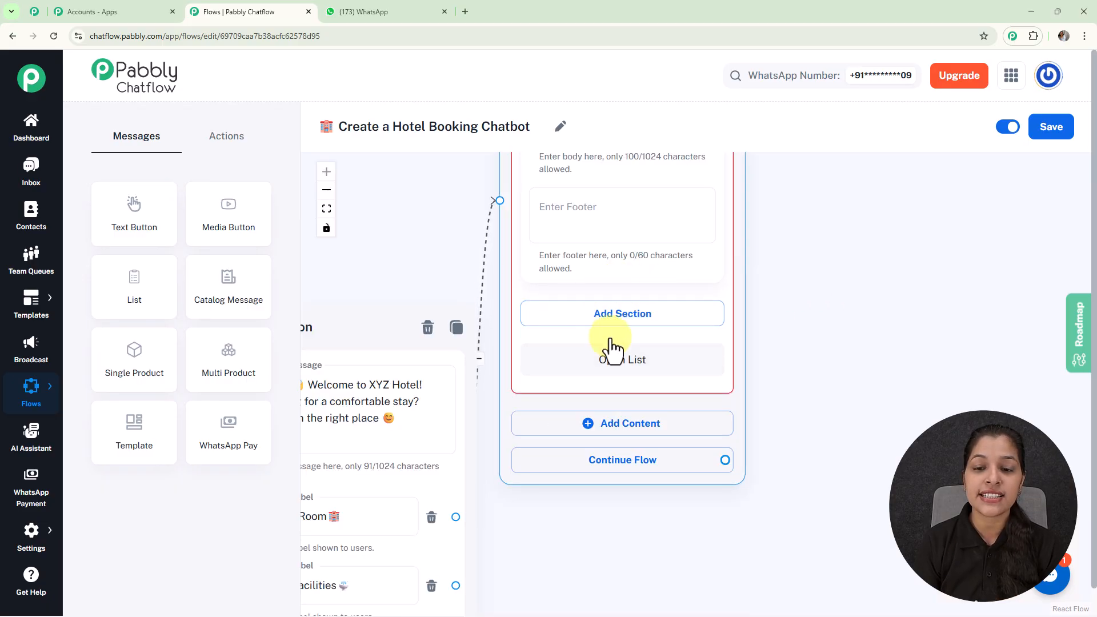
{"action": "left_click", "coordinate": [641, 326]}
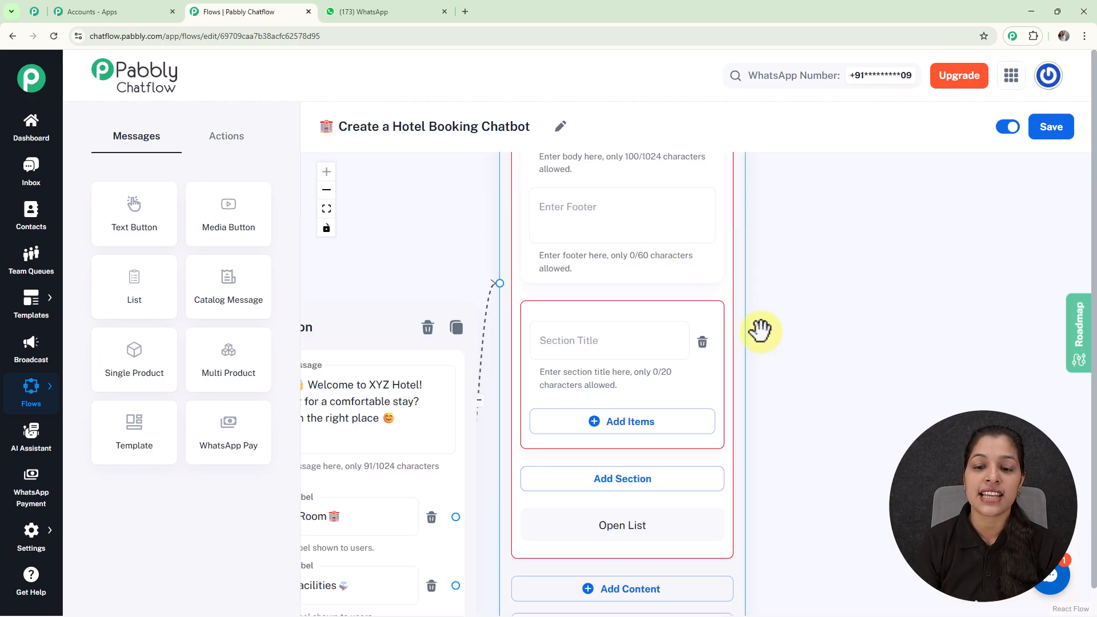
{"action": "left_click", "coordinate": [574, 343]}
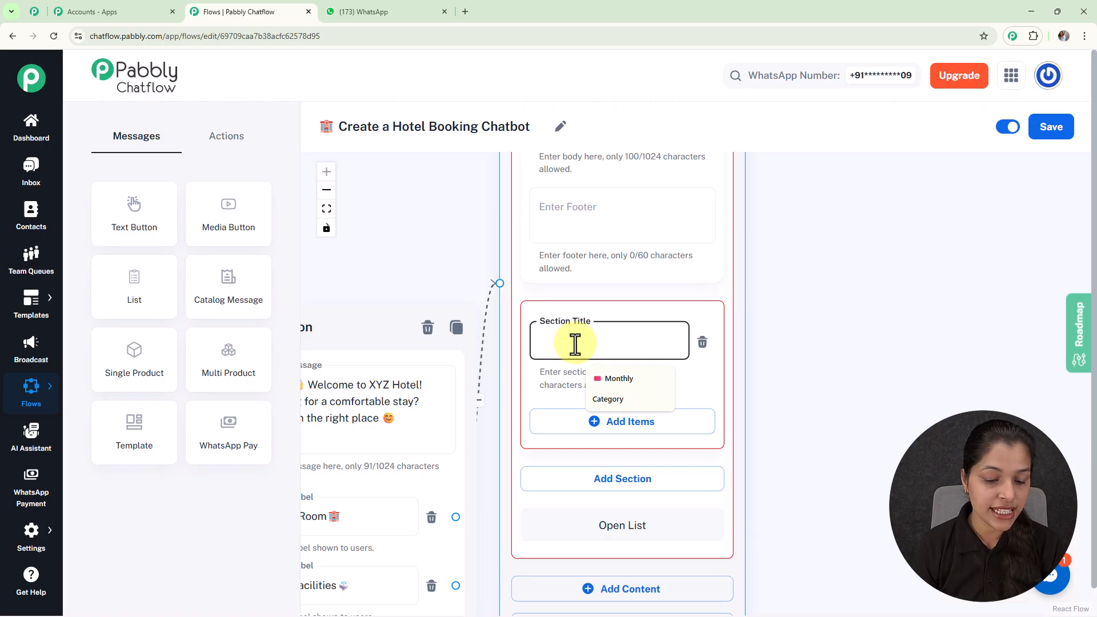
{"action": "type", "text": "Ro"}
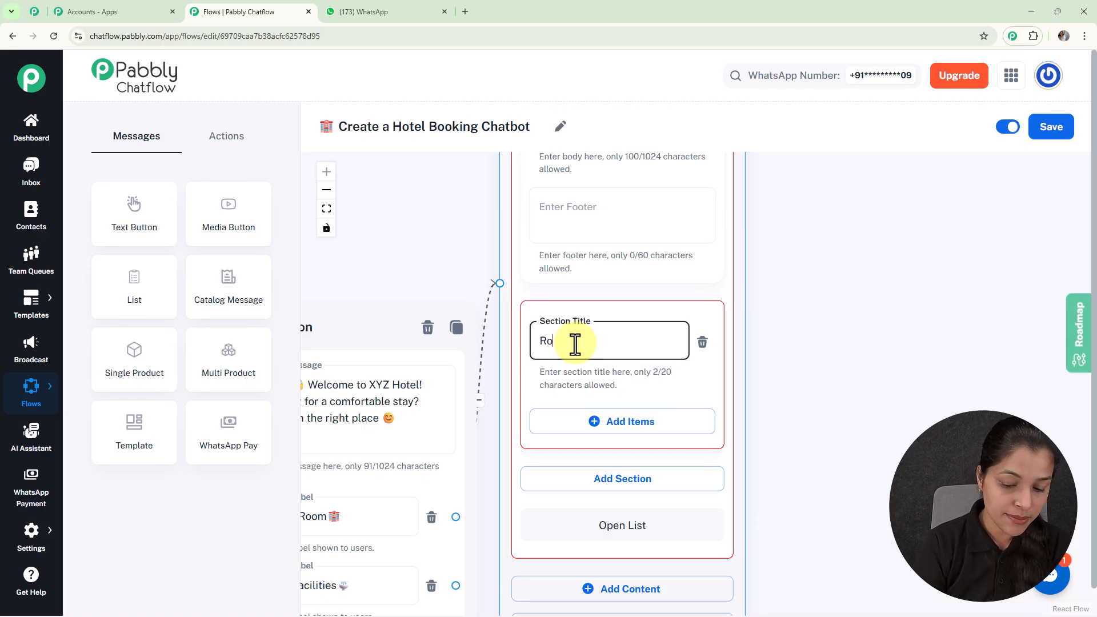
{"action": "type", "text": "om Type"}
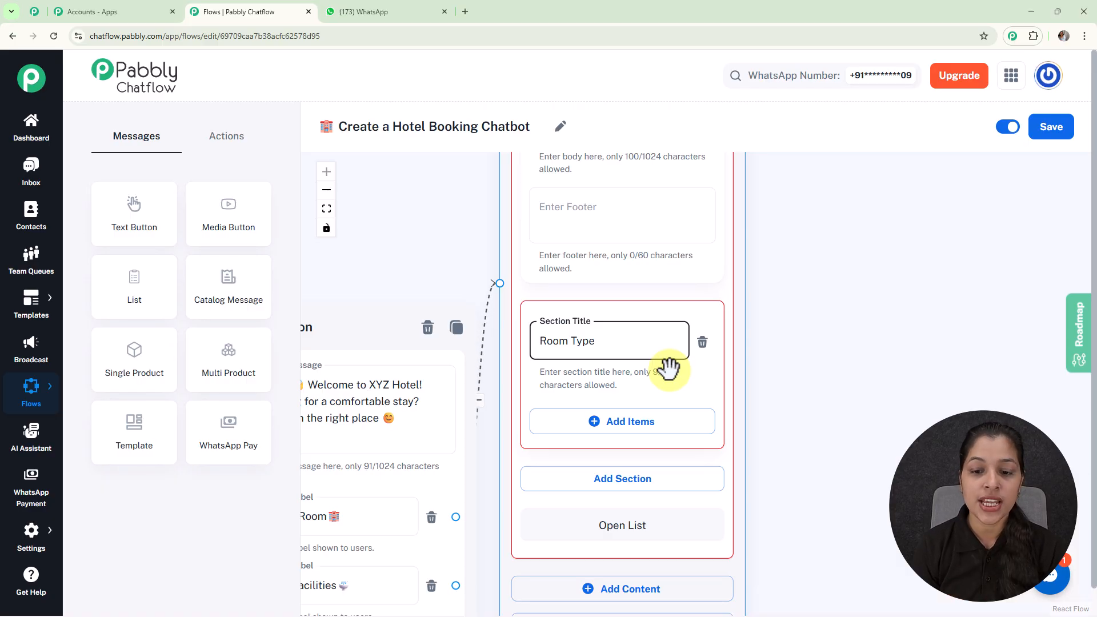
Add an item to the Room Type section and paste 1️⃣ Single Room as its title
{"action": "left_click", "coordinate": [618, 423]}
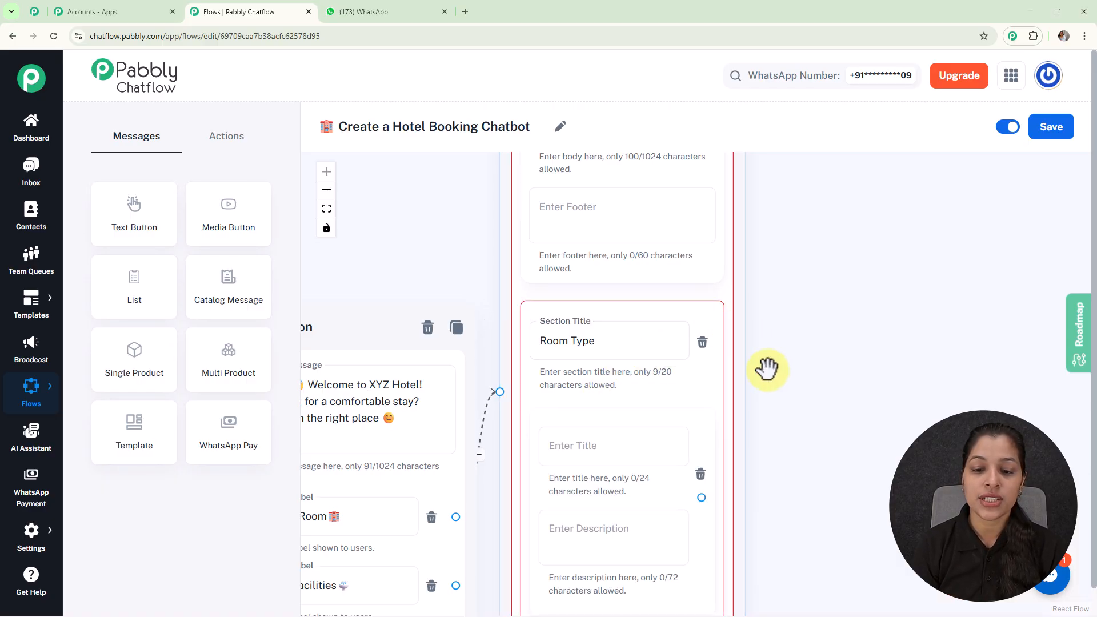
{"action": "scroll", "coordinate": [767, 369], "scroll_direction": "down", "scroll_amount": 5}
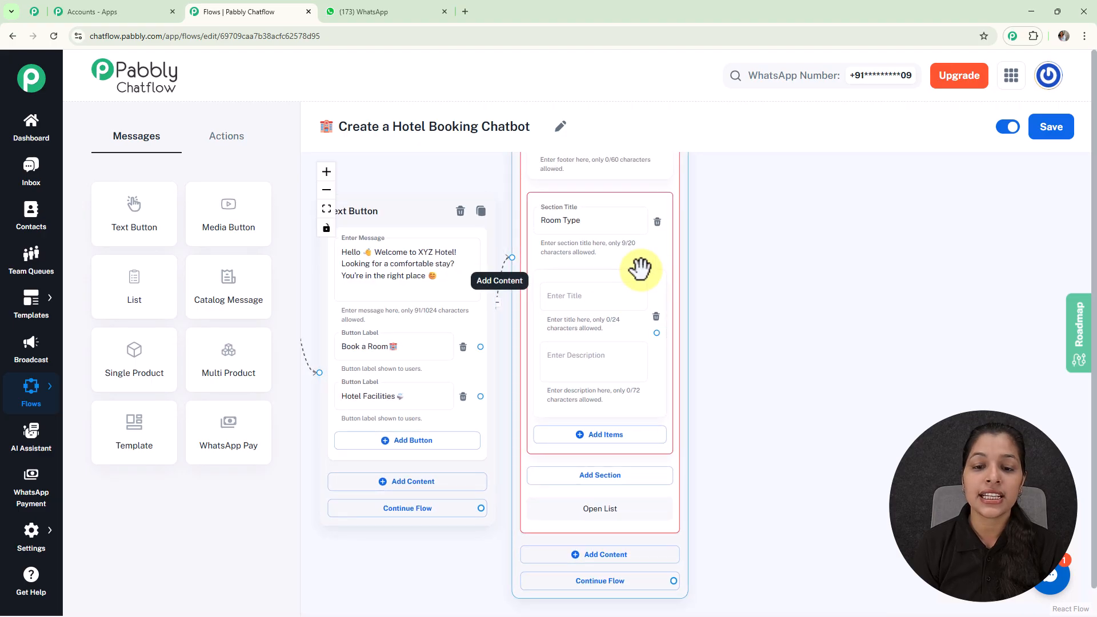
{"action": "scroll", "coordinate": [641, 268], "scroll_direction": "up", "scroll_amount": 3}
{"action": "left_click", "coordinate": [598, 292]}
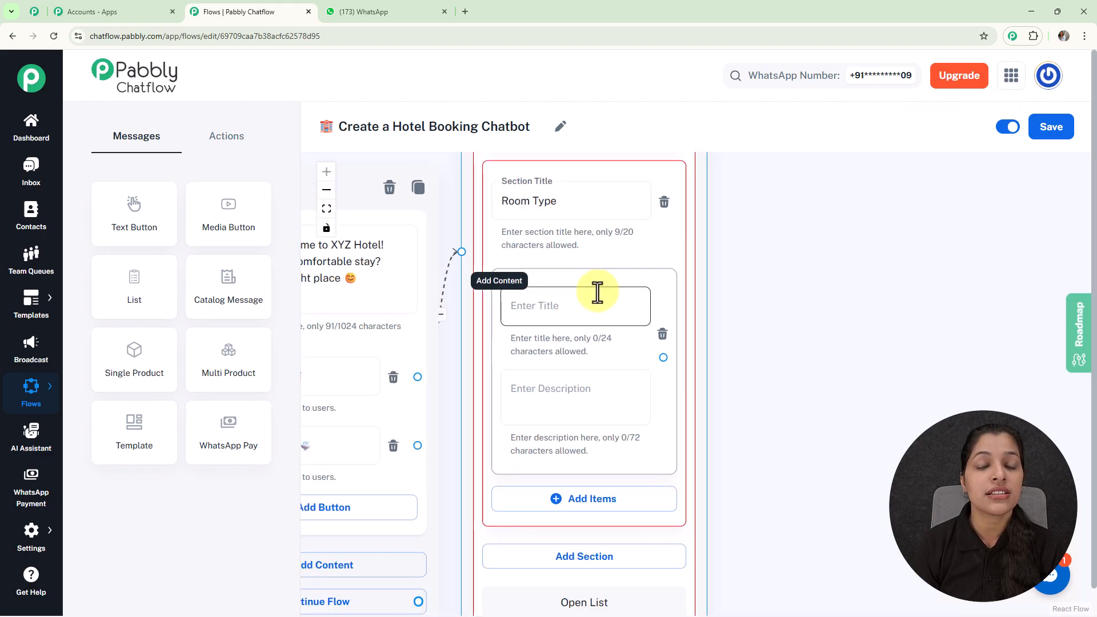
{"action": "left_click", "coordinate": [580, 391]}
{"action": "left_click", "coordinate": [567, 318]}
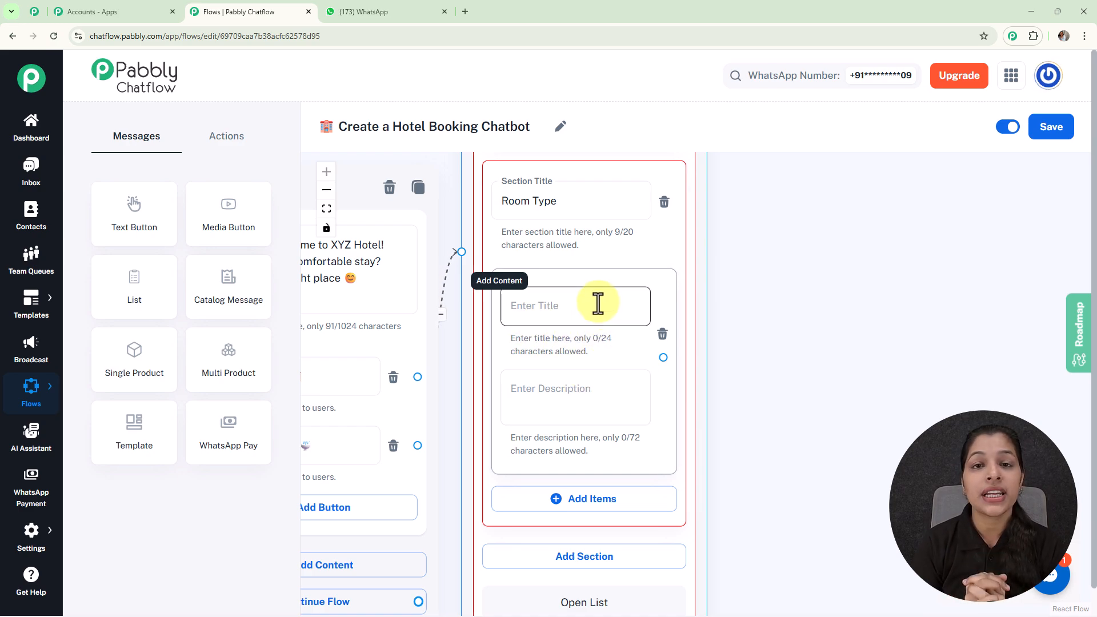
{"action": "type", "text": "1️⃣ Single Room"}
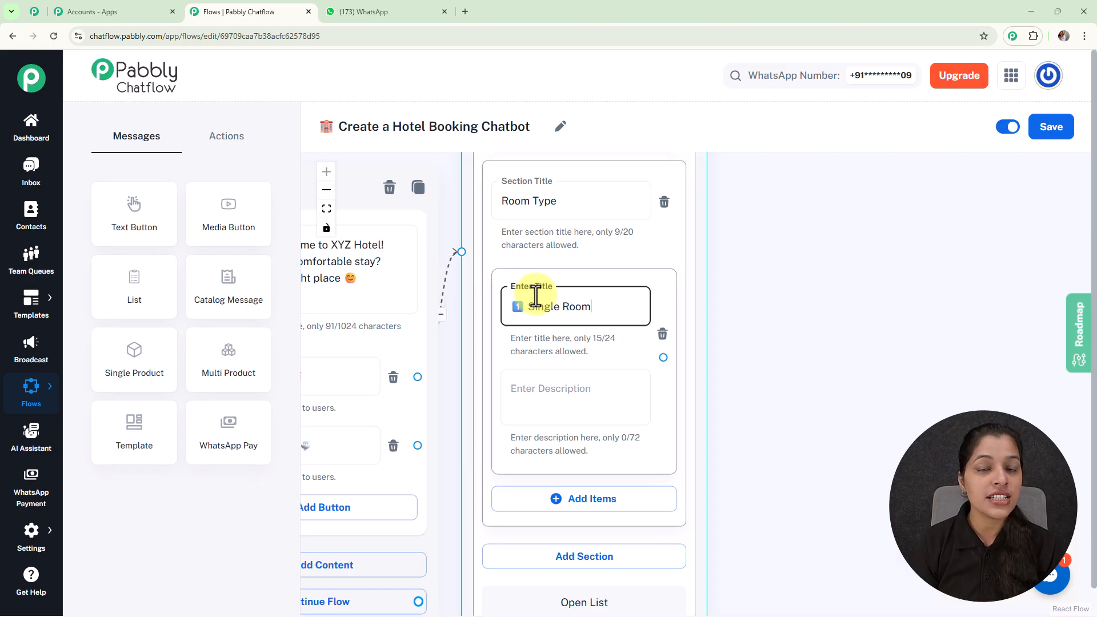
Add a Set Custom Field action to the canvas and connect the Single Room list item to it
{"action": "scroll", "coordinate": [536, 296], "scroll_direction": "down", "scroll_amount": 3}
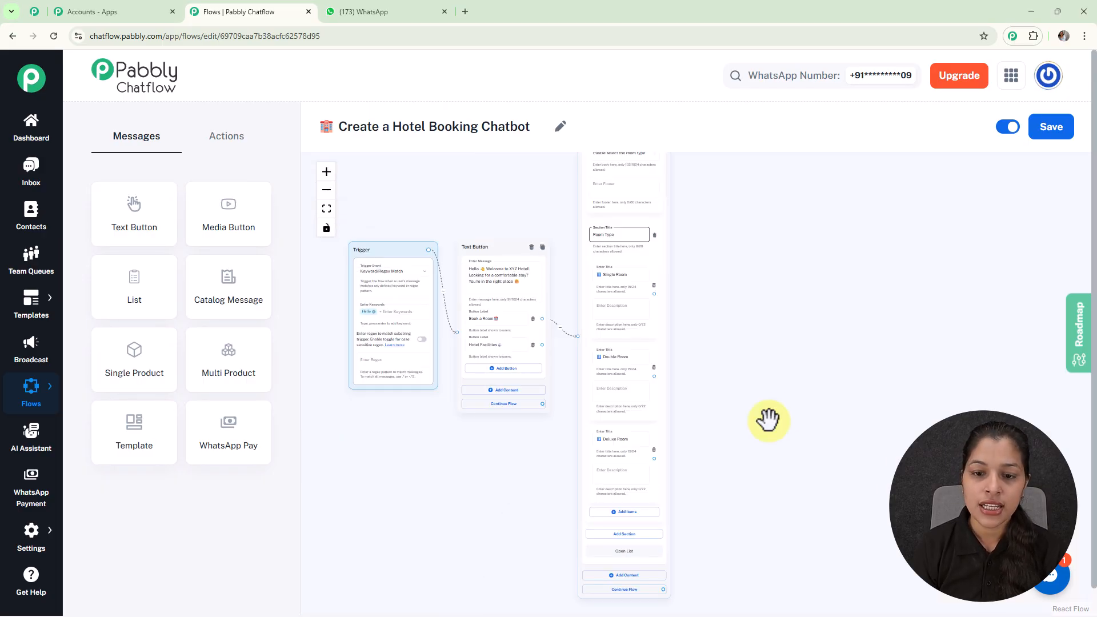
{"action": "left_click_drag", "start_coordinate": [749, 411], "coordinate": [696, 311]}
{"action": "scroll", "coordinate": [673, 306], "scroll_direction": "up", "scroll_amount": 5}
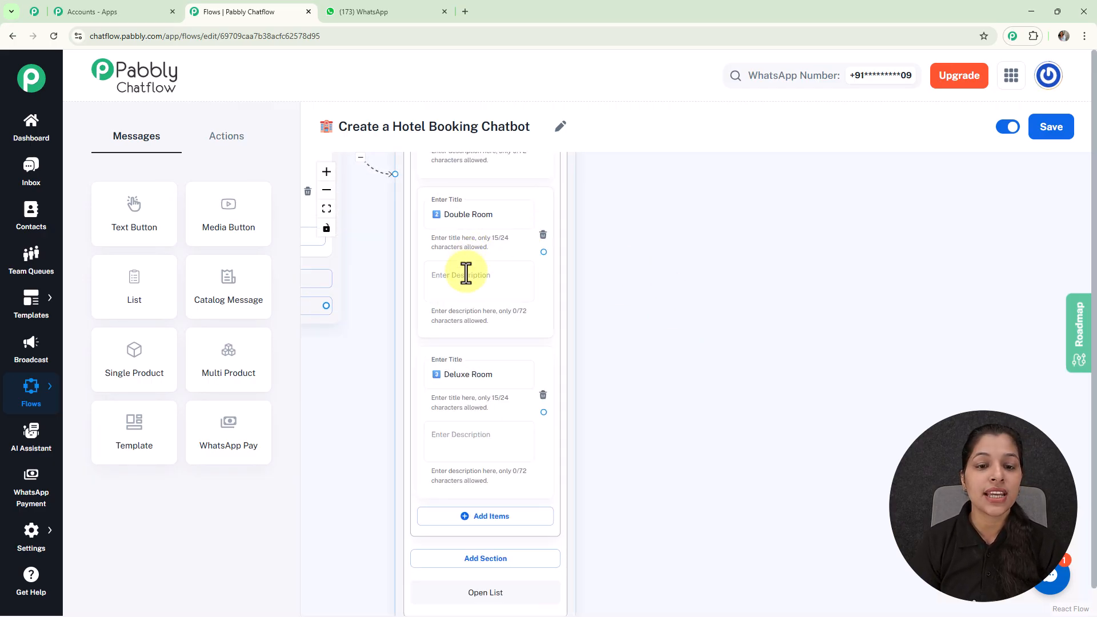
{"action": "scroll", "coordinate": [601, 334], "scroll_direction": "down", "scroll_amount": 5}
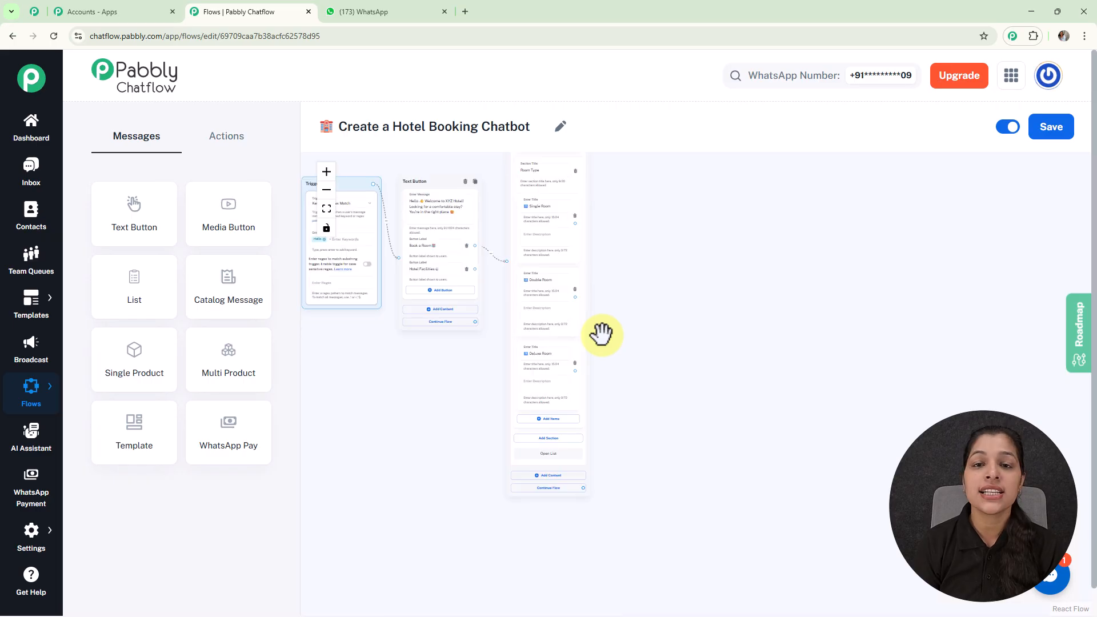
{"action": "left_click_drag", "start_coordinate": [629, 302], "coordinate": [595, 380]}
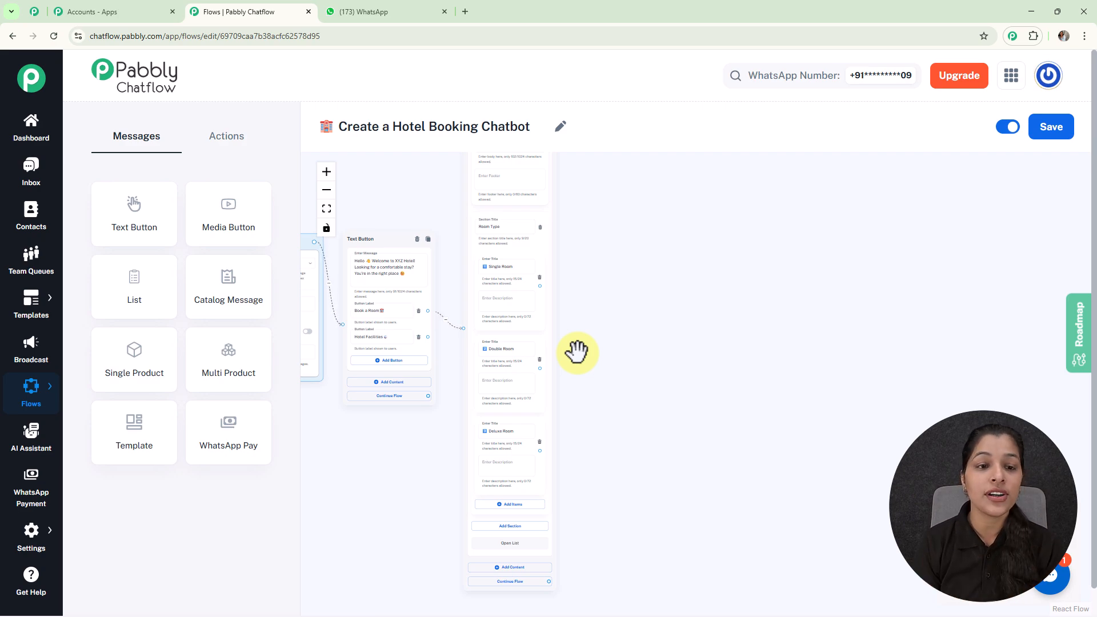
{"action": "left_click", "coordinate": [239, 148]}
{"action": "left_click_drag", "start_coordinate": [229, 359], "coordinate": [607, 255]}
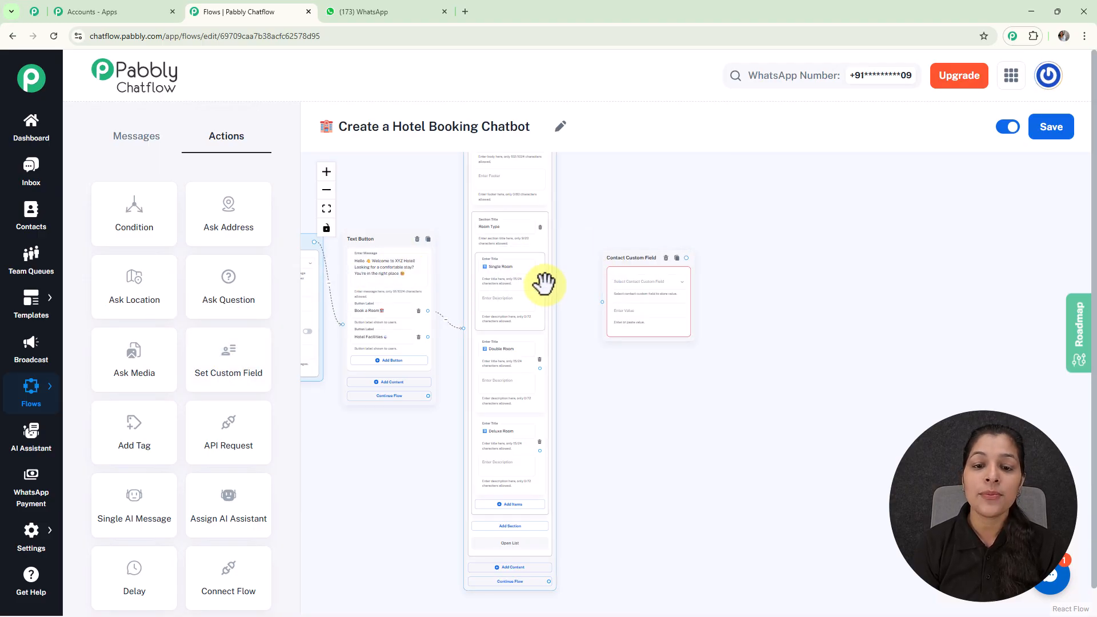
{"action": "scroll", "coordinate": [543, 279], "scroll_direction": "up", "scroll_amount": 5}
{"action": "left_click_drag", "start_coordinate": [535, 287], "coordinate": [656, 318]}
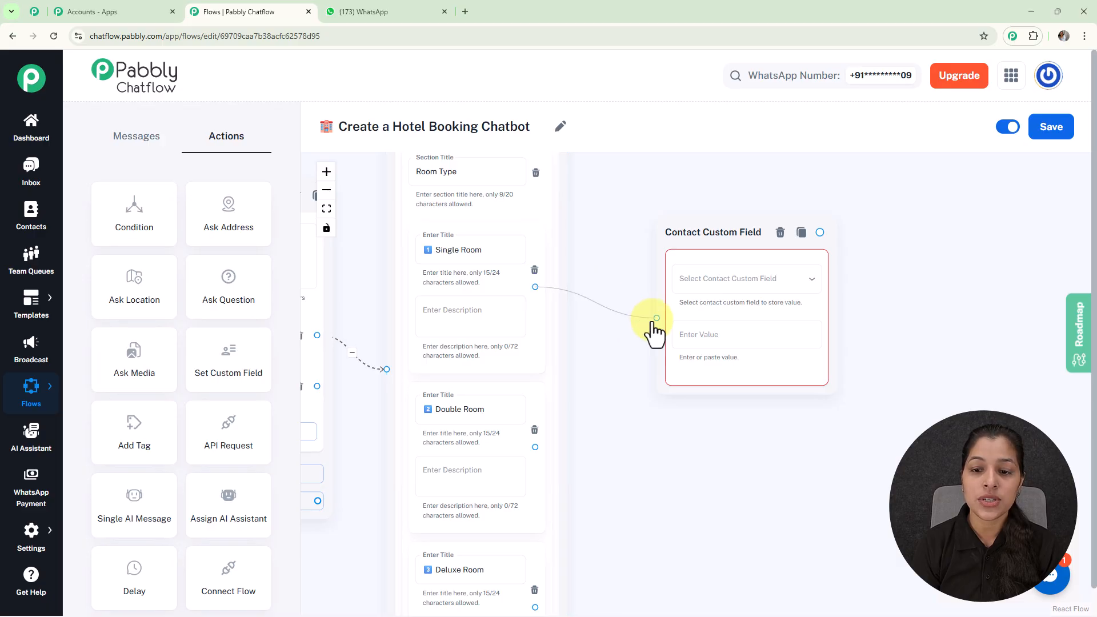
Open the Contact Custom Fields settings in the other tab and add a new empty field row
{"action": "left_click", "coordinate": [699, 286]}
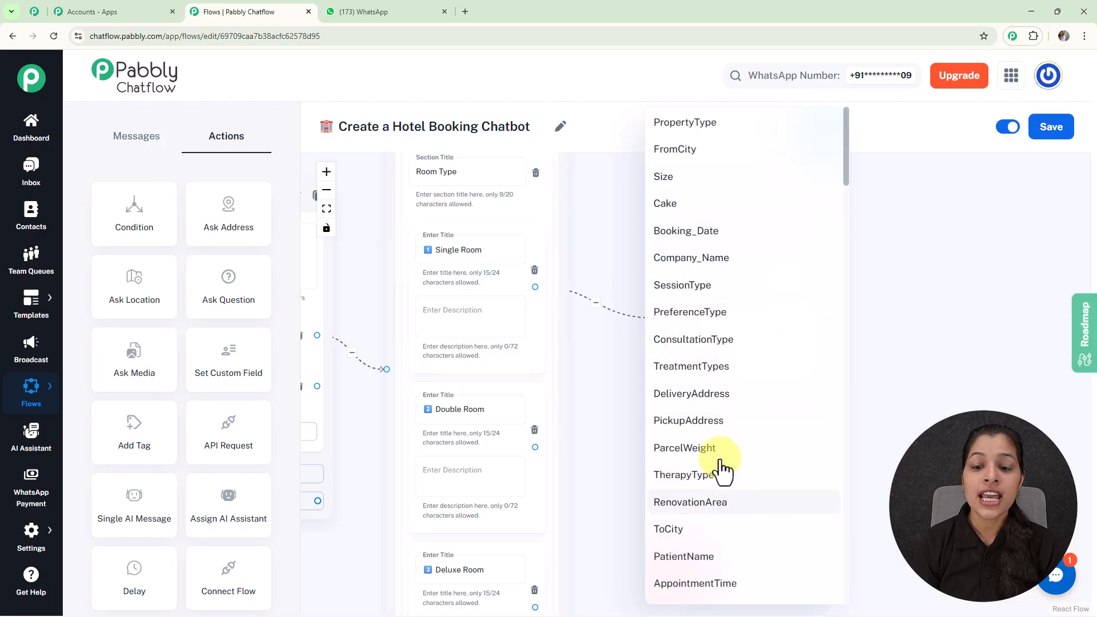
{"action": "left_click", "coordinate": [902, 258]}
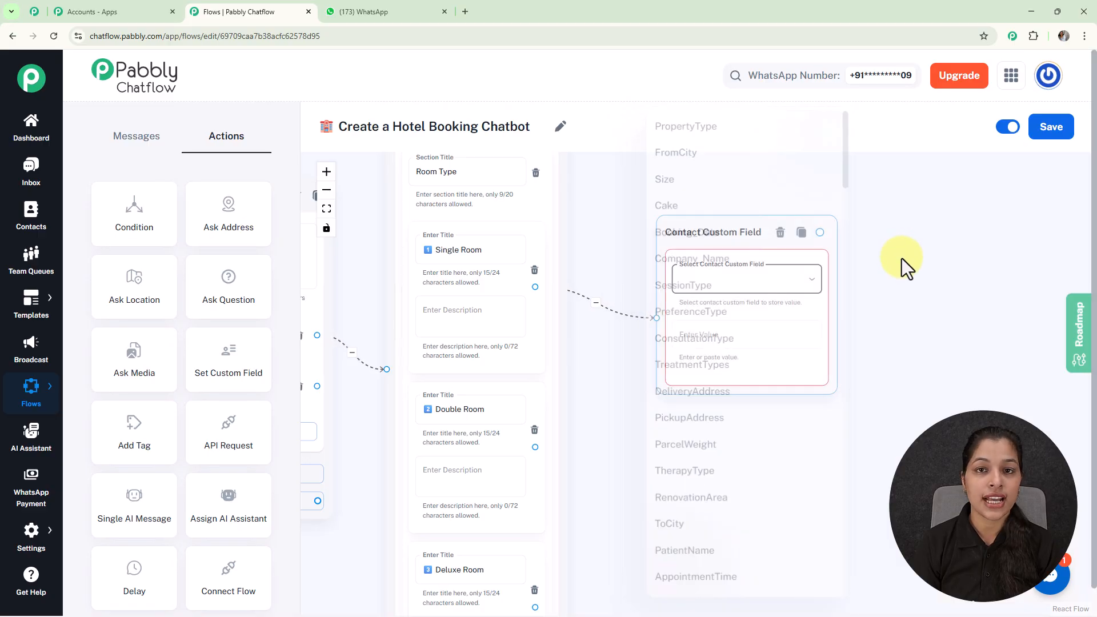
{"action": "mouse_move", "coordinate": [30, 537]}
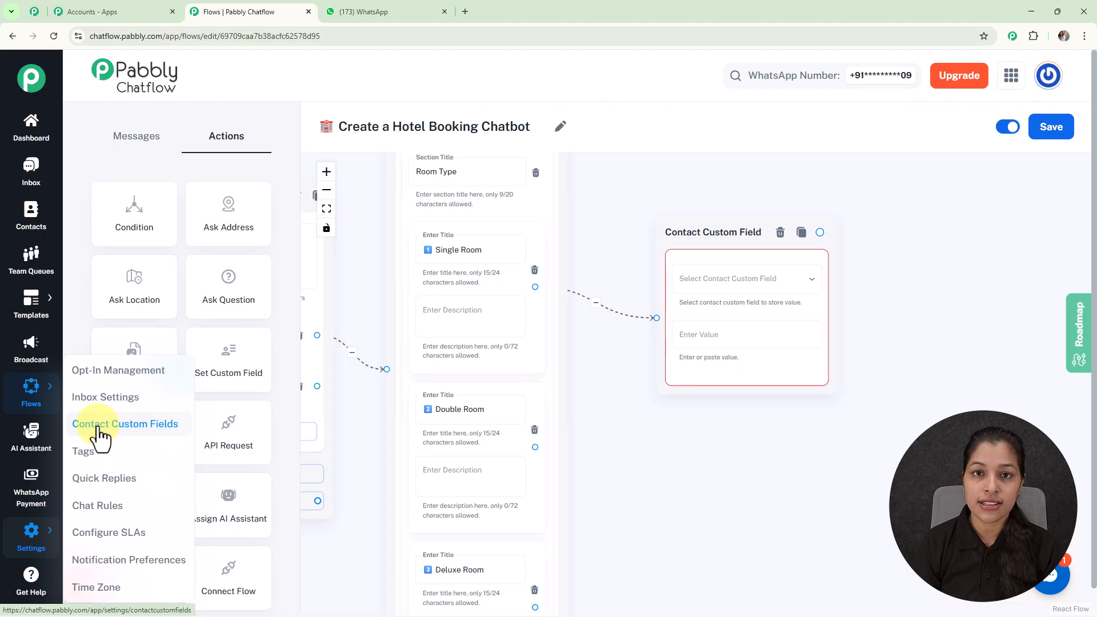
{"action": "left_click", "coordinate": [31, 10]}
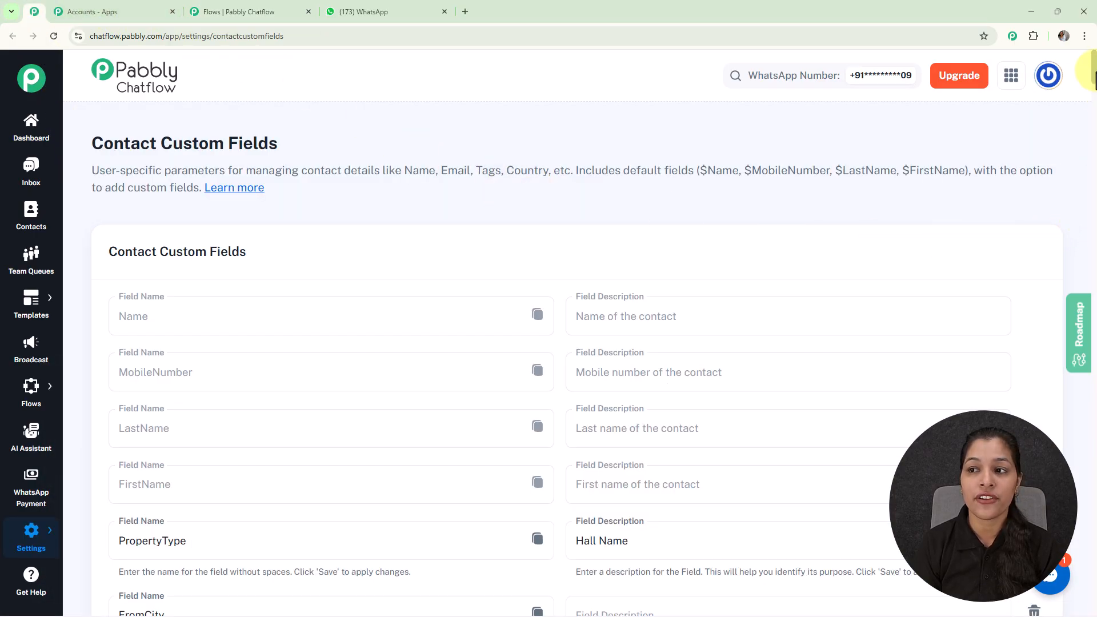
{"action": "left_click_drag", "start_coordinate": [1093, 66], "coordinate": [1093, 597]}
{"action": "left_click", "coordinate": [284, 402]}
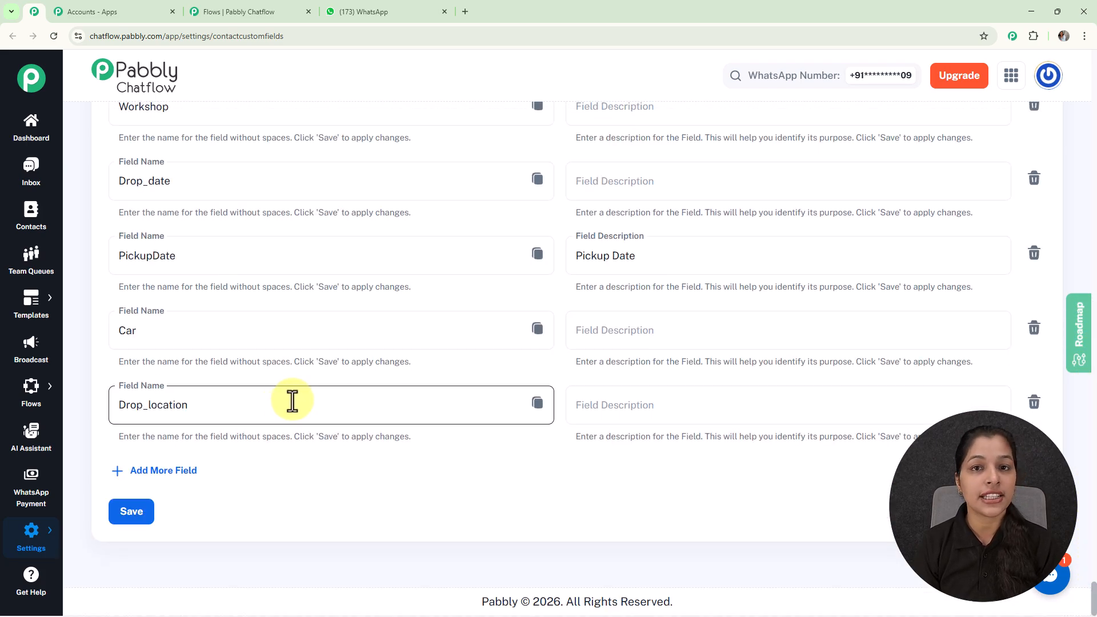
{"action": "left_click", "coordinate": [166, 478]}
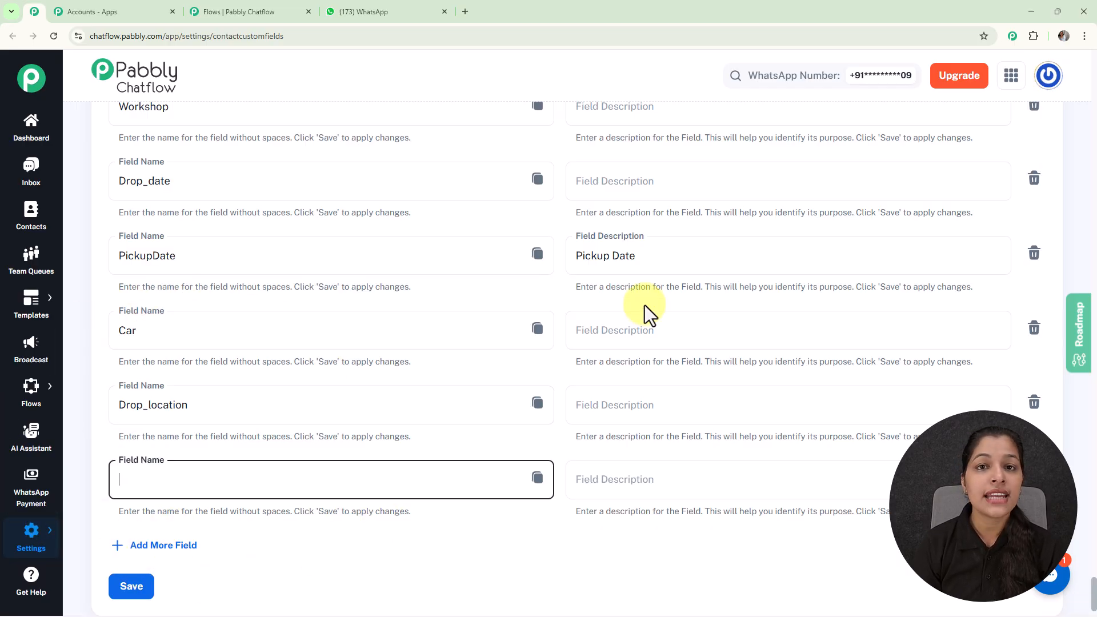
{"action": "left_click", "coordinate": [235, 12]}
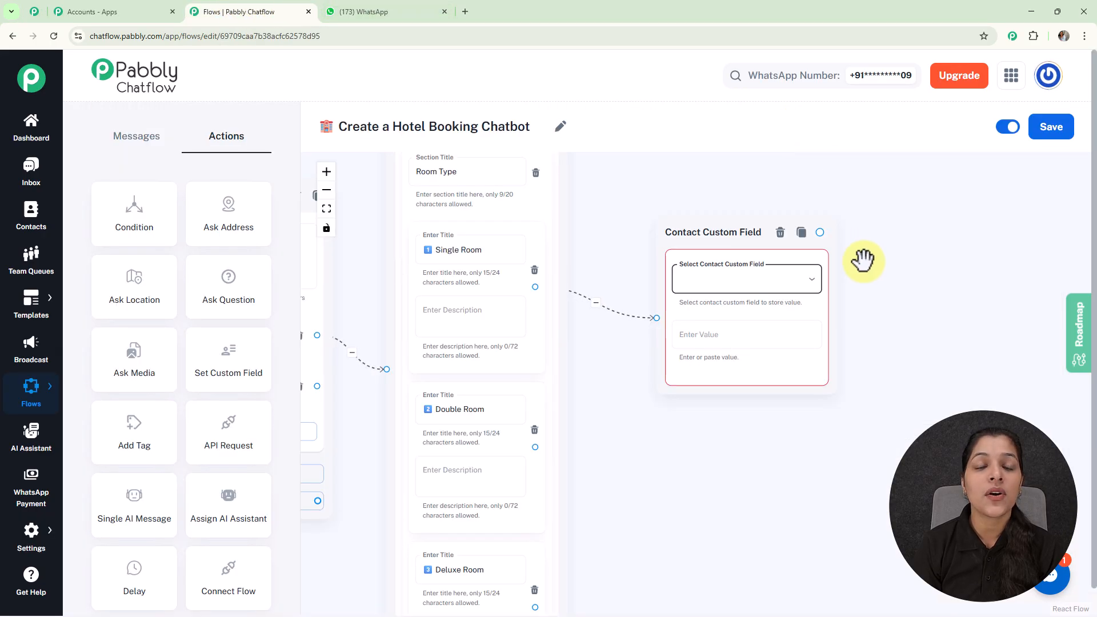
Select Room_type as the contact custom field in the new node
{"action": "left_click", "coordinate": [774, 284]}
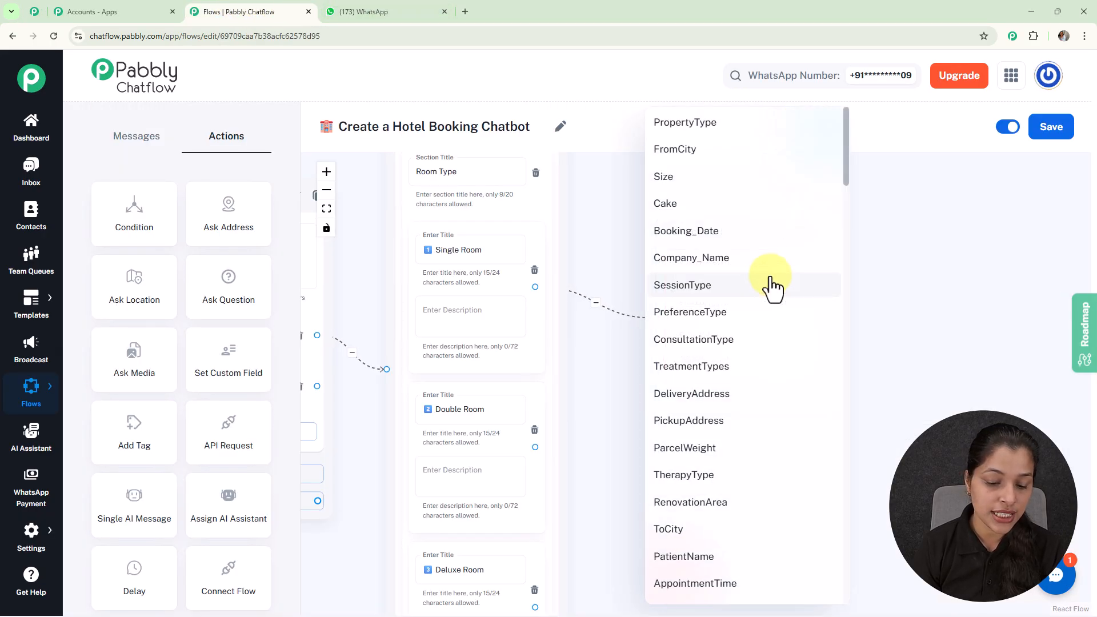
{"action": "left_click", "coordinate": [794, 291]}
{"action": "left_click", "coordinate": [798, 292]}
{"action": "scroll", "coordinate": [798, 292], "scroll_direction": "down", "scroll_amount": 6}
{"action": "scroll", "coordinate": [796, 293], "scroll_direction": "down", "scroll_amount": 6}
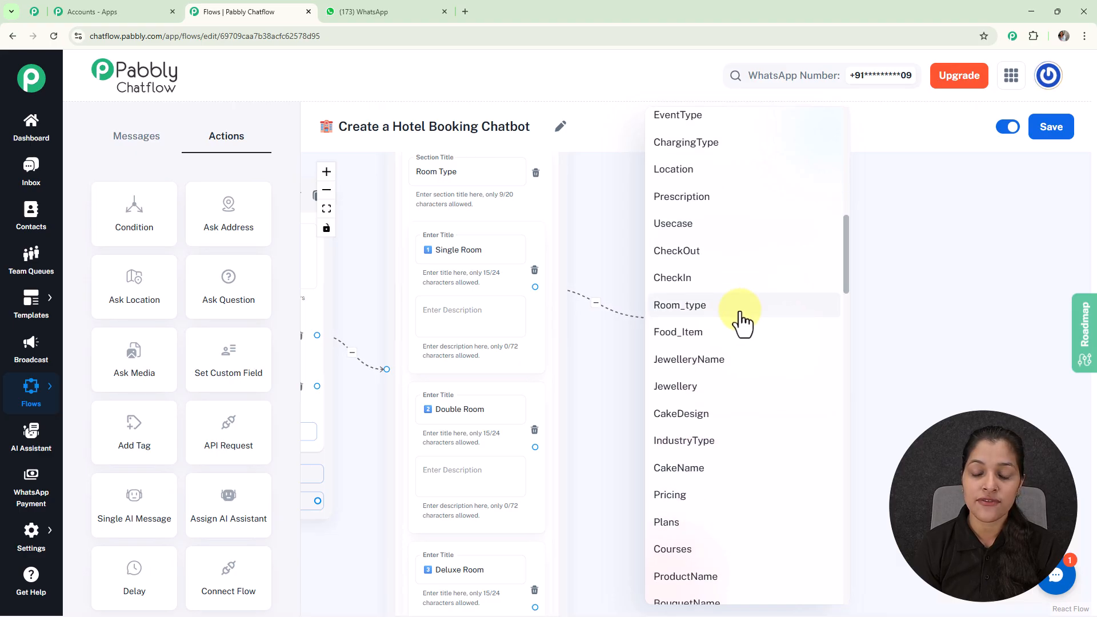
{"action": "left_click", "coordinate": [742, 314]}
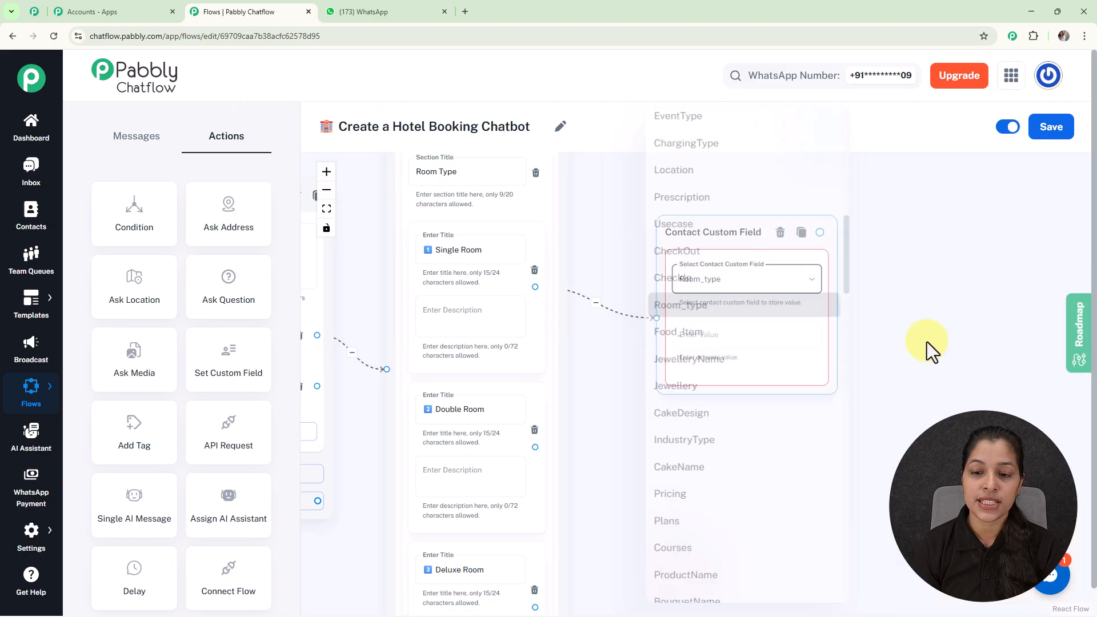
Copy the Single Room title and paste it as the custom field's value
{"action": "triple_click", "coordinate": [455, 250]}
{"action": "key", "text": "ctrl+c"}
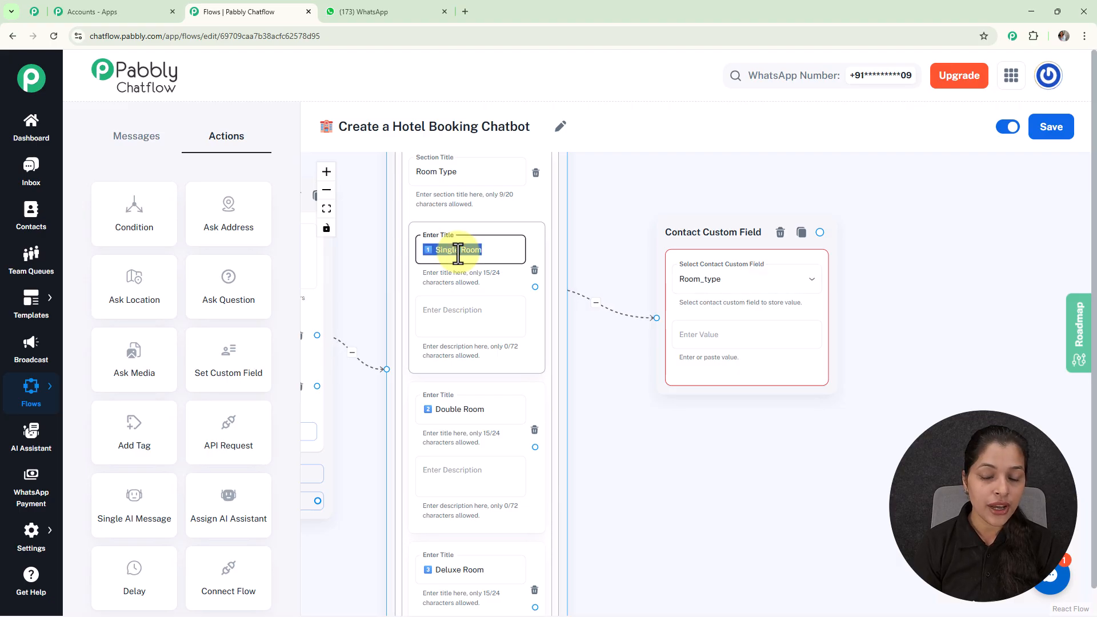
{"action": "left_click", "coordinate": [709, 337]}
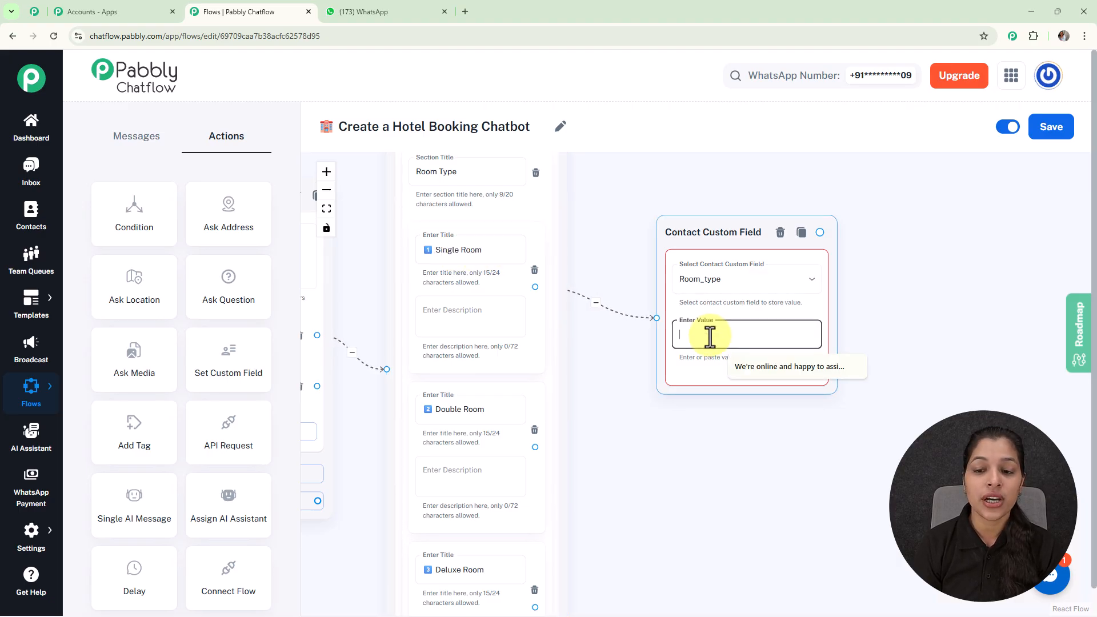
{"action": "key", "text": "ctrl+v"}
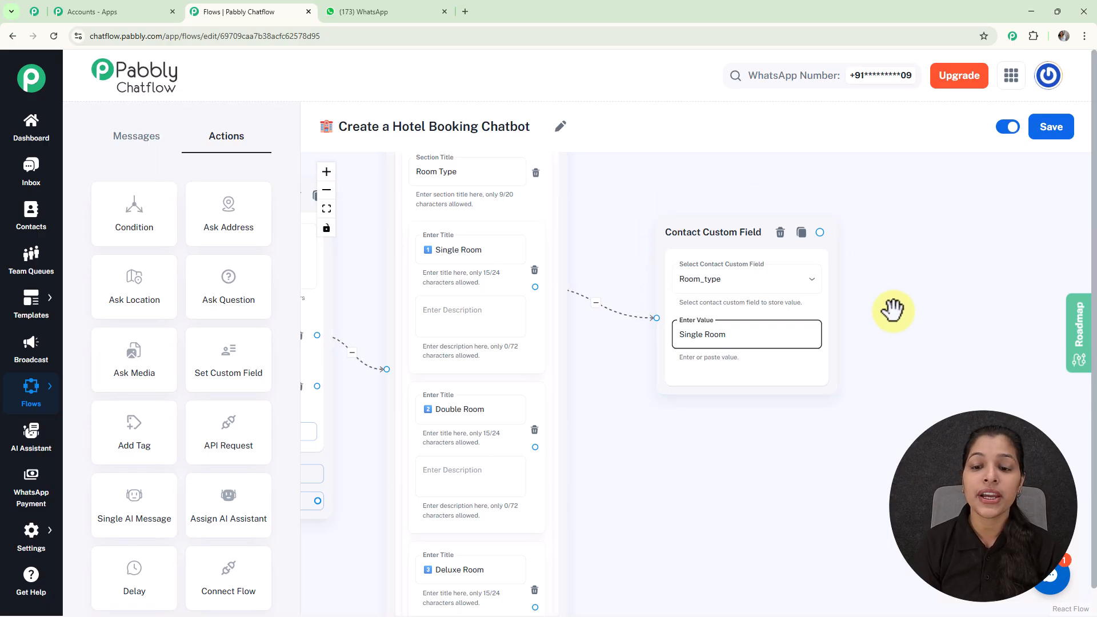
Connect a new Media content node after the Single Room custom field node
{"action": "scroll", "coordinate": [779, 343], "scroll_direction": "down", "scroll_amount": 5}
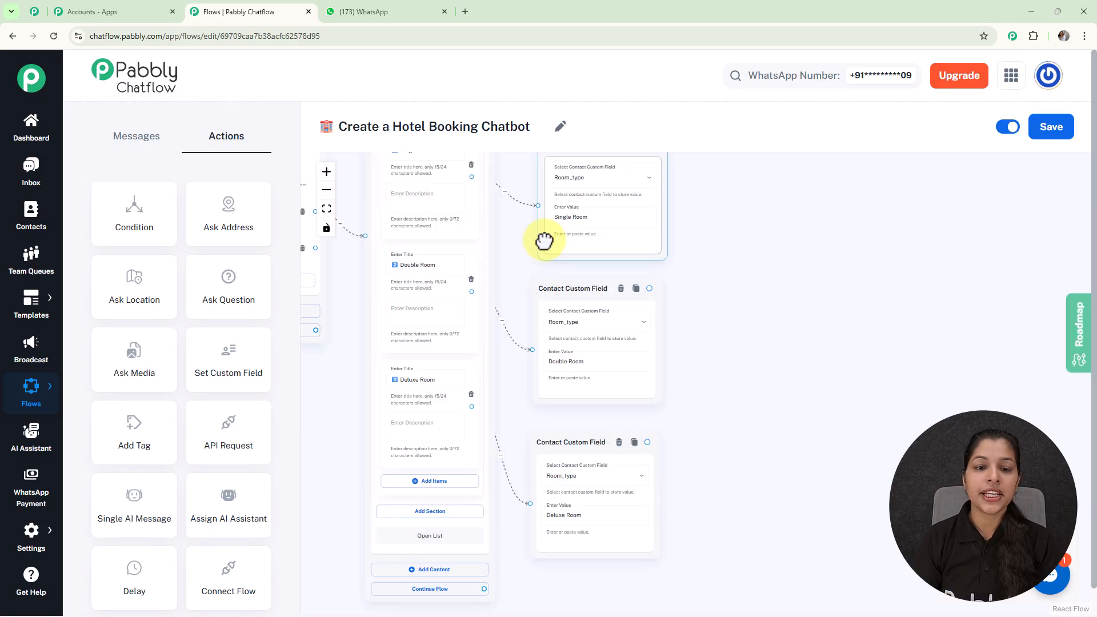
{"action": "scroll", "coordinate": [544, 241], "scroll_direction": "up", "scroll_amount": 3}
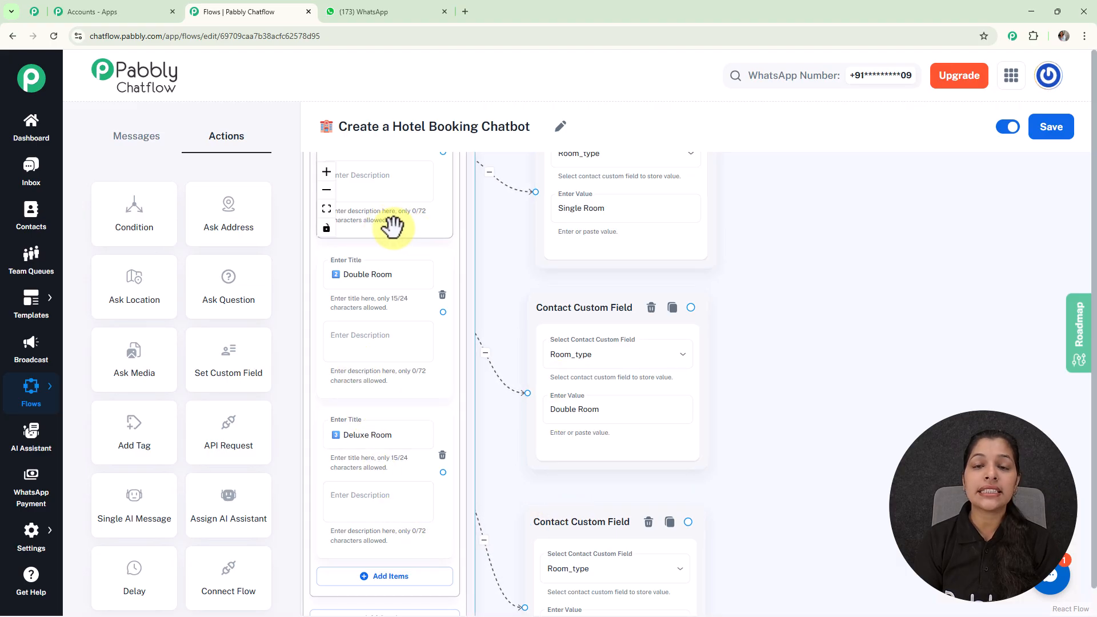
{"action": "scroll", "coordinate": [393, 227], "scroll_direction": "down", "scroll_amount": 3}
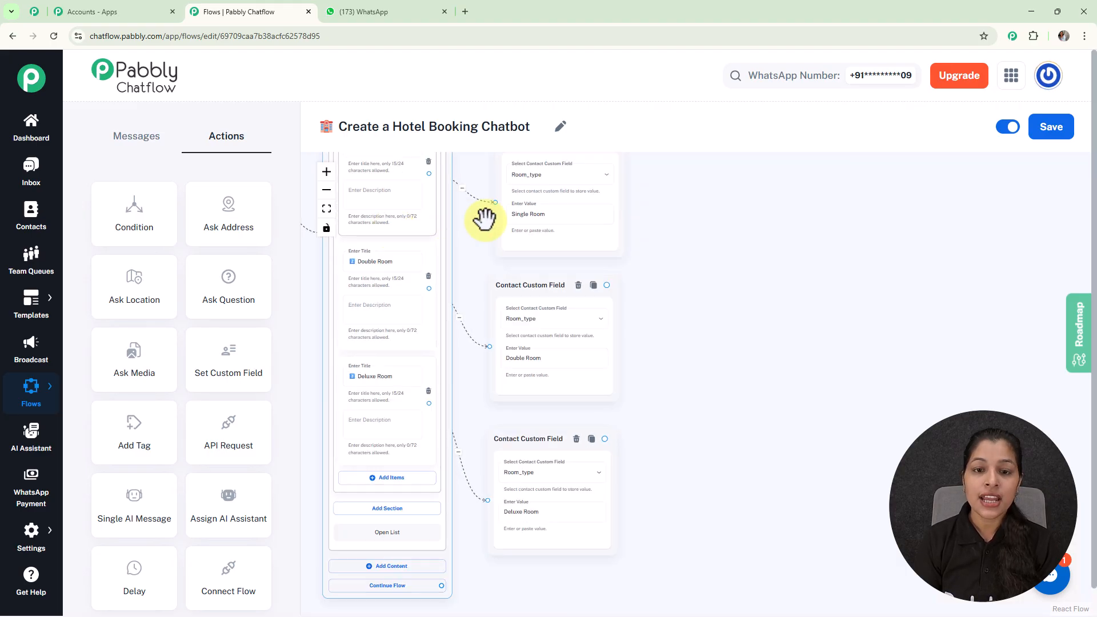
{"action": "left_click_drag", "start_coordinate": [752, 235], "coordinate": [736, 309]}
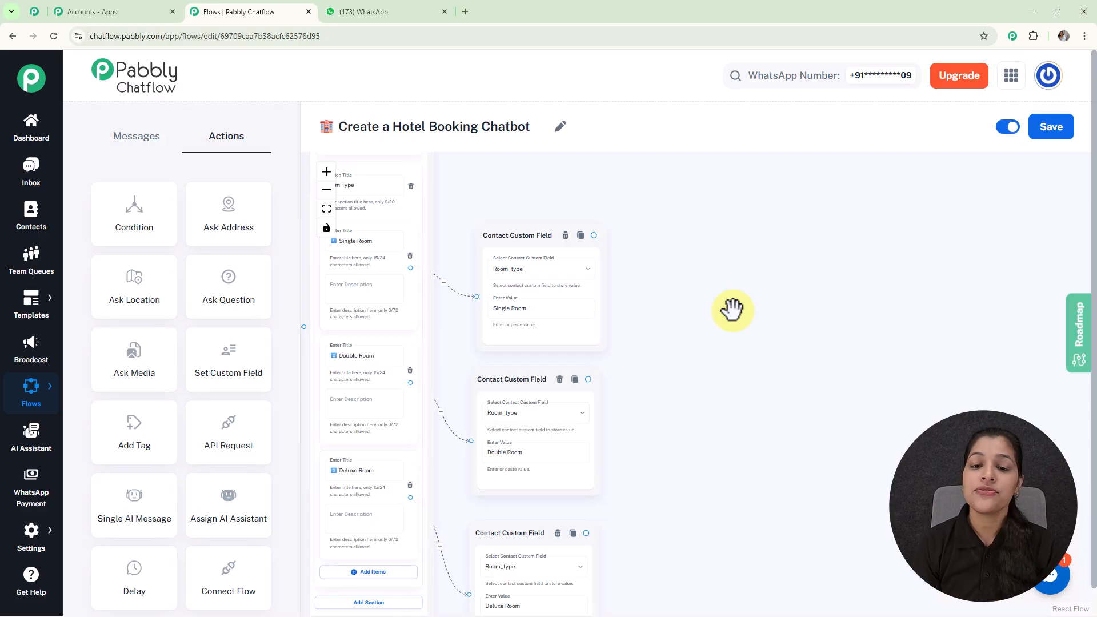
{"action": "left_click_drag", "start_coordinate": [592, 230], "coordinate": [695, 289]}
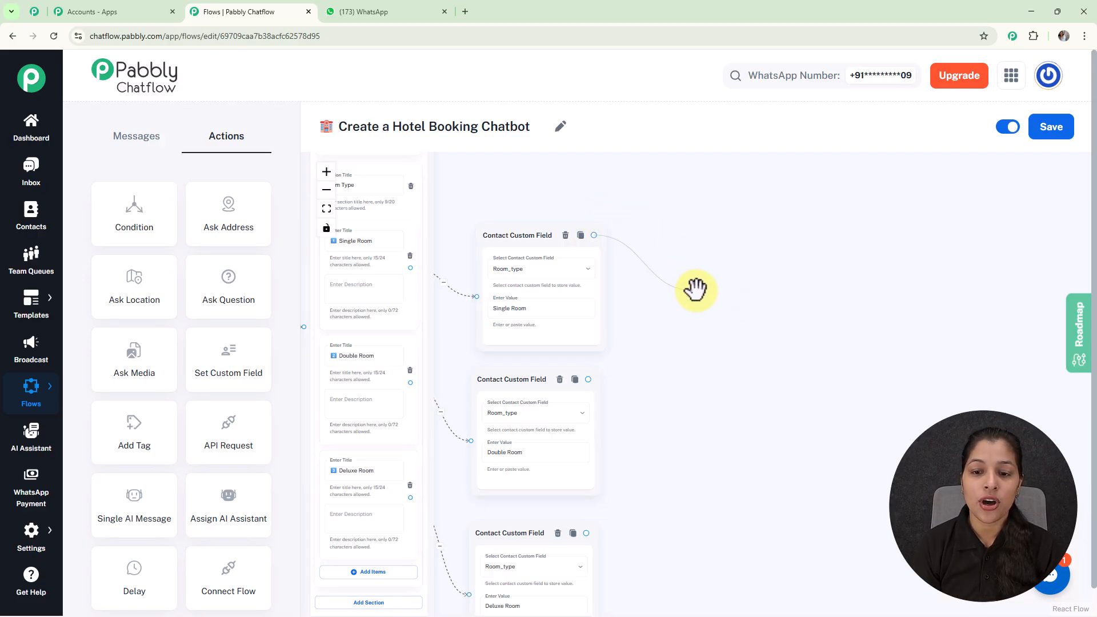
{"action": "scroll", "coordinate": [698, 320], "scroll_direction": "up", "scroll_amount": 3}
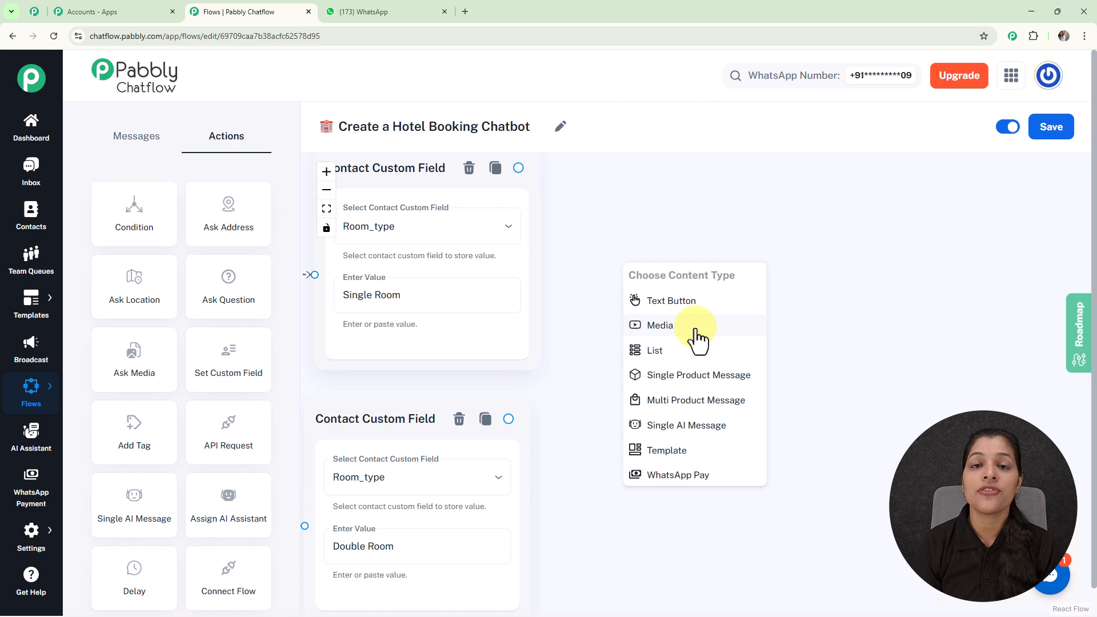
{"action": "left_click", "coordinate": [697, 332]}
Set the media node's type to Image and open the media library to choose a file
{"action": "scroll", "coordinate": [694, 250], "scroll_direction": "down", "scroll_amount": 3}
{"action": "left_click_drag", "start_coordinate": [694, 262], "coordinate": [692, 137]}
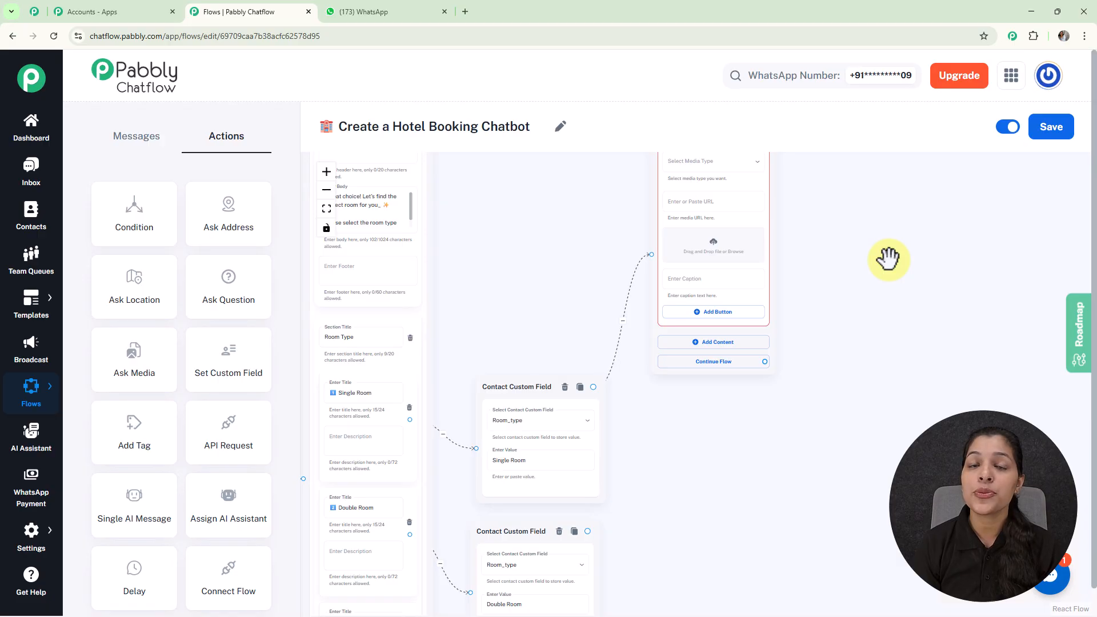
{"action": "left_click_drag", "start_coordinate": [889, 260], "coordinate": [791, 372]}
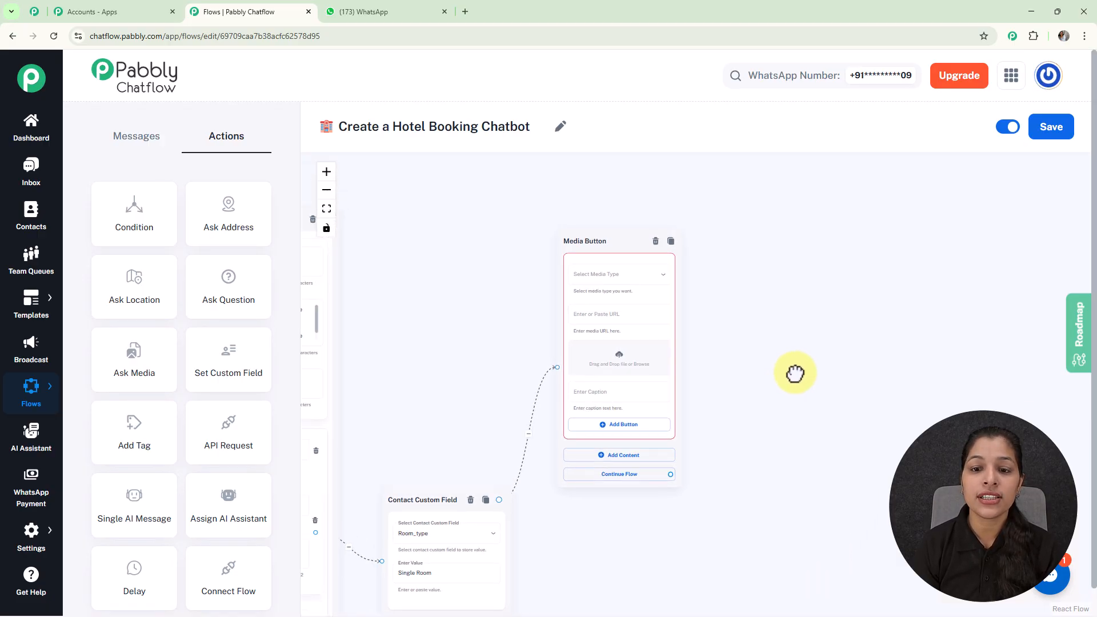
{"action": "left_click", "coordinate": [634, 282]}
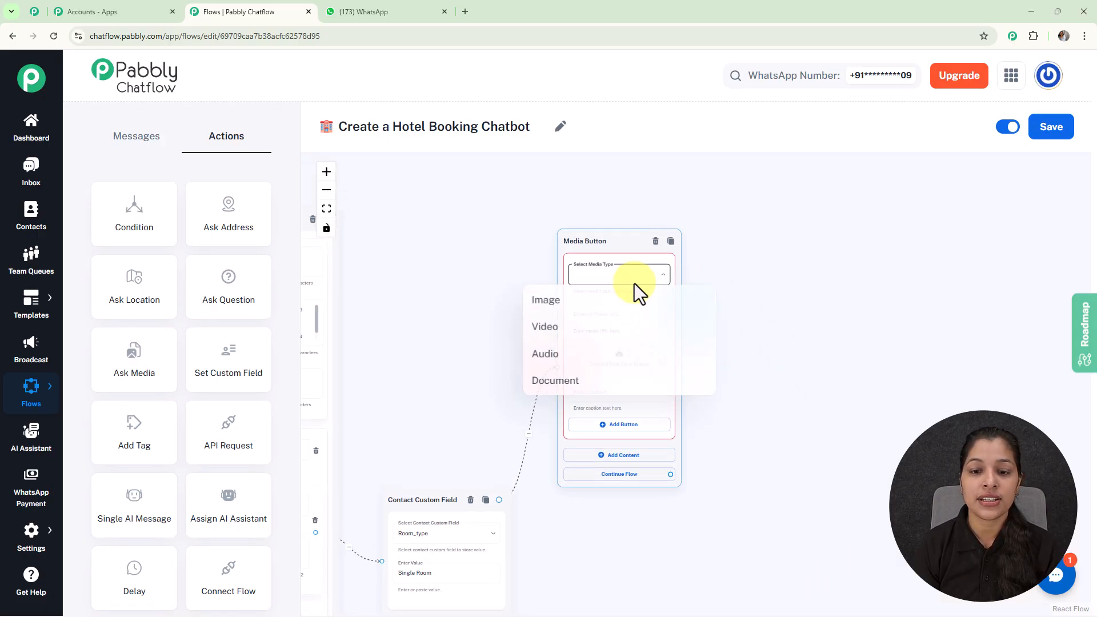
{"action": "left_click", "coordinate": [559, 305]}
{"action": "scroll", "coordinate": [694, 309], "scroll_direction": "up", "scroll_amount": 3}
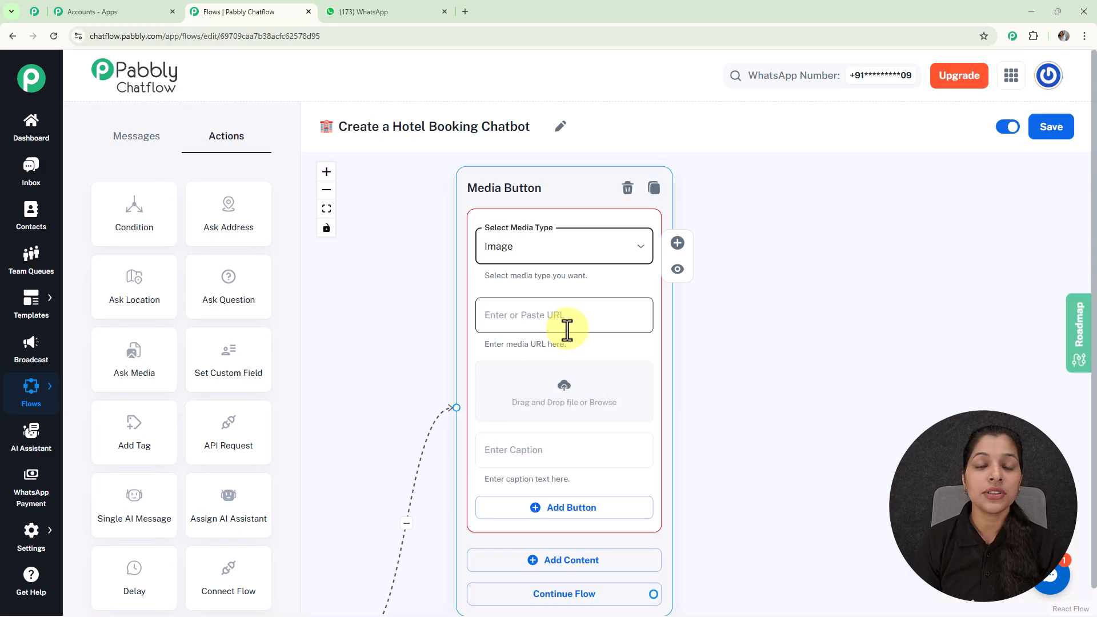
{"action": "left_click", "coordinate": [565, 393]}
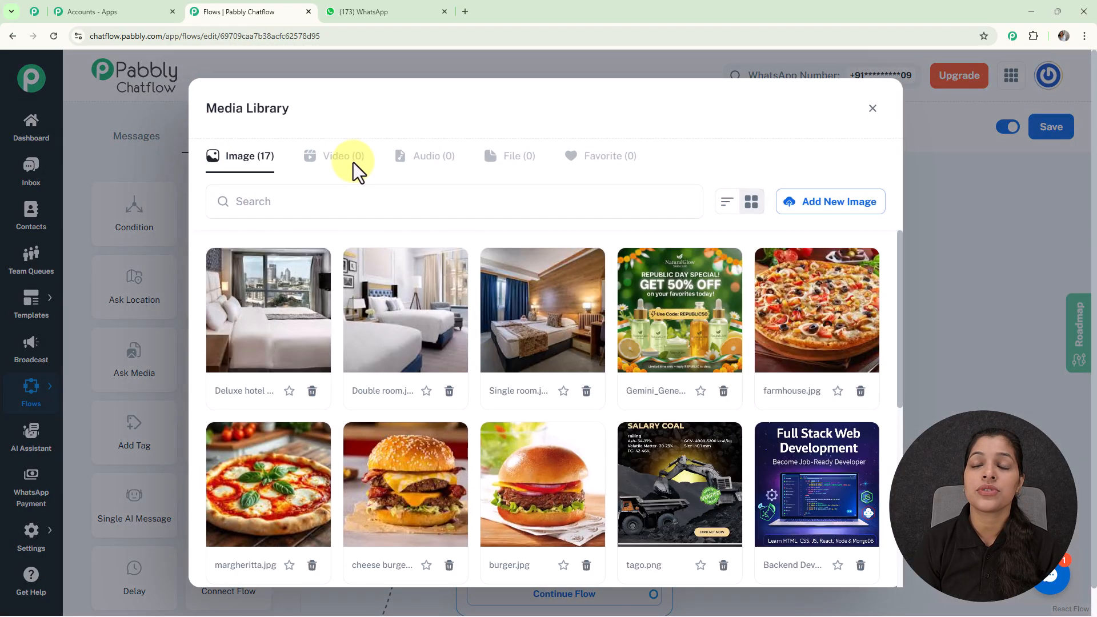
Pick the Single room image from the media library and insert it into the media node
{"action": "scroll", "coordinate": [444, 363], "scroll_direction": "down", "scroll_amount": 5}
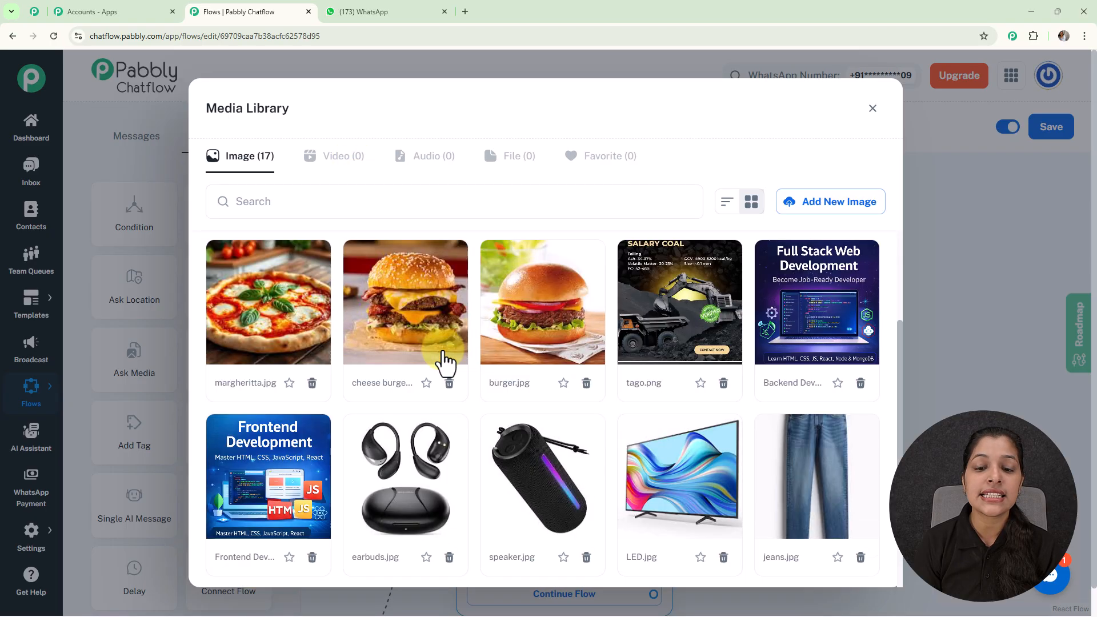
{"action": "scroll", "coordinate": [444, 363], "scroll_direction": "up", "scroll_amount": 5}
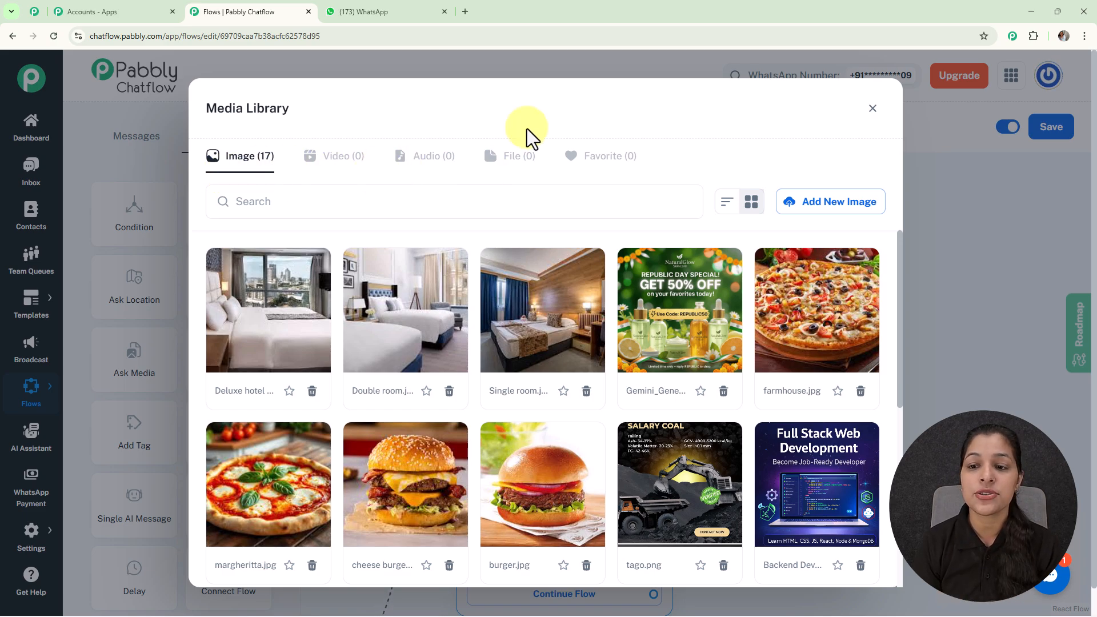
{"action": "left_click", "coordinate": [869, 201]}
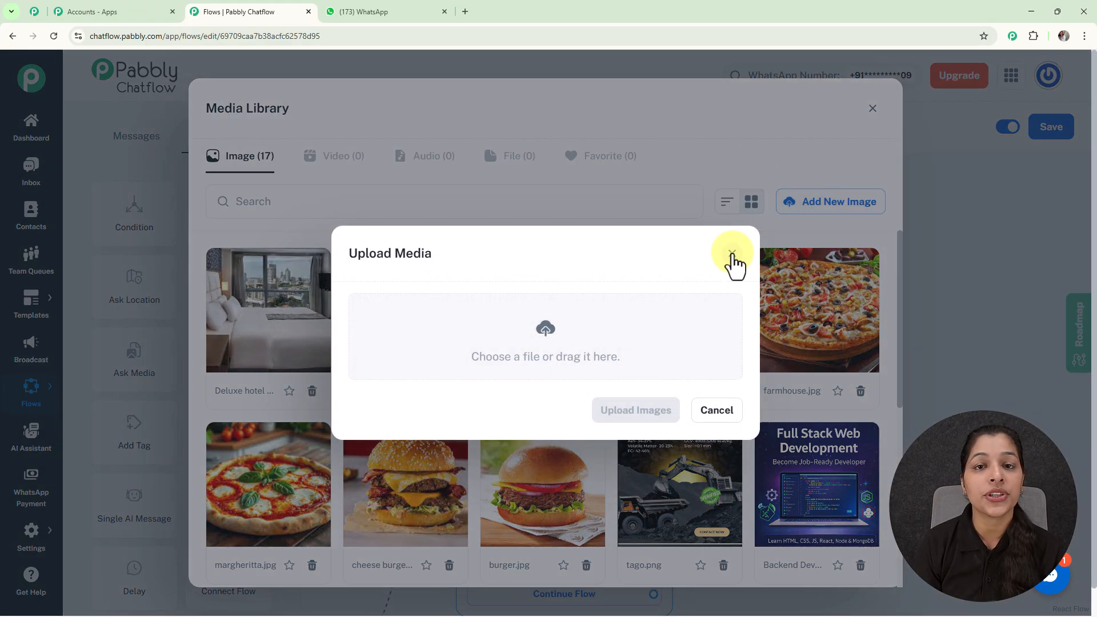
{"action": "left_click", "coordinate": [732, 253]}
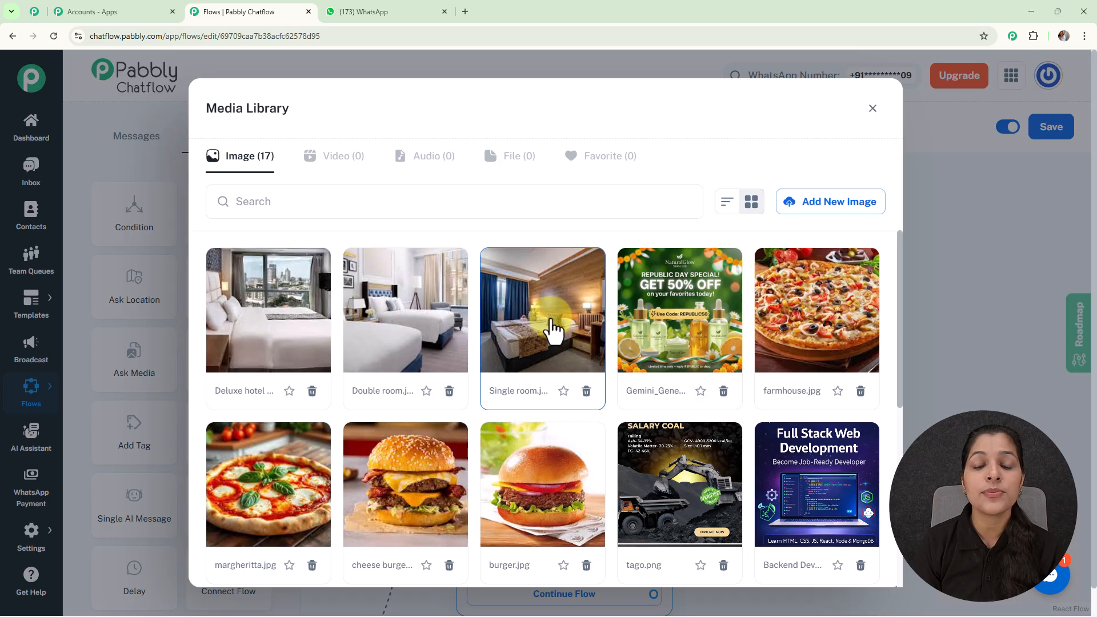
{"action": "left_click", "coordinate": [551, 330]}
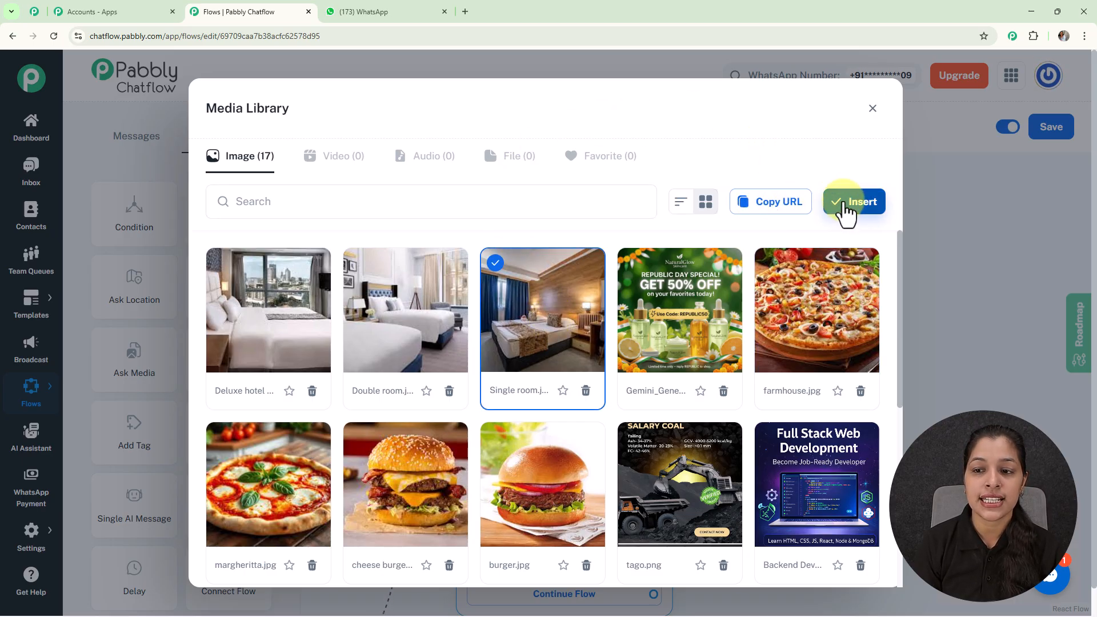
{"action": "left_click", "coordinate": [845, 208]}
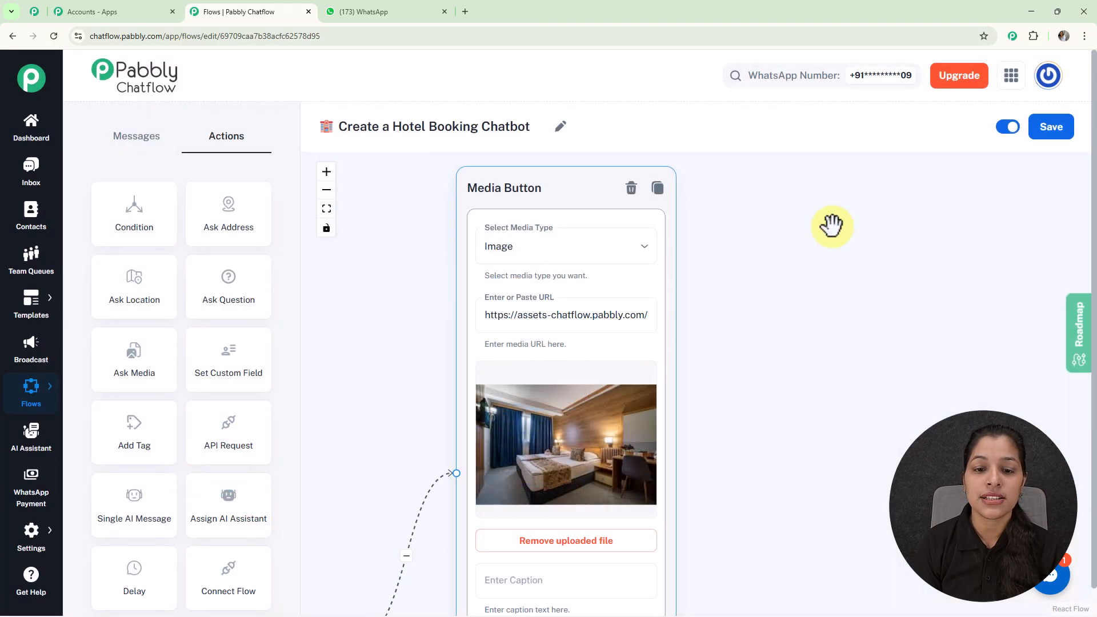
Add a text-button content block below the image and paste the Single Room description ending with Price: ₹2000 / night
{"action": "scroll", "coordinate": [641, 237], "scroll_direction": "down", "scroll_amount": 2}
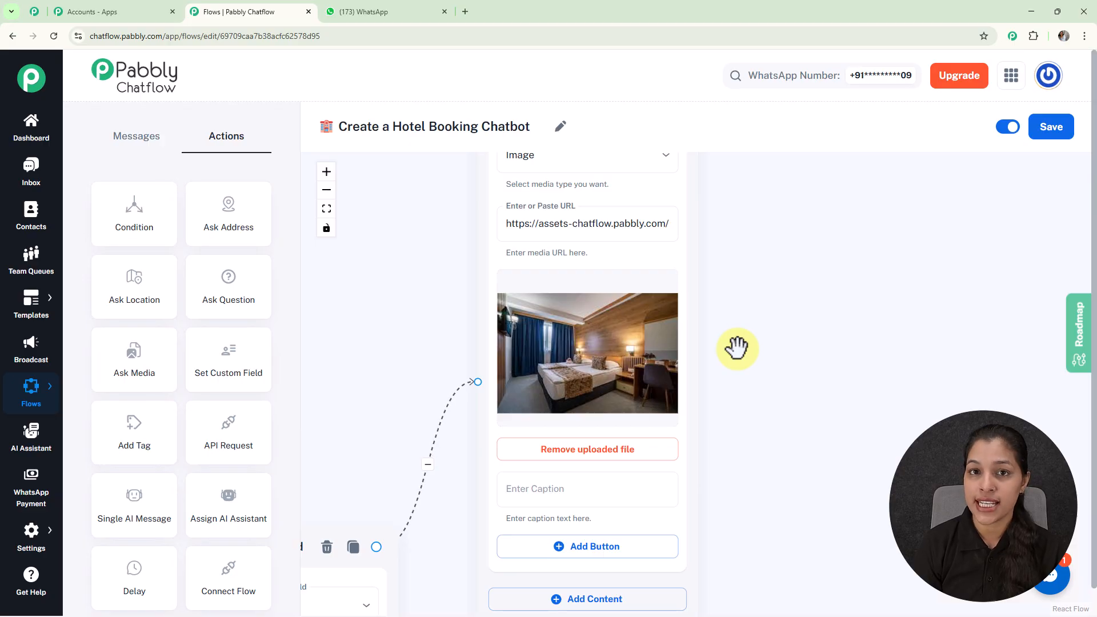
{"action": "scroll", "coordinate": [737, 348], "scroll_direction": "down", "scroll_amount": 3}
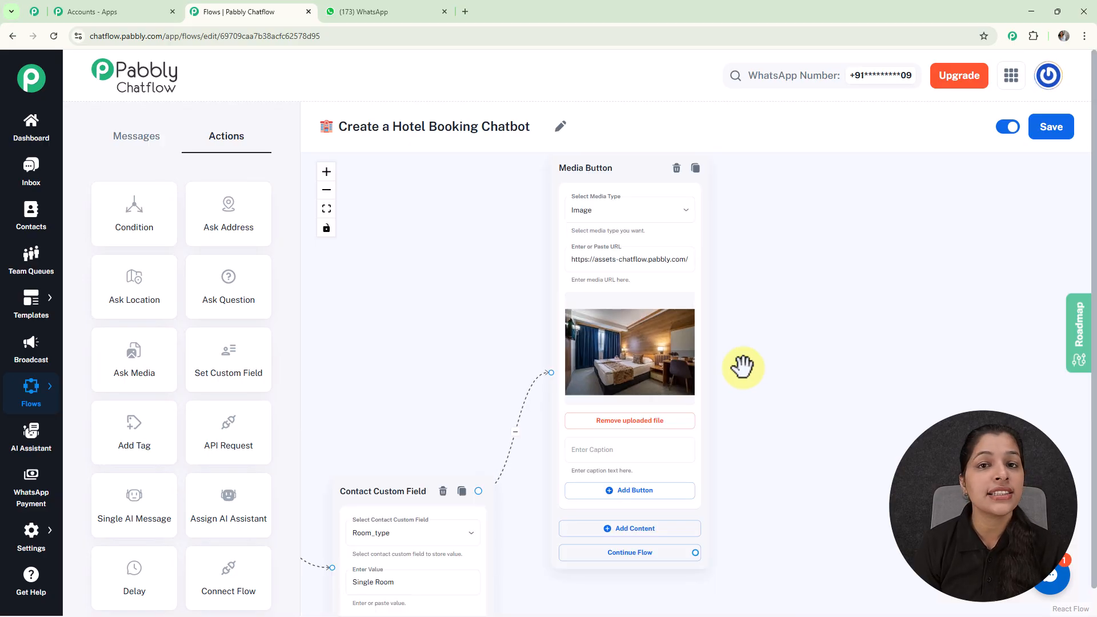
{"action": "scroll", "coordinate": [743, 367], "scroll_direction": "up", "scroll_amount": 1}
{"action": "left_click_drag", "start_coordinate": [741, 408], "coordinate": [719, 272]}
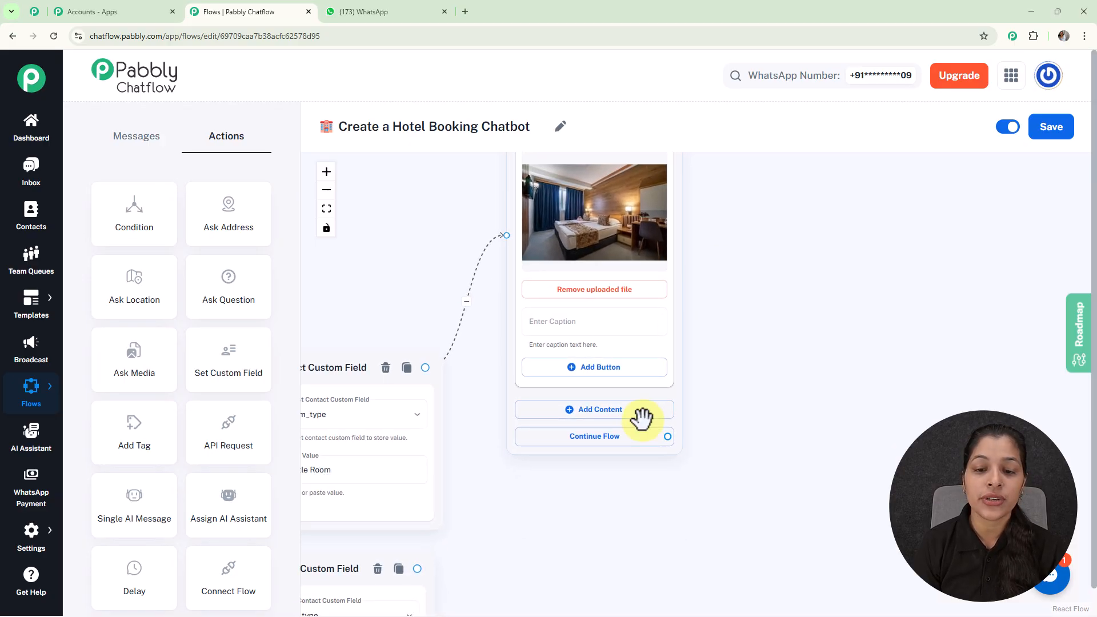
{"action": "left_click", "coordinate": [640, 414]}
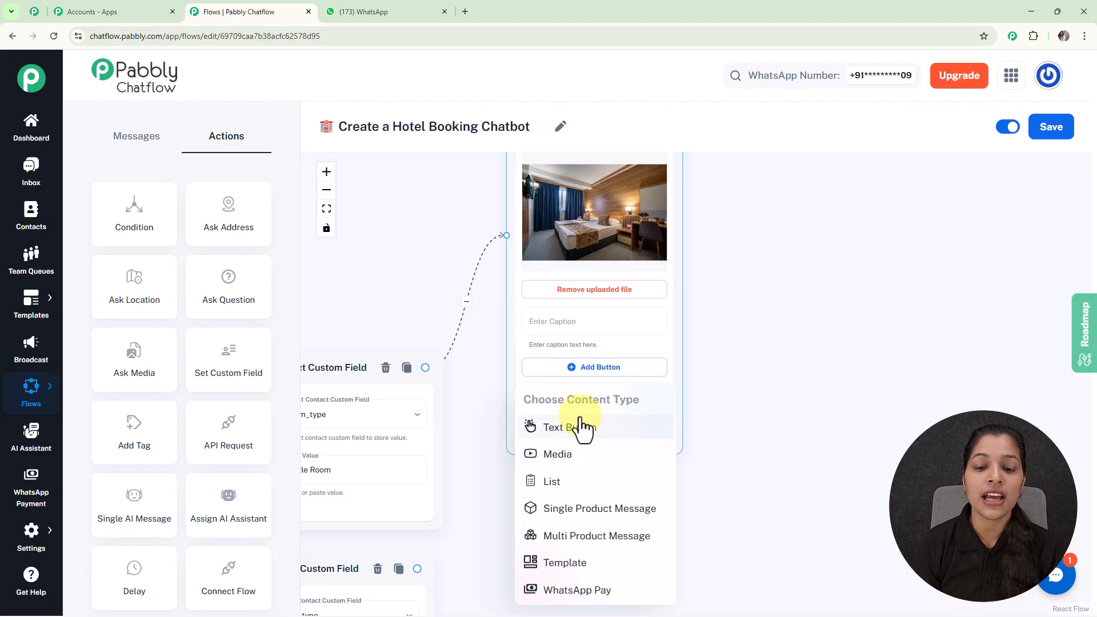
{"action": "left_click", "coordinate": [581, 439]}
{"action": "left_click_drag", "start_coordinate": [757, 436], "coordinate": [757, 348]}
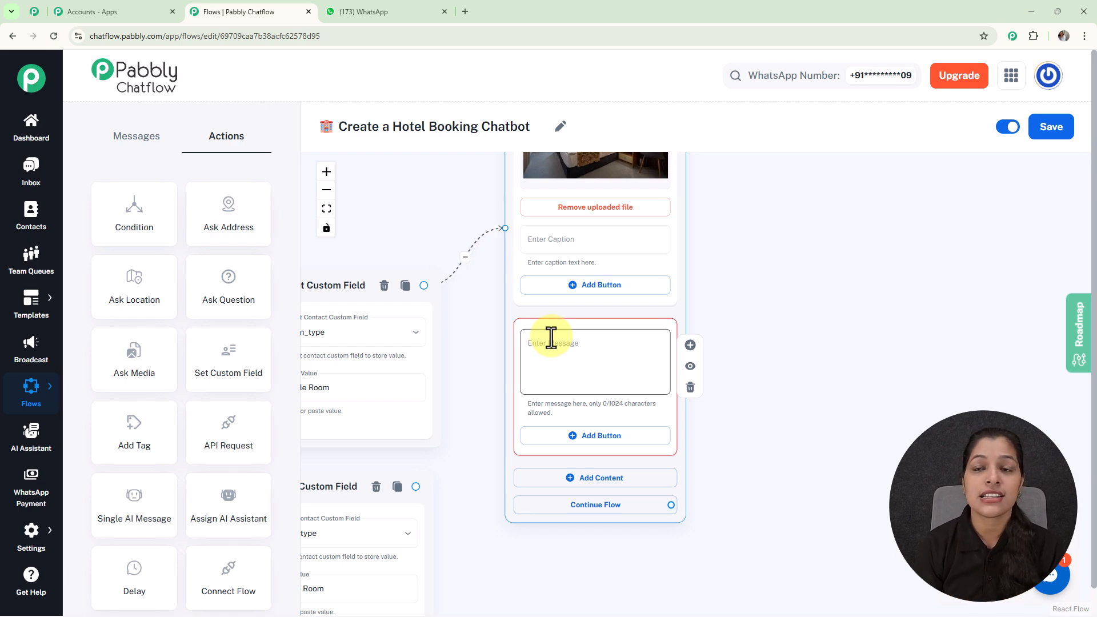
{"action": "key", "text": "ctrl+v"}
Add a Quick Reply button named ✅ Book Single Room to the text block
{"action": "scroll", "coordinate": [580, 346], "scroll_direction": "up", "scroll_amount": 2}
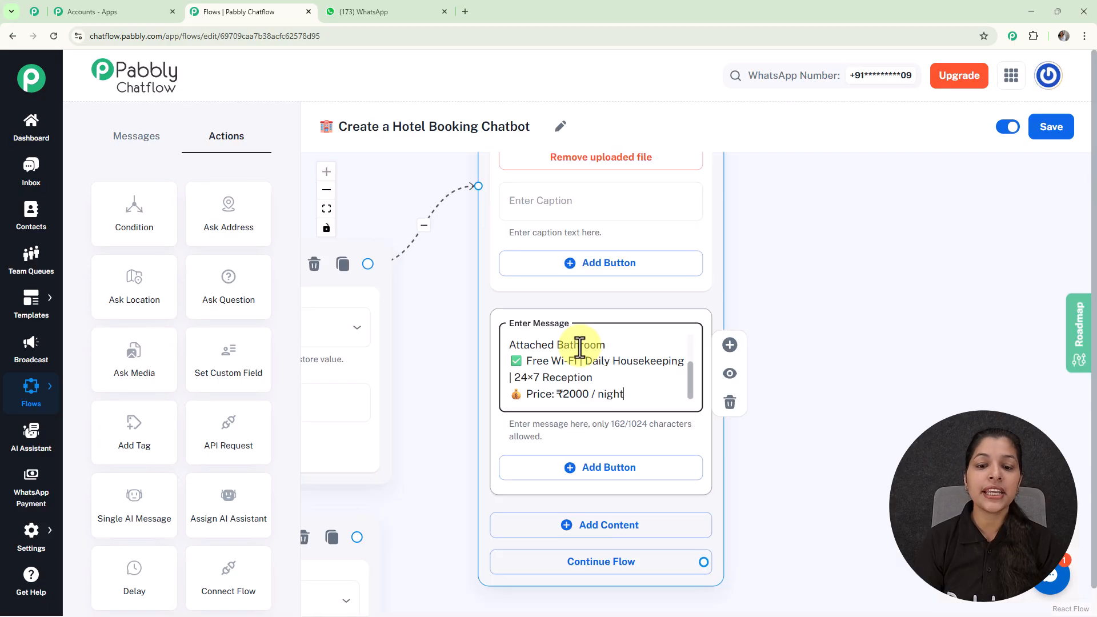
{"action": "scroll", "coordinate": [580, 346], "scroll_direction": "down", "scroll_amount": 2}
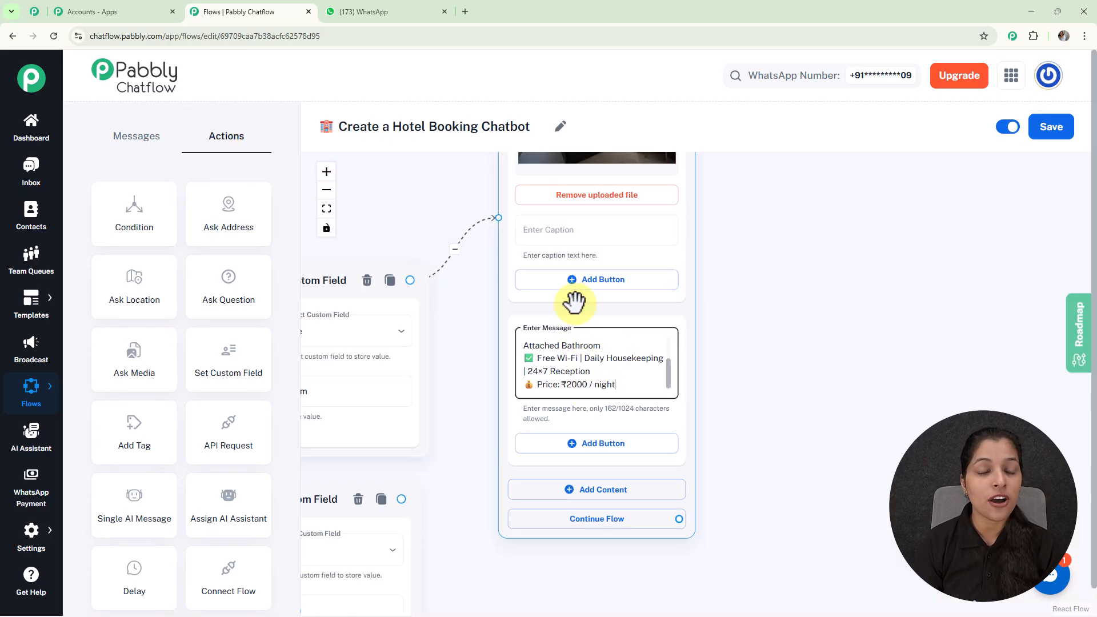
{"action": "left_click", "coordinate": [594, 444]}
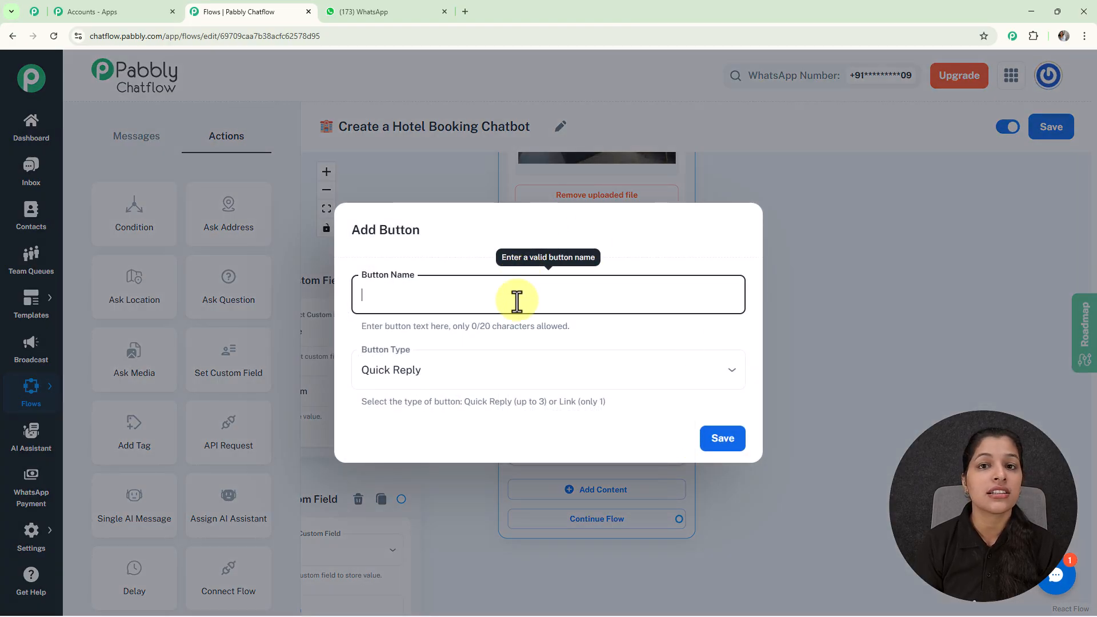
{"action": "type", "text": "✅ Book Single Room"}
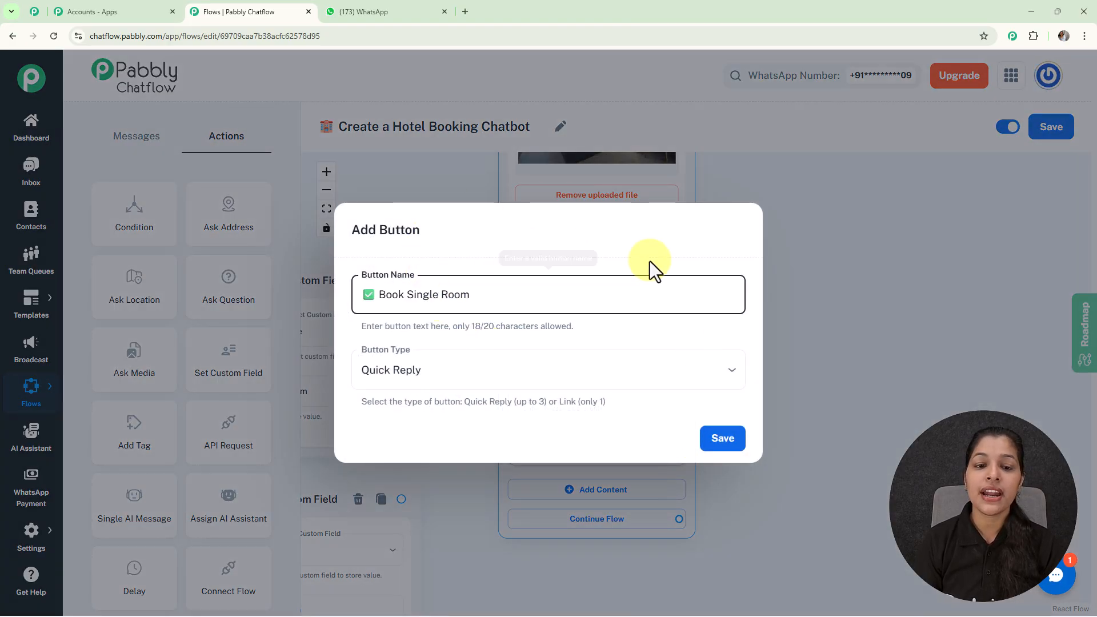
{"action": "left_click", "coordinate": [712, 449]}
Pan across the canvas to review the room custom field and media nodes of the flow
{"action": "scroll", "coordinate": [709, 441], "scroll_direction": "down", "scroll_amount": 5}
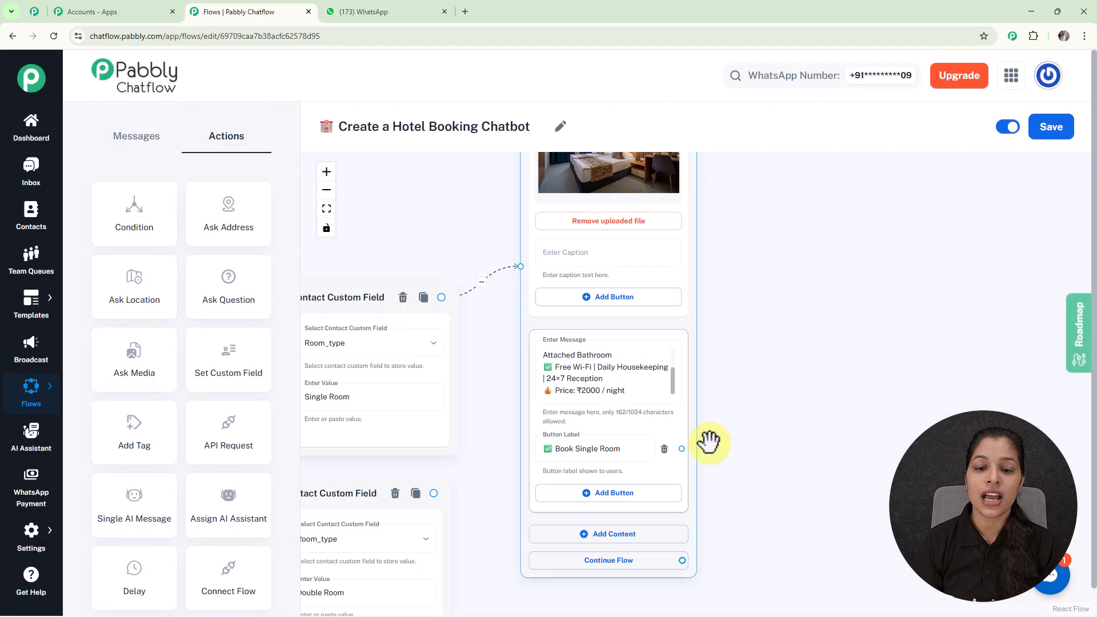
{"action": "left_click_drag", "start_coordinate": [791, 452], "coordinate": [815, 349]}
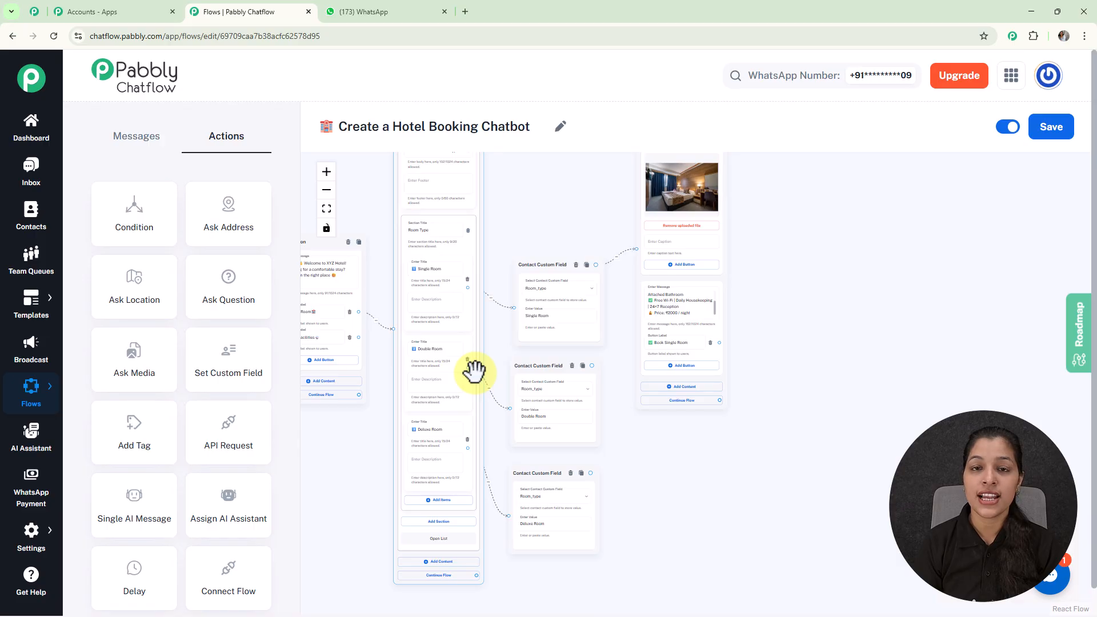
{"action": "scroll", "coordinate": [743, 333], "scroll_direction": "up", "scroll_amount": 4}
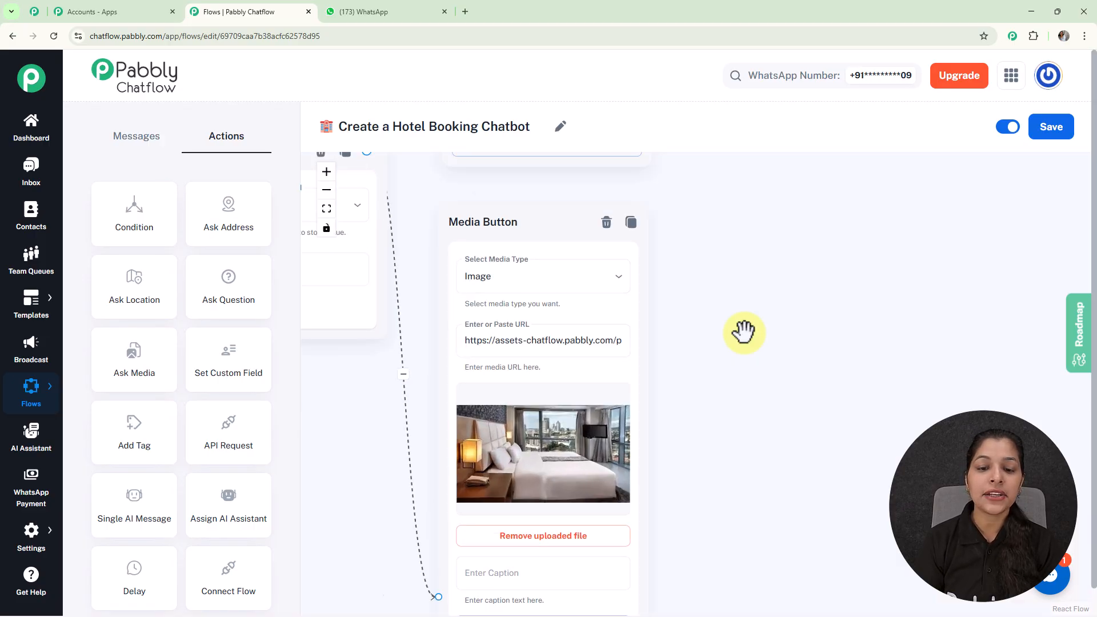
{"action": "scroll", "coordinate": [720, 272], "scroll_direction": "down", "scroll_amount": 5}
{"action": "left_click_drag", "start_coordinate": [705, 226], "coordinate": [670, 444]}
{"action": "scroll", "coordinate": [664, 277], "scroll_direction": "up", "scroll_amount": 2}
{"action": "left_click_drag", "start_coordinate": [688, 218], "coordinate": [692, 444]}
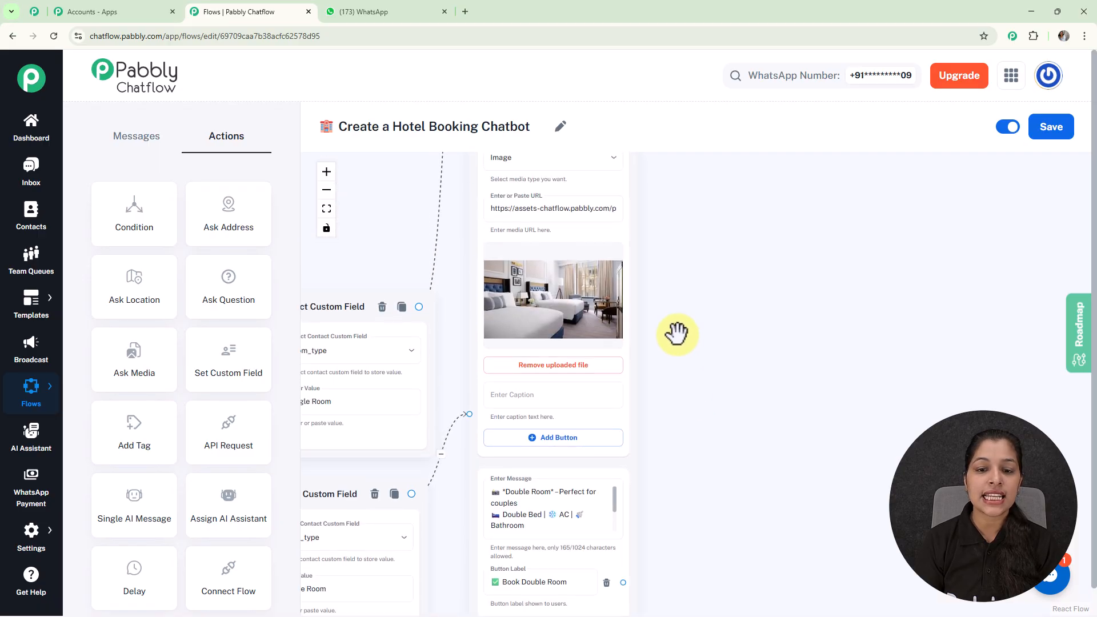
{"action": "scroll", "coordinate": [676, 333], "scroll_direction": "up", "scroll_amount": 3}
{"action": "scroll", "coordinate": [677, 425], "scroll_direction": "down", "scroll_amount": 6}
{"action": "scroll", "coordinate": [677, 426], "scroll_direction": "down", "scroll_amount": 4}
{"action": "scroll", "coordinate": [644, 325], "scroll_direction": "up", "scroll_amount": 1}
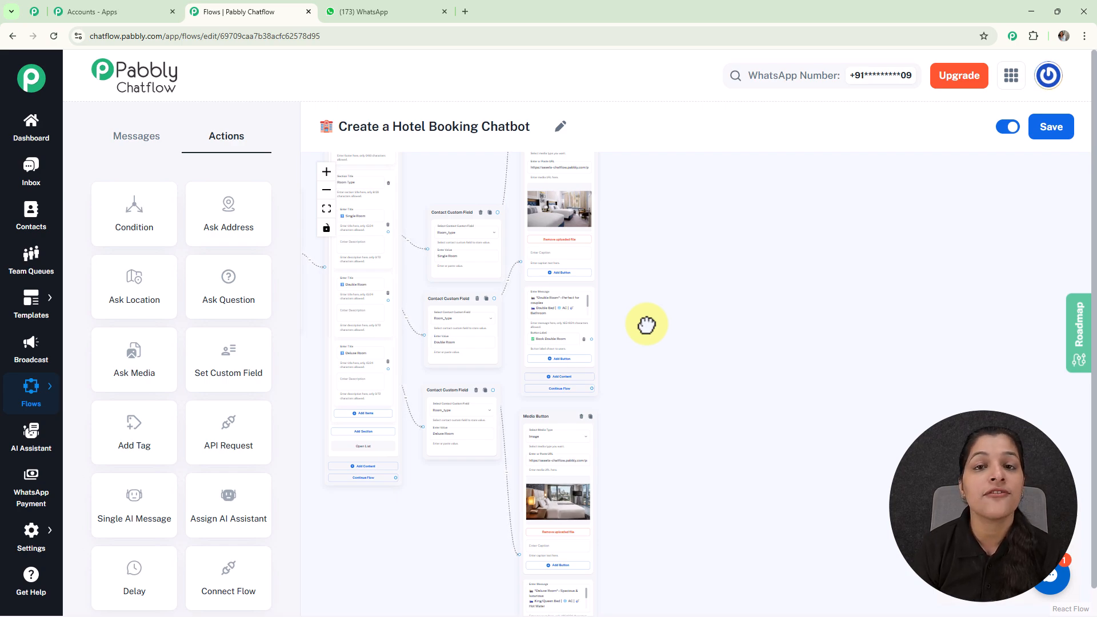
{"action": "scroll", "coordinate": [645, 324], "scroll_direction": "down", "scroll_amount": 4}
{"action": "scroll", "coordinate": [644, 331], "scroll_direction": "up", "scroll_amount": 2}
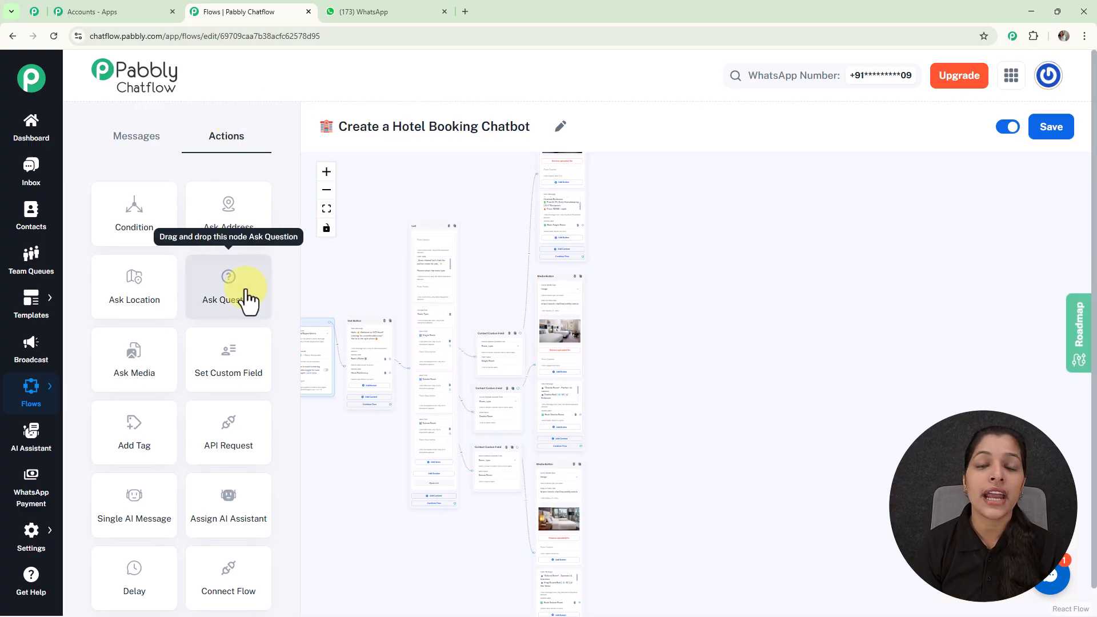
Add an Ask Question node and connect the Book Single Room button to it
{"action": "left_click_drag", "start_coordinate": [249, 298], "coordinate": [655, 339]}
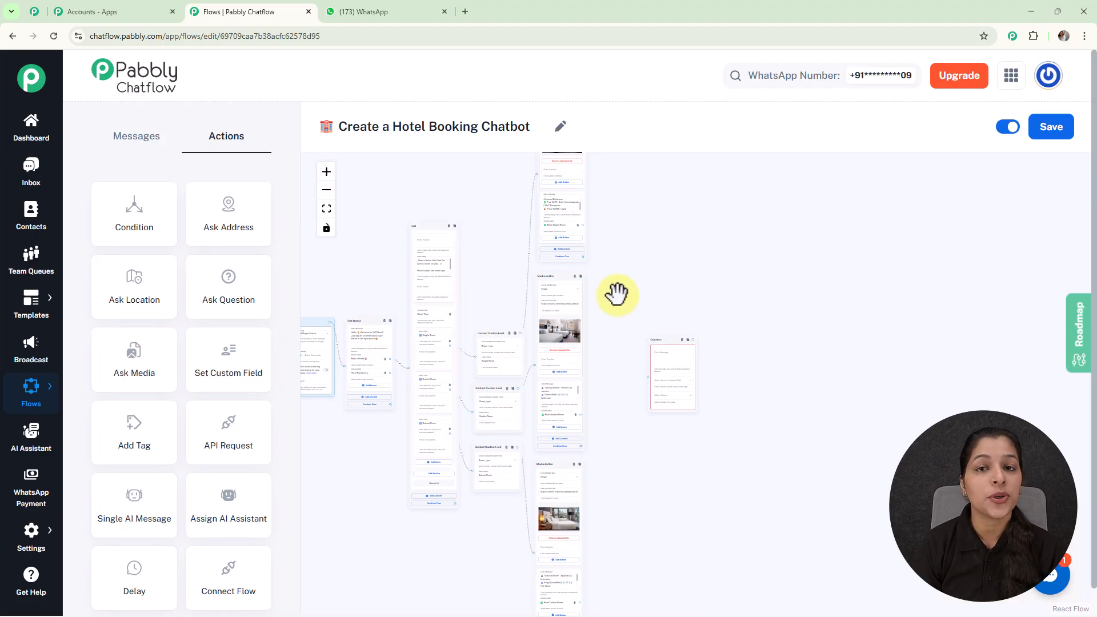
{"action": "scroll", "coordinate": [589, 234], "scroll_direction": "up", "scroll_amount": 5}
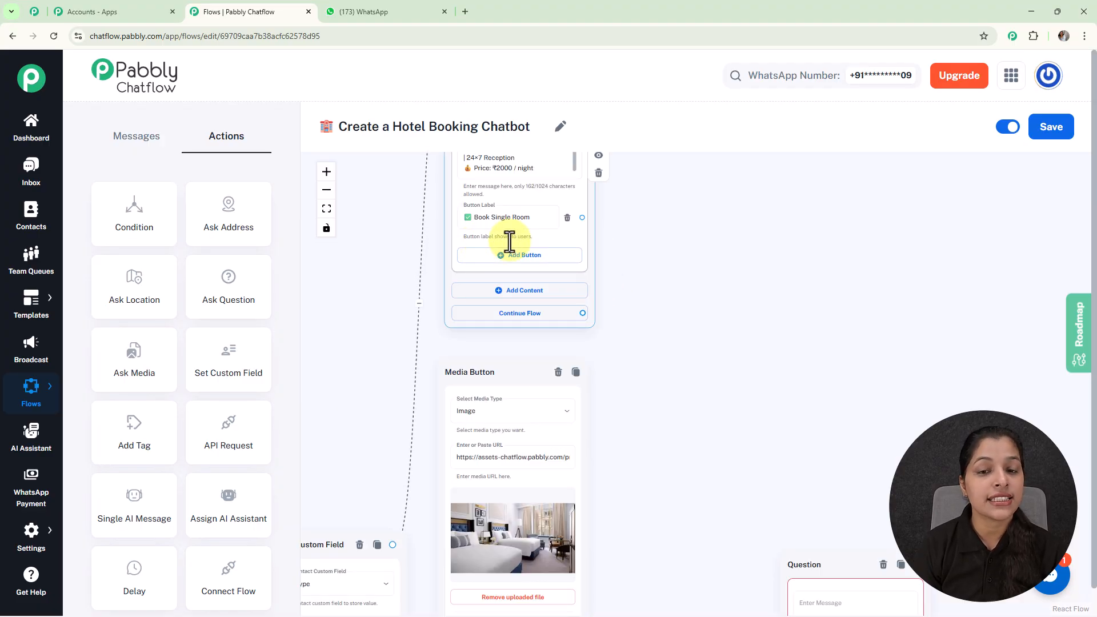
{"action": "left_click_drag", "start_coordinate": [581, 218], "coordinate": [781, 440]}
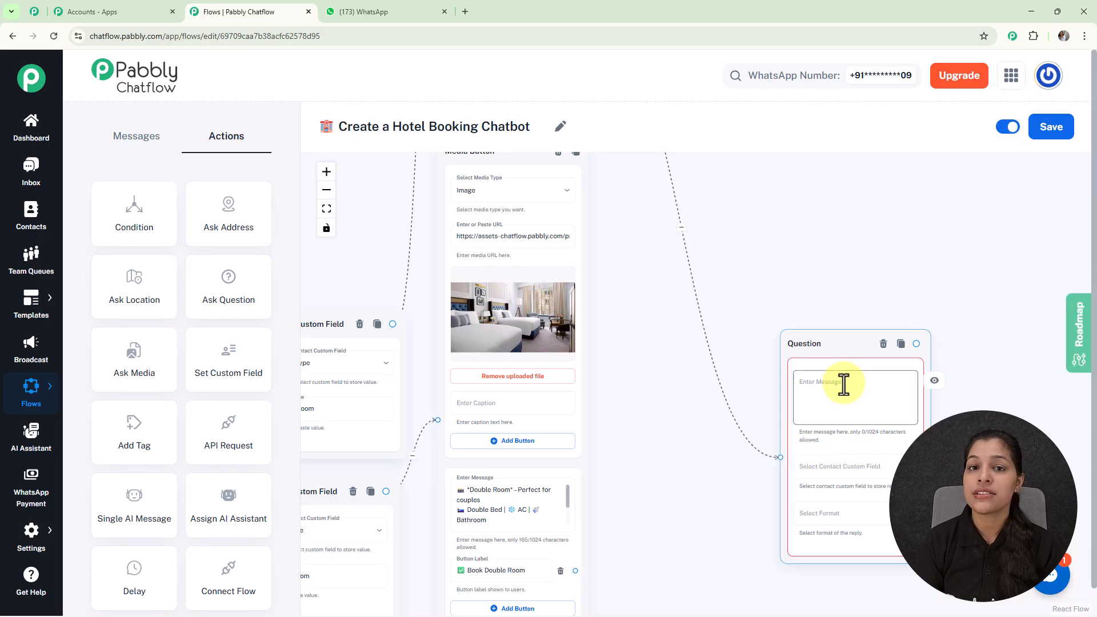
Paste the question message "Great choice 🤩 Please share your check-in date." into the Question node
{"action": "left_click", "coordinate": [903, 406]}
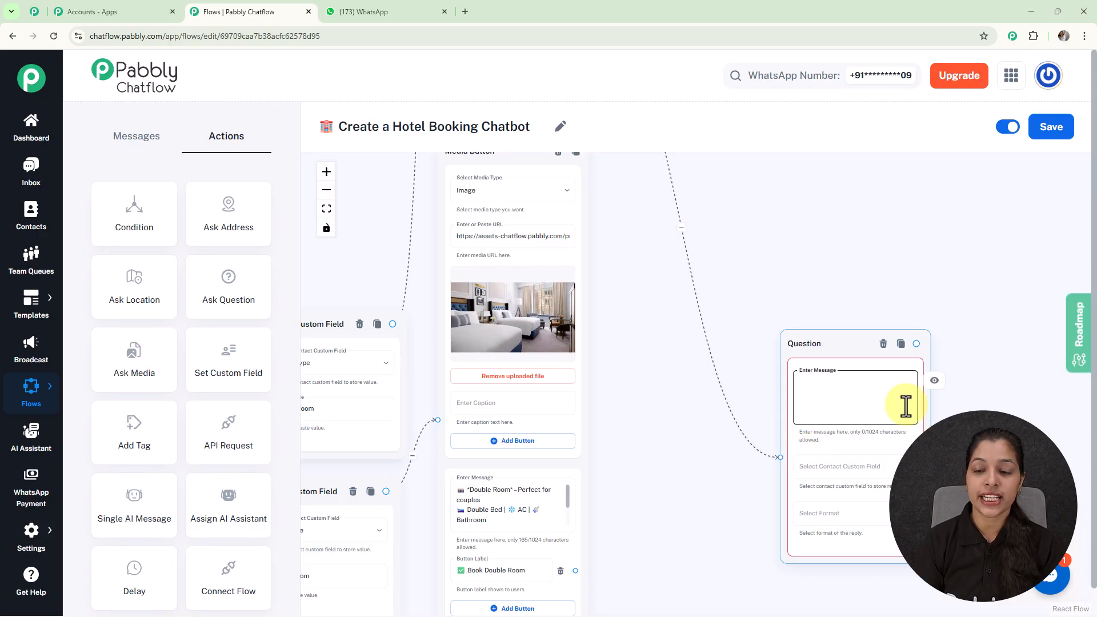
{"action": "type", "text": "Great choice 😊  Please share your check-in date."}
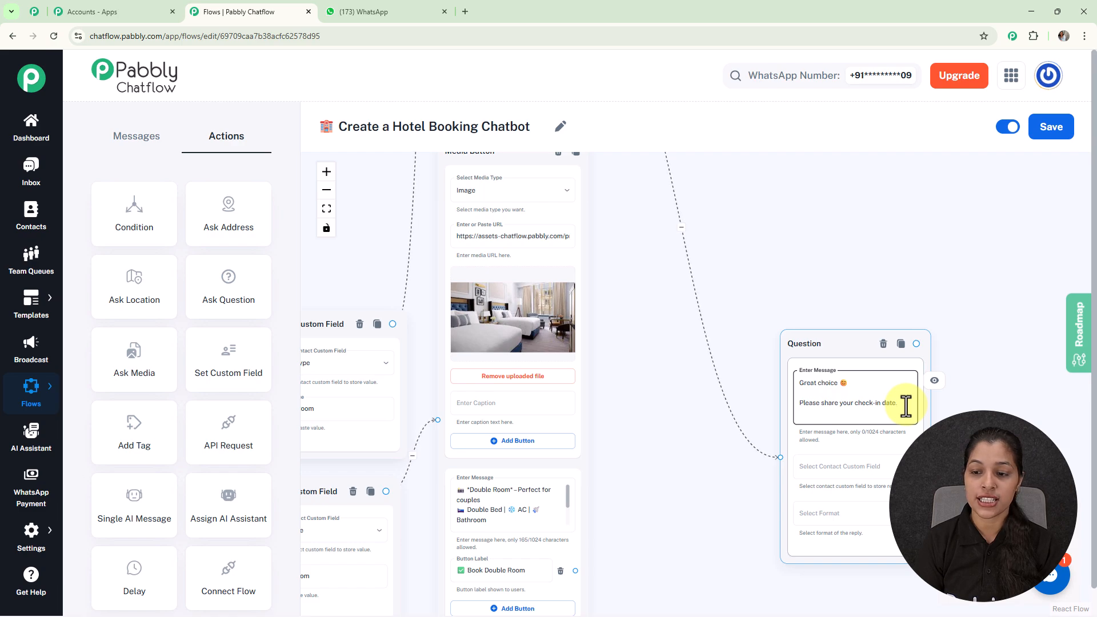
{"action": "scroll", "coordinate": [906, 407], "scroll_direction": "up", "scroll_amount": 3}
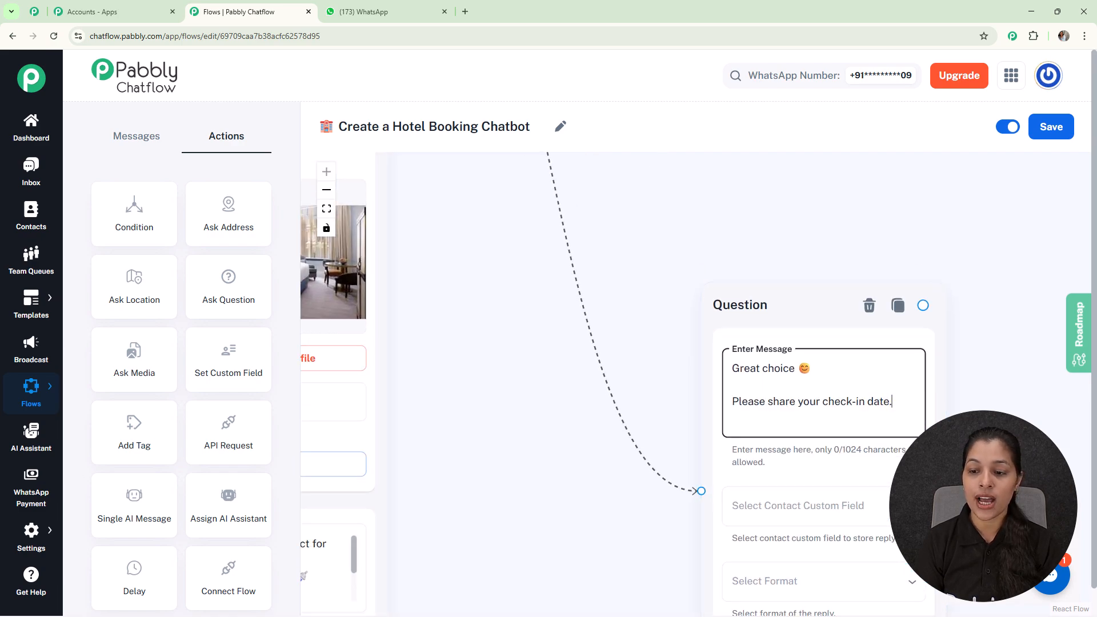
{"action": "left_click_drag", "start_coordinate": [978, 503], "coordinate": [790, 299]}
Store the reply in the CheckIn custom field and set the reply format to Date
{"action": "left_click", "coordinate": [639, 303]}
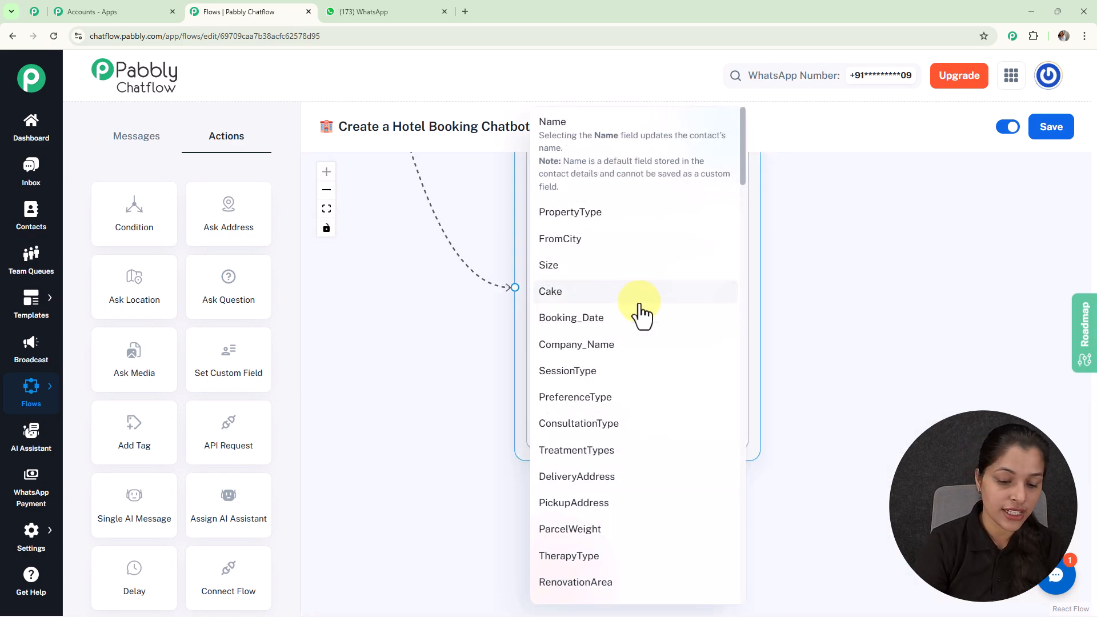
{"action": "scroll", "coordinate": [640, 311], "scroll_direction": "down", "scroll_amount": 5}
{"action": "left_click", "coordinate": [592, 489]}
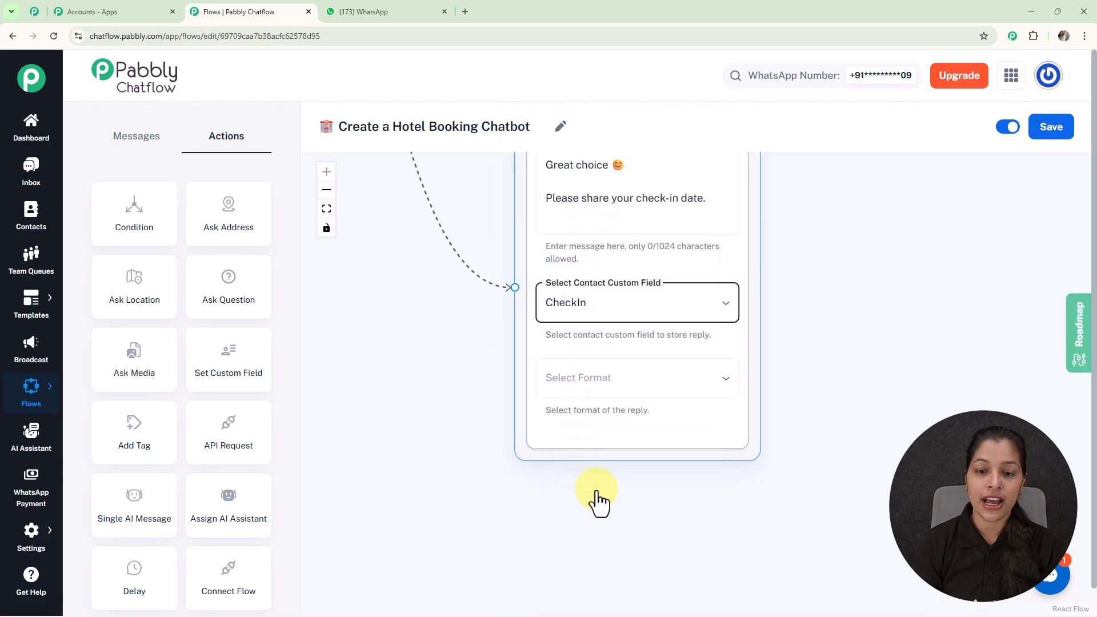
{"action": "left_click", "coordinate": [571, 380]}
{"action": "left_click", "coordinate": [566, 503]}
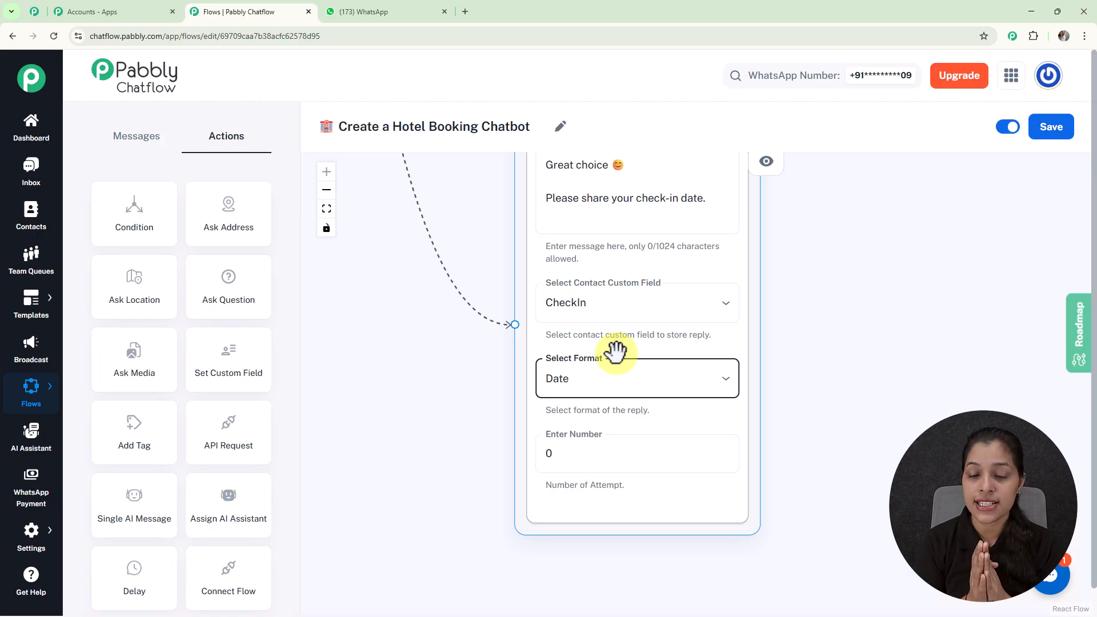
Set the number of attempts to 1
{"action": "left_click", "coordinate": [606, 454]}
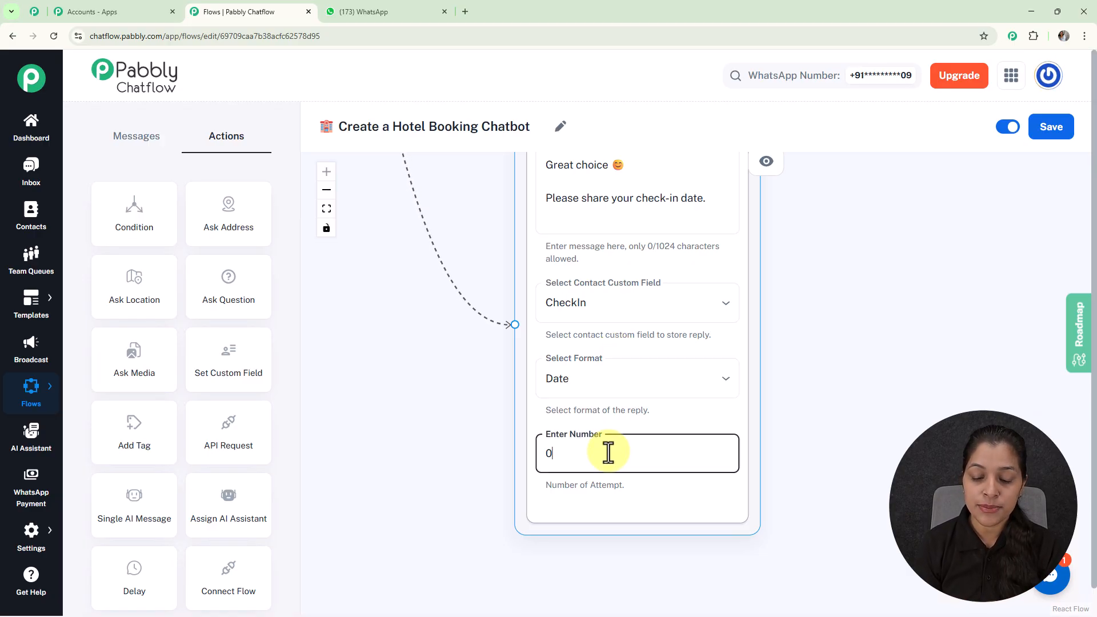
{"action": "key", "text": "BackSpace"}
{"action": "type", "text": "1"}
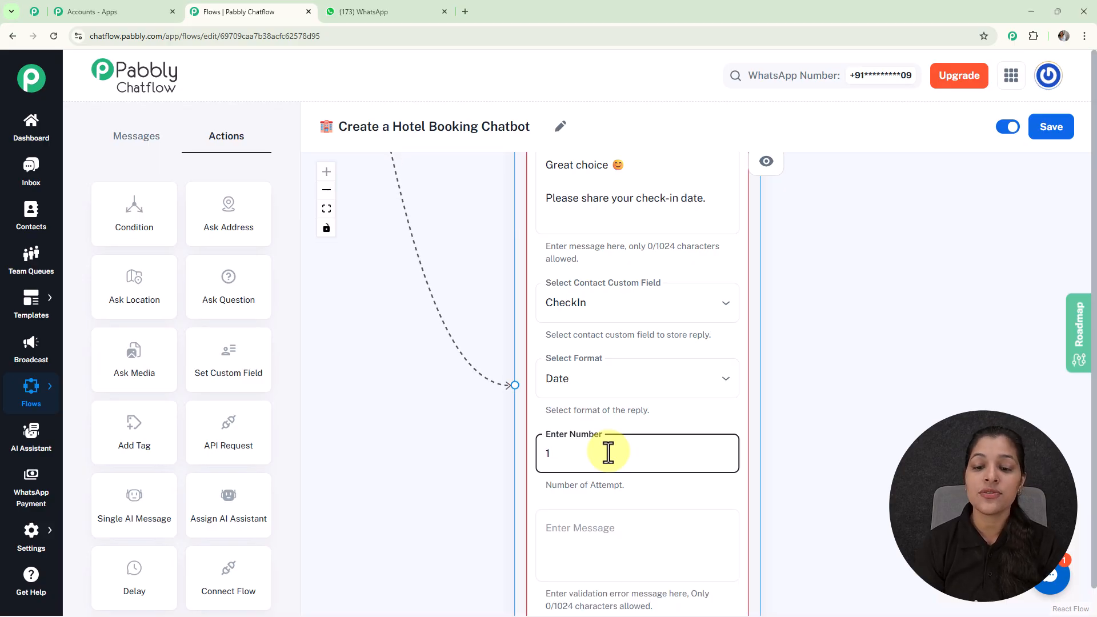
Enter the validation error message "Please enter a valid Date in format - DD-MM-YYYY" for the check-in question
{"action": "scroll", "coordinate": [608, 453], "scroll_direction": "down", "scroll_amount": 3}
{"action": "left_click_drag", "start_coordinate": [774, 451], "coordinate": [736, 358]}
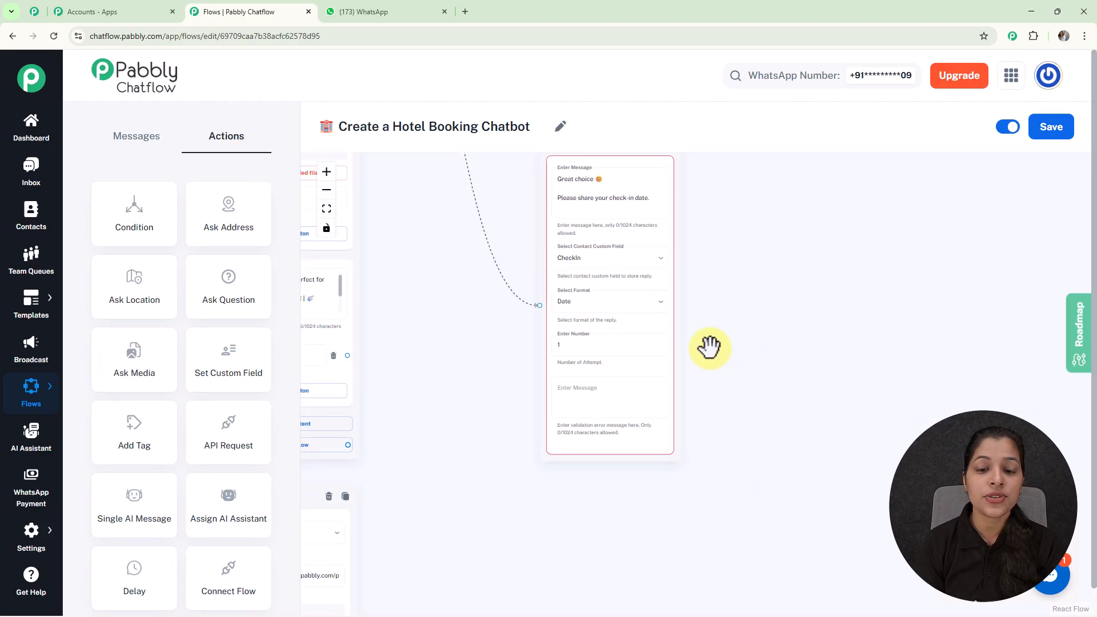
{"action": "scroll", "coordinate": [588, 372], "scroll_direction": "up", "scroll_amount": 3}
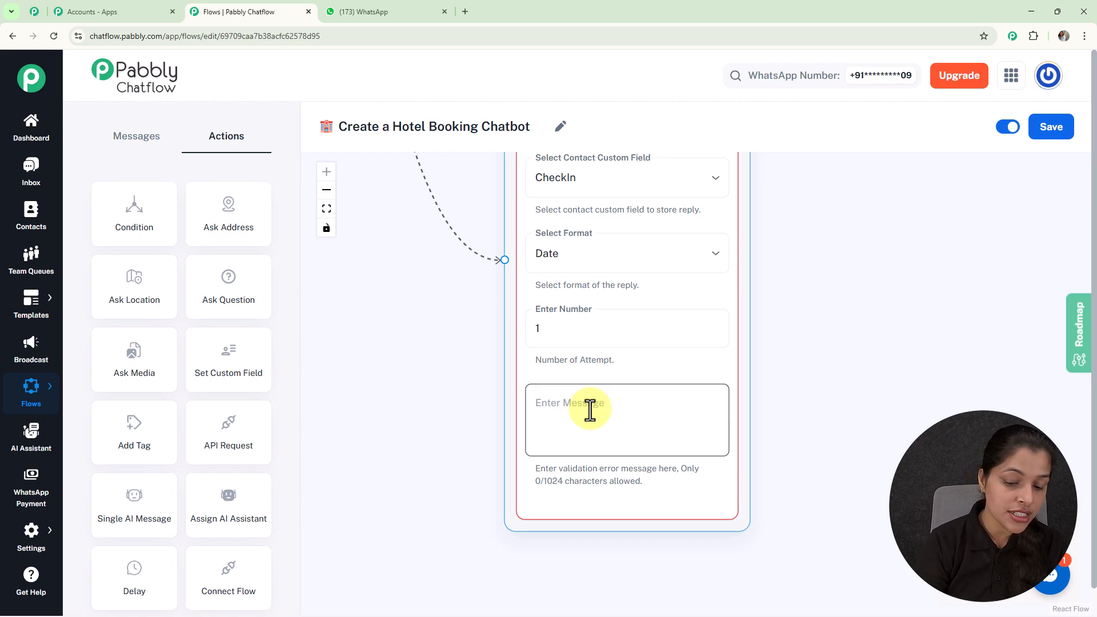
{"action": "left_click", "coordinate": [590, 409]}
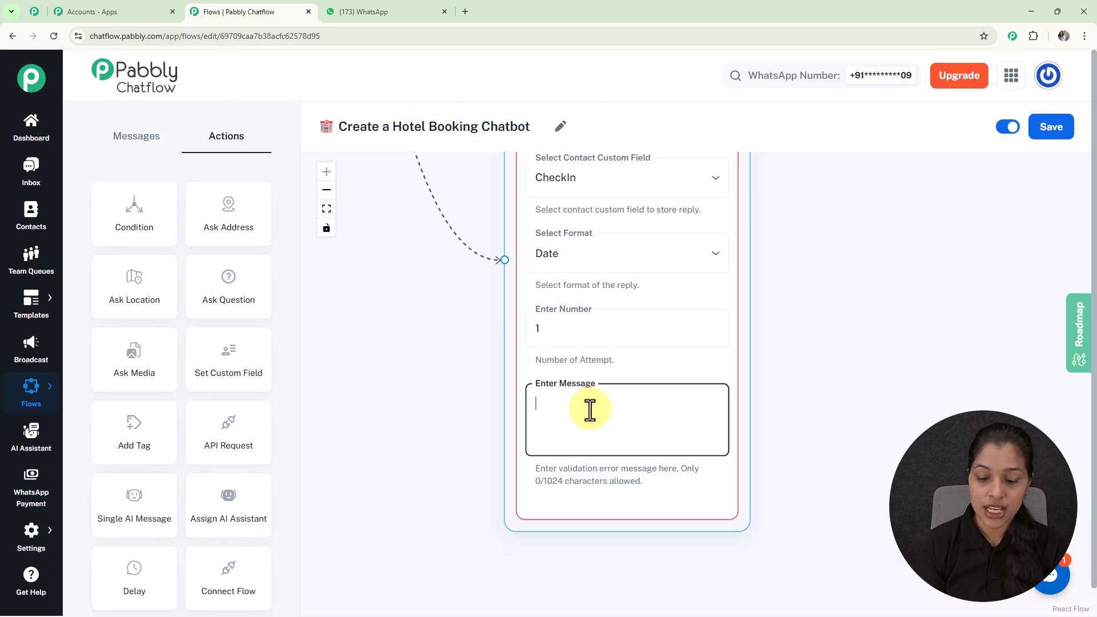
{"action": "type", "text": "Plea"}
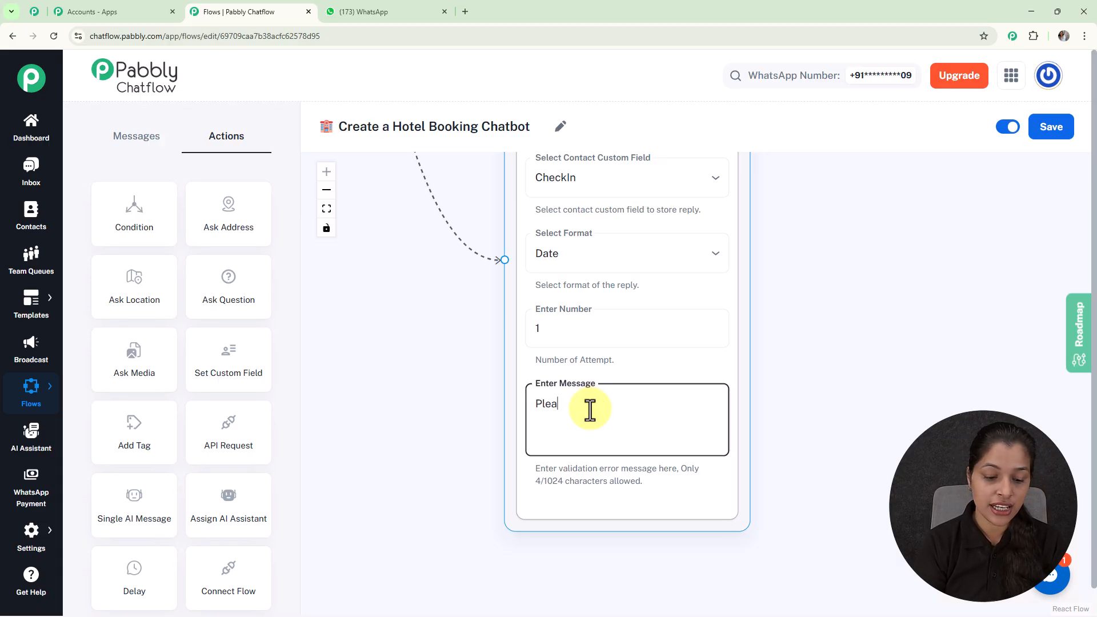
{"action": "type", "text": "se enter a valid Date in format - DD-MM-YYYY"}
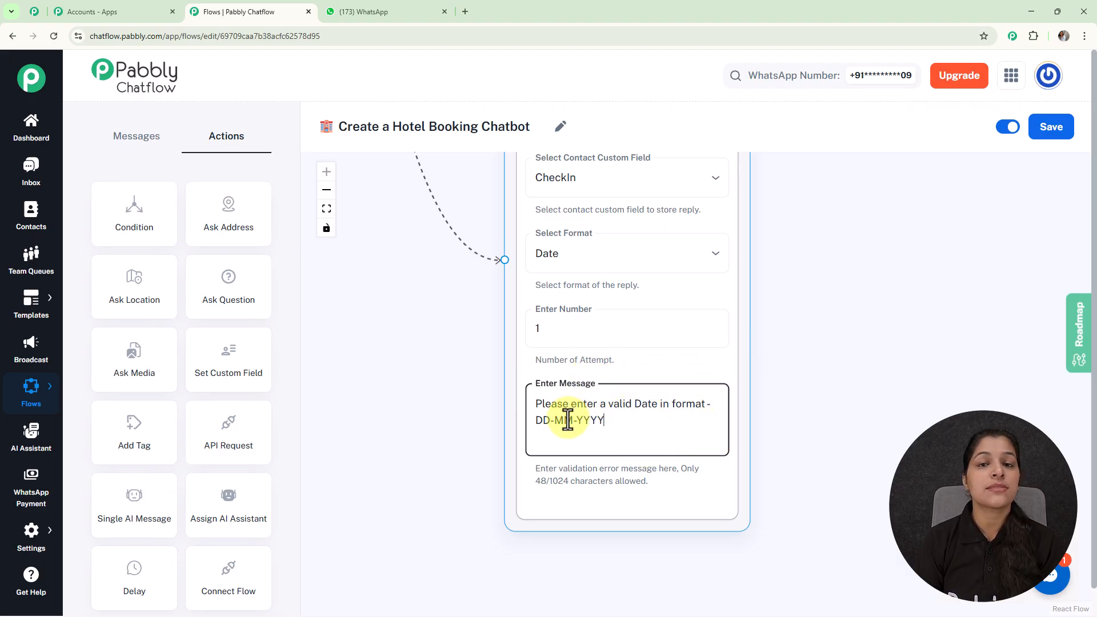
Connect the check-in question to the check-out question, and the check-out question to the guest count question
{"action": "scroll", "coordinate": [600, 350], "scroll_direction": "down", "scroll_amount": 5}
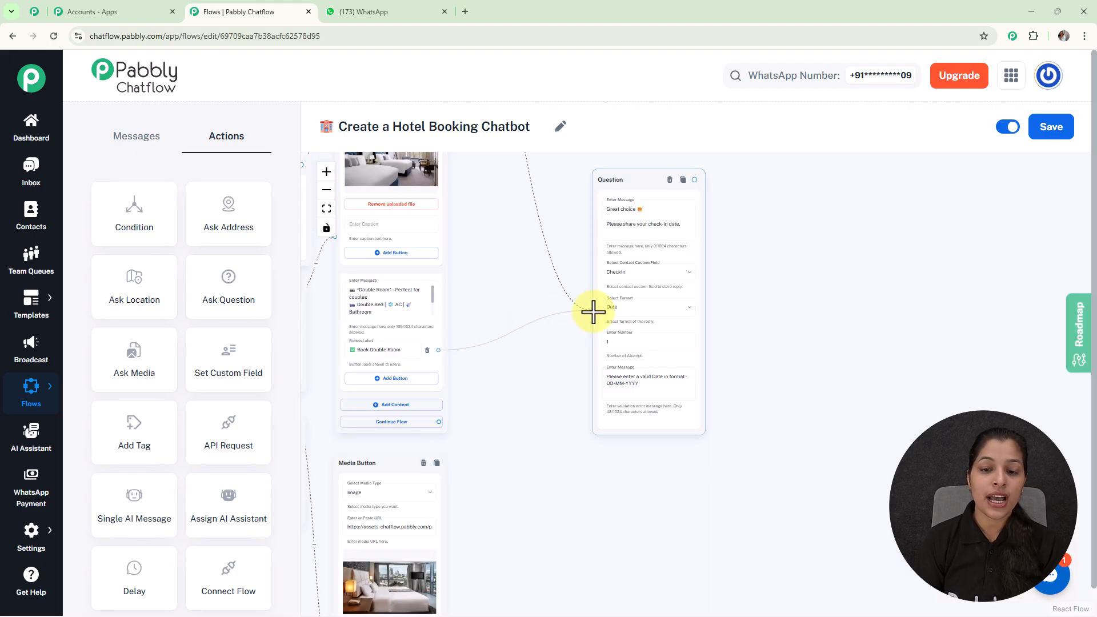
{"action": "scroll", "coordinate": [520, 486], "scroll_direction": "down", "scroll_amount": 5}
{"action": "scroll", "coordinate": [472, 491], "scroll_direction": "up", "scroll_amount": 8}
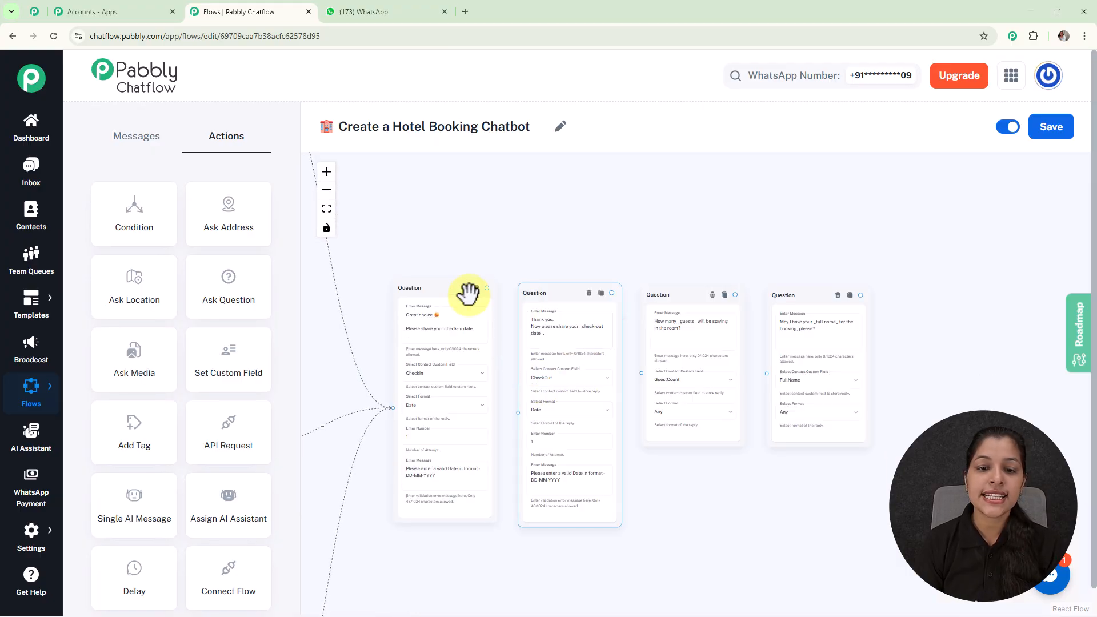
{"action": "scroll", "coordinate": [482, 294], "scroll_direction": "up", "scroll_amount": 3}
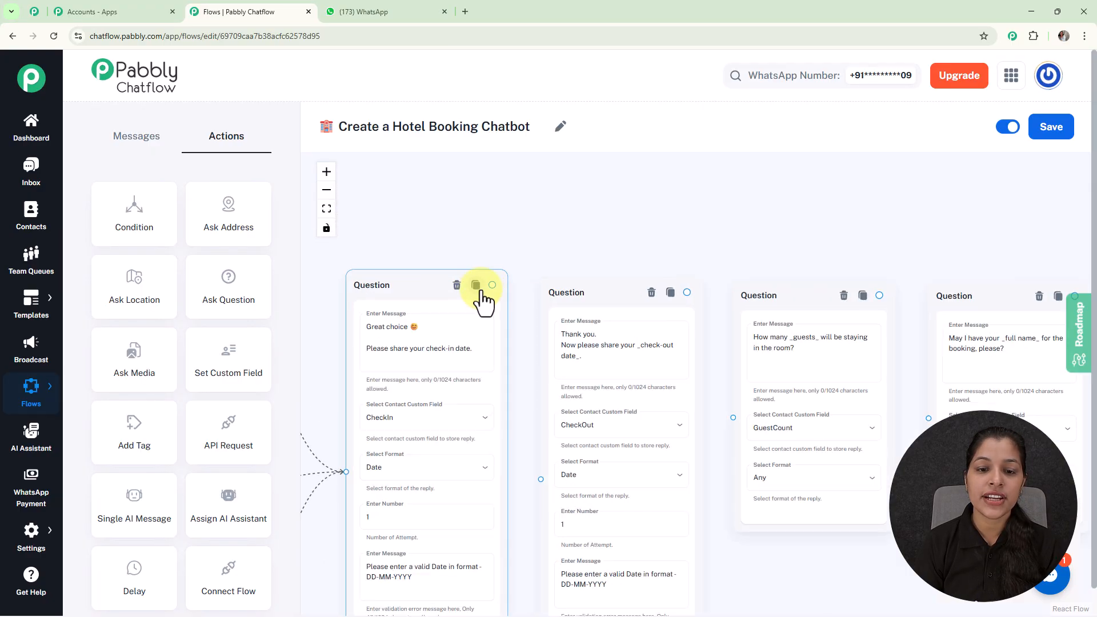
{"action": "left_click_drag", "start_coordinate": [492, 285], "coordinate": [540, 479]}
{"action": "left_click_drag", "start_coordinate": [688, 292], "coordinate": [733, 418]}
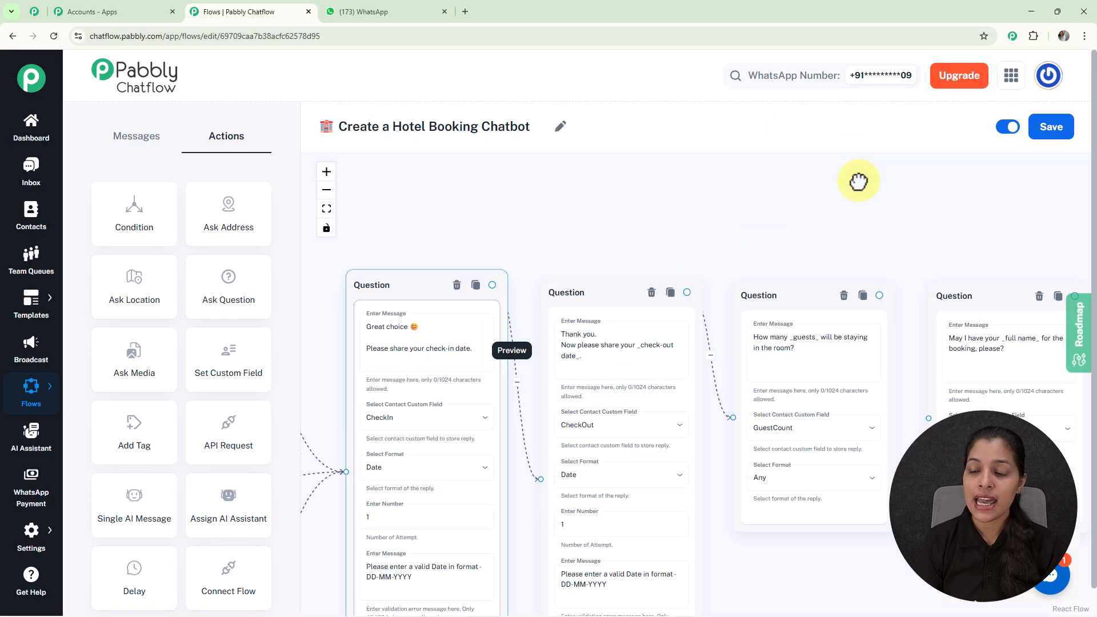
Connect the guest count question to the full name question, and the full name question to the booking confirmation Text Button
{"action": "left_click_drag", "start_coordinate": [871, 181], "coordinate": [595, 164]}
{"action": "left_click_drag", "start_coordinate": [579, 279], "coordinate": [631, 397]}
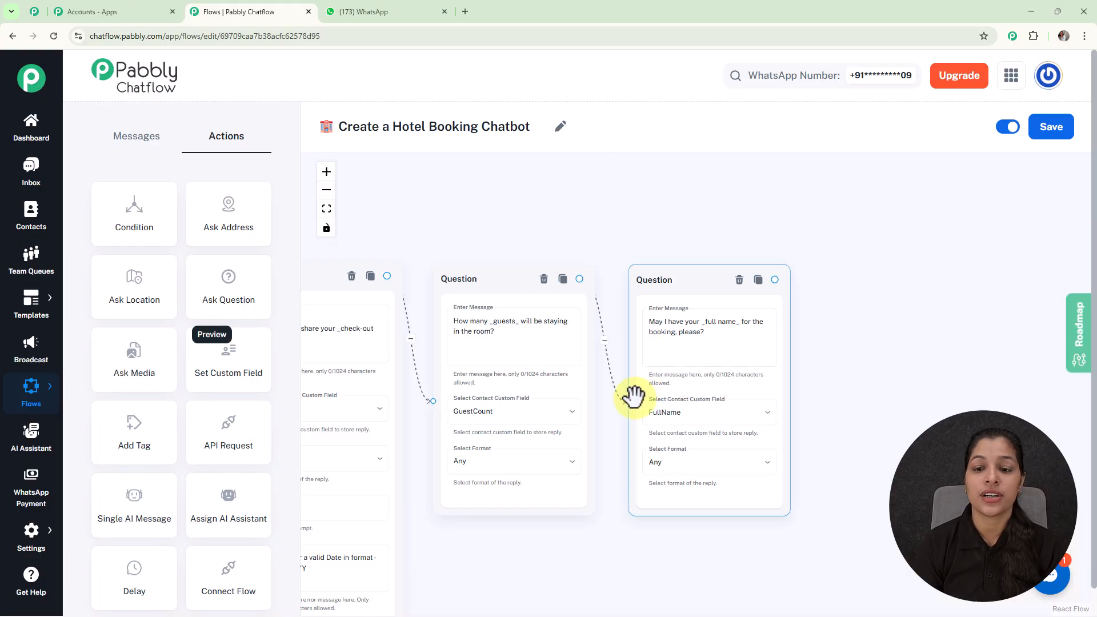
{"action": "scroll", "coordinate": [633, 396], "scroll_direction": "down", "scroll_amount": 3}
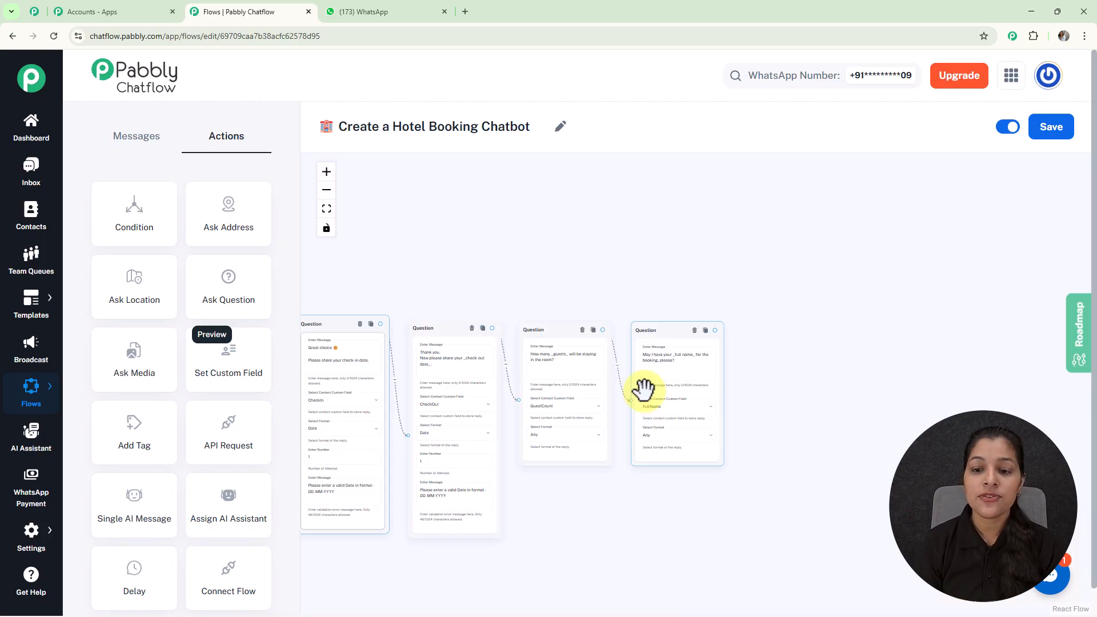
{"action": "scroll", "coordinate": [707, 335], "scroll_direction": "up", "scroll_amount": 5}
{"action": "left_click_drag", "start_coordinate": [719, 323], "coordinate": [804, 392]}
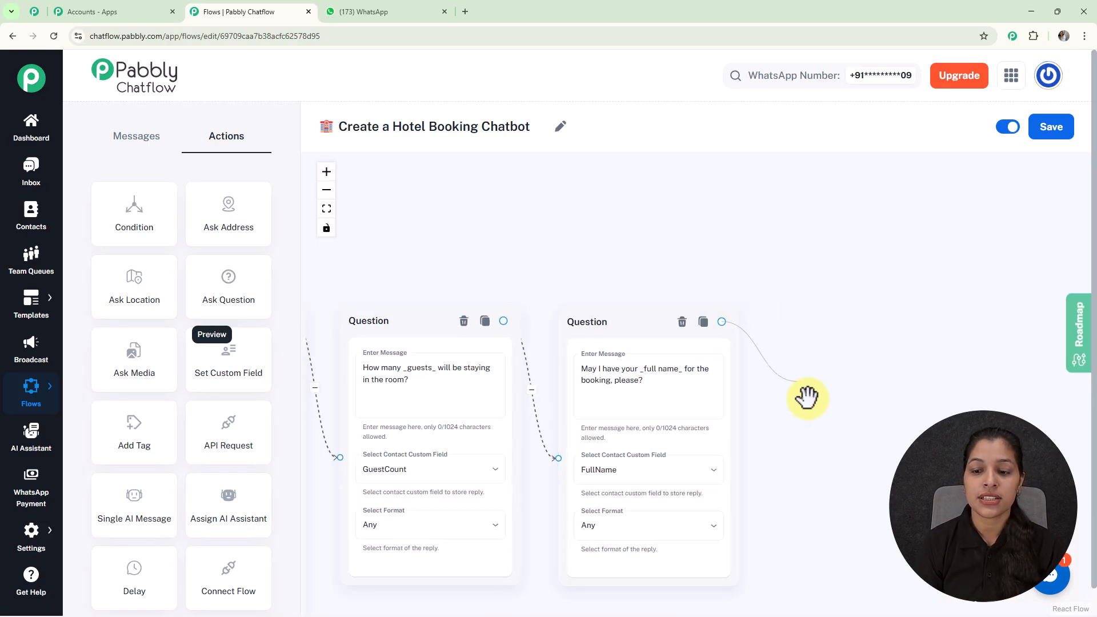
{"action": "left_click", "coordinate": [820, 436]}
Review the booking confirmation message and its check-in, check-out, room type and guest name variables
{"action": "scroll", "coordinate": [688, 343], "scroll_direction": "up", "scroll_amount": 2}
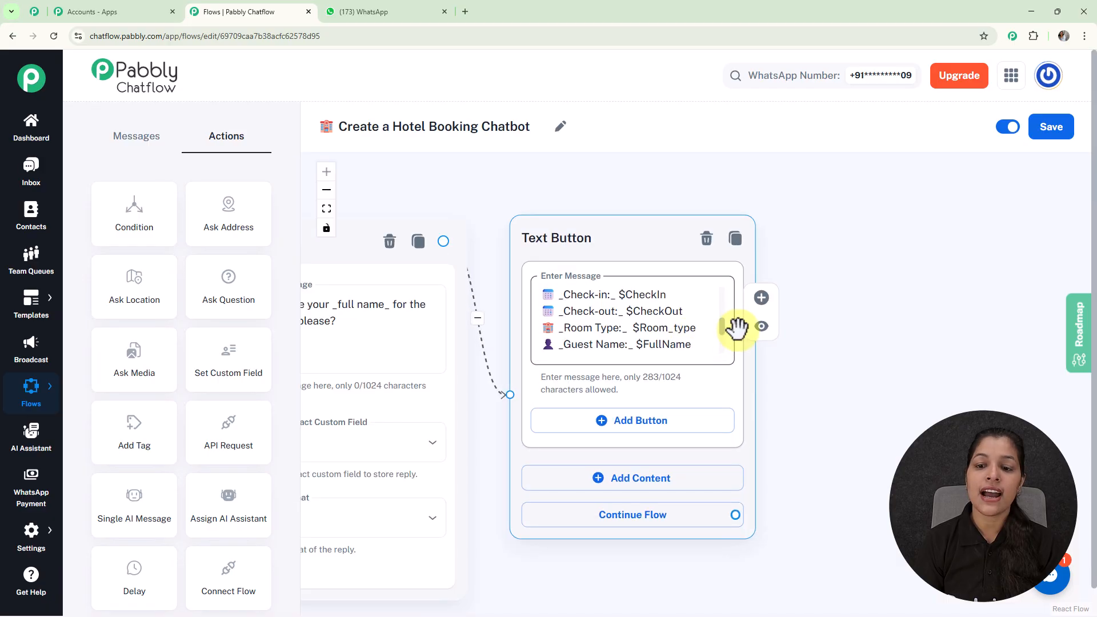
{"action": "scroll", "coordinate": [721, 330], "scroll_direction": "up", "scroll_amount": 5}
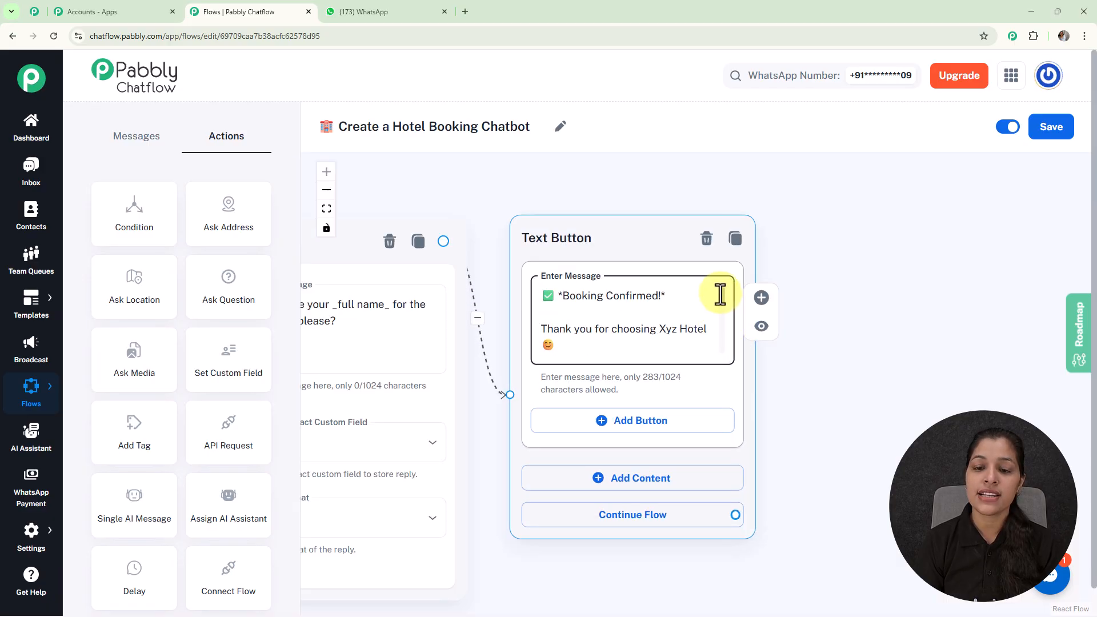
{"action": "scroll", "coordinate": [721, 295], "scroll_direction": "down", "scroll_amount": 6}
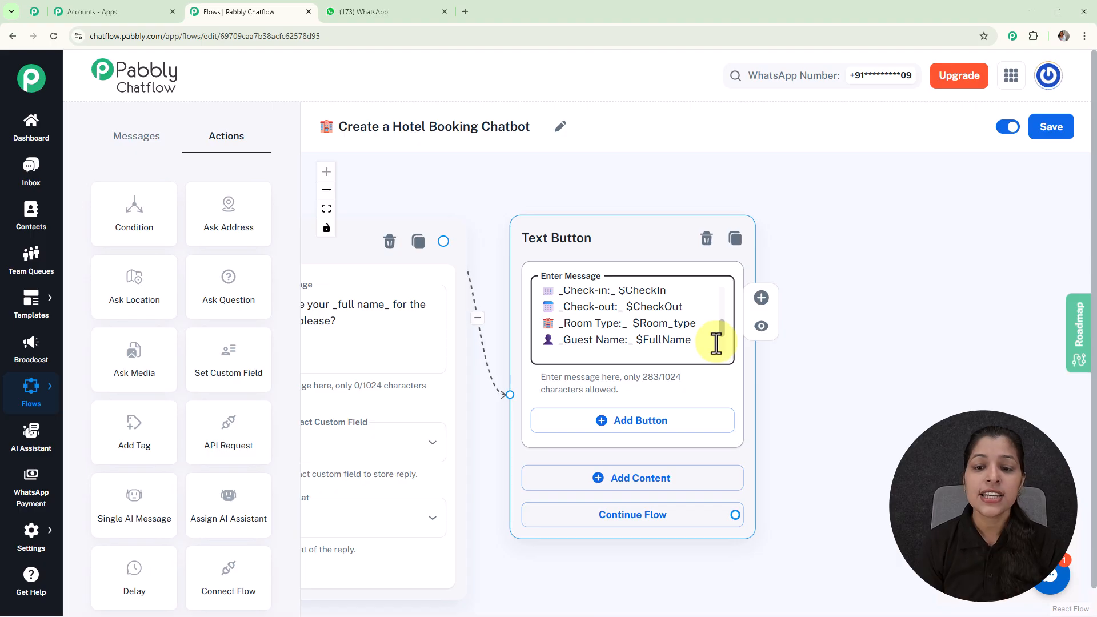
{"action": "scroll", "coordinate": [717, 344], "scroll_direction": "down", "scroll_amount": 4}
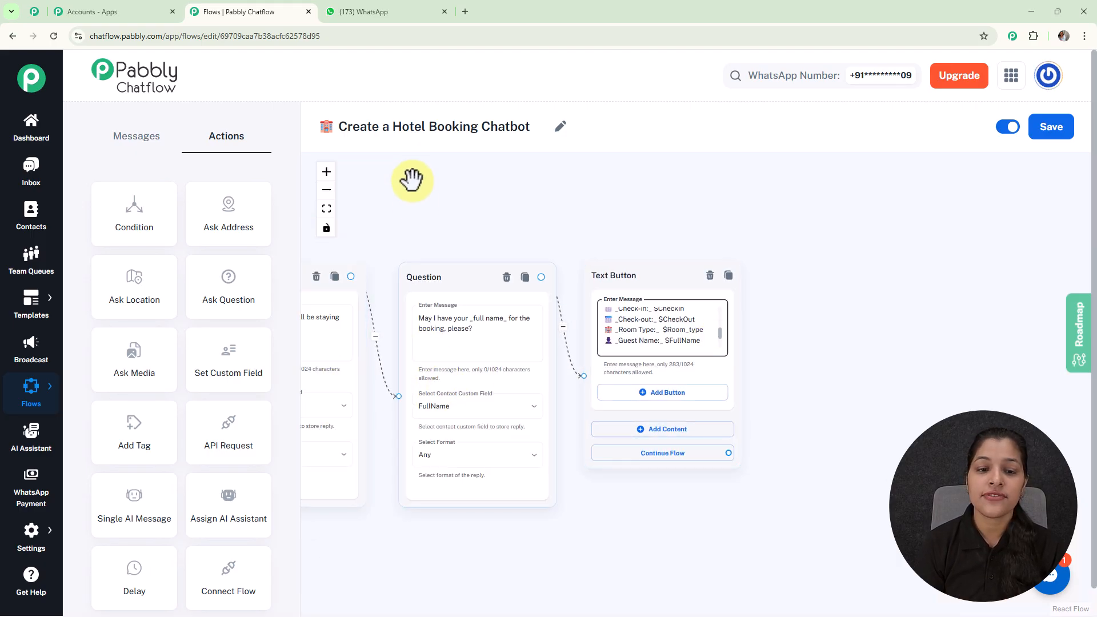
{"action": "scroll", "coordinate": [421, 200], "scroll_direction": "down", "scroll_amount": 3}
{"action": "left_click_drag", "start_coordinate": [422, 204], "coordinate": [582, 210]}
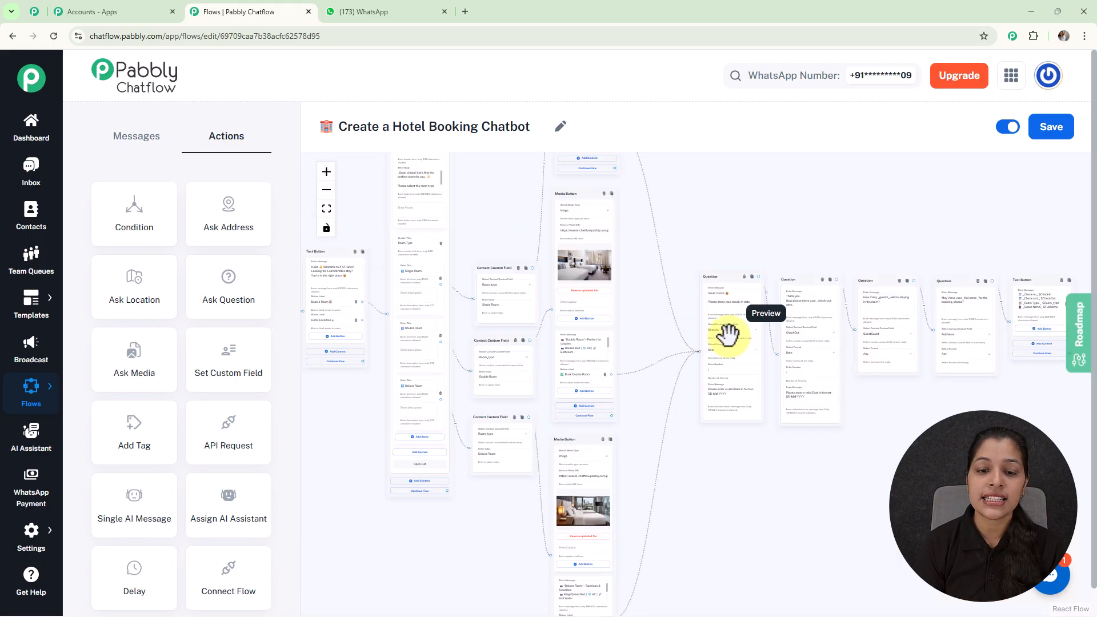
Examine the overall flow layout from the trigger through the room list, custom fields, media replies and questions
{"action": "left_click", "coordinate": [502, 311]}
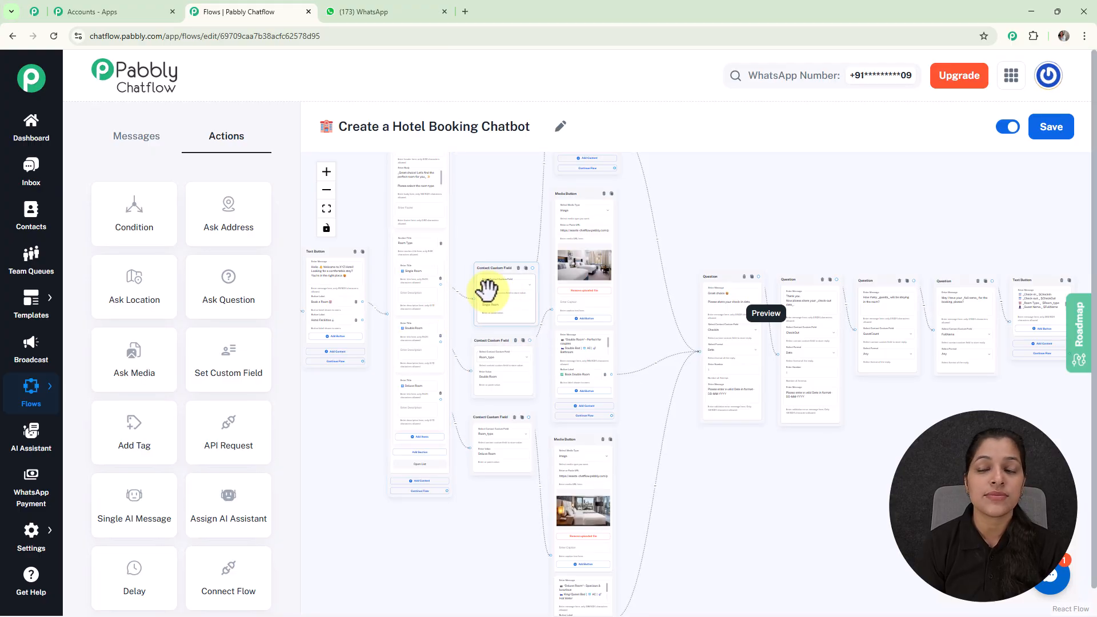
{"action": "scroll", "coordinate": [487, 290], "scroll_direction": "down", "scroll_amount": 3}
{"action": "scroll", "coordinate": [780, 235], "scroll_direction": "down", "scroll_amount": 1}
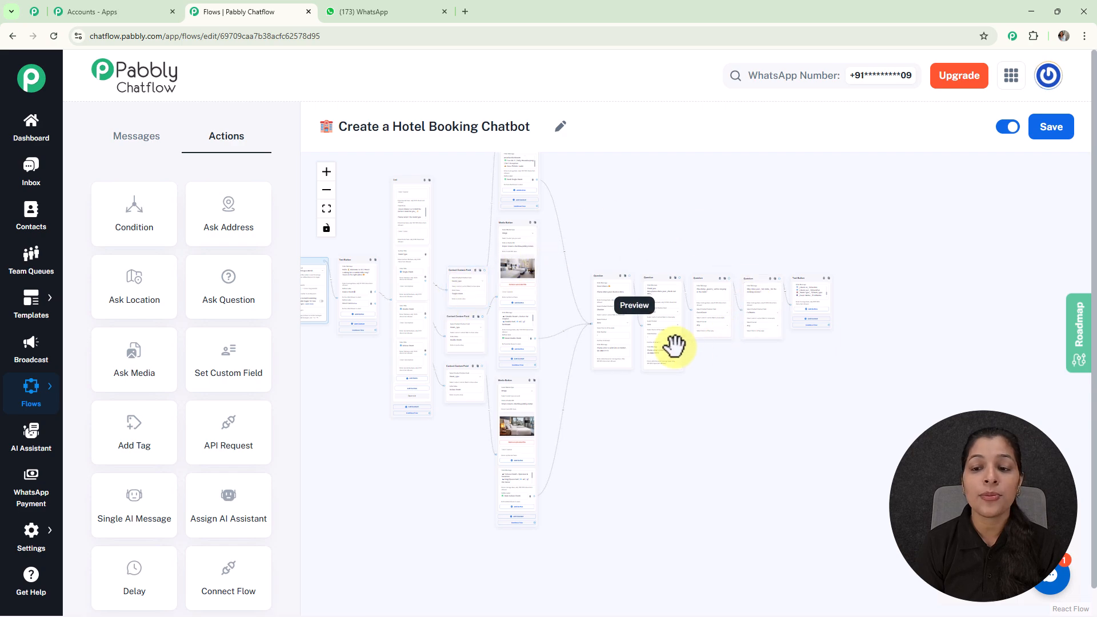
{"action": "left_click", "coordinate": [642, 300]}
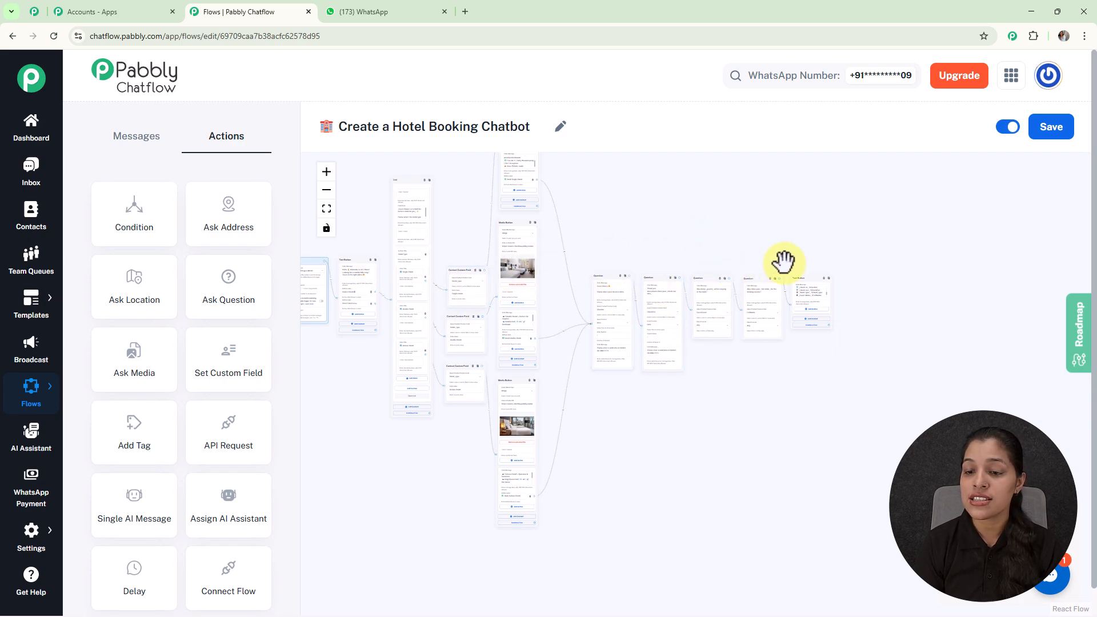
{"action": "scroll", "coordinate": [793, 259], "scroll_direction": "up", "scroll_amount": 6}
{"action": "left_click_drag", "start_coordinate": [796, 259], "coordinate": [559, 239]}
{"action": "scroll", "coordinate": [633, 287], "scroll_direction": "up", "scroll_amount": 4}
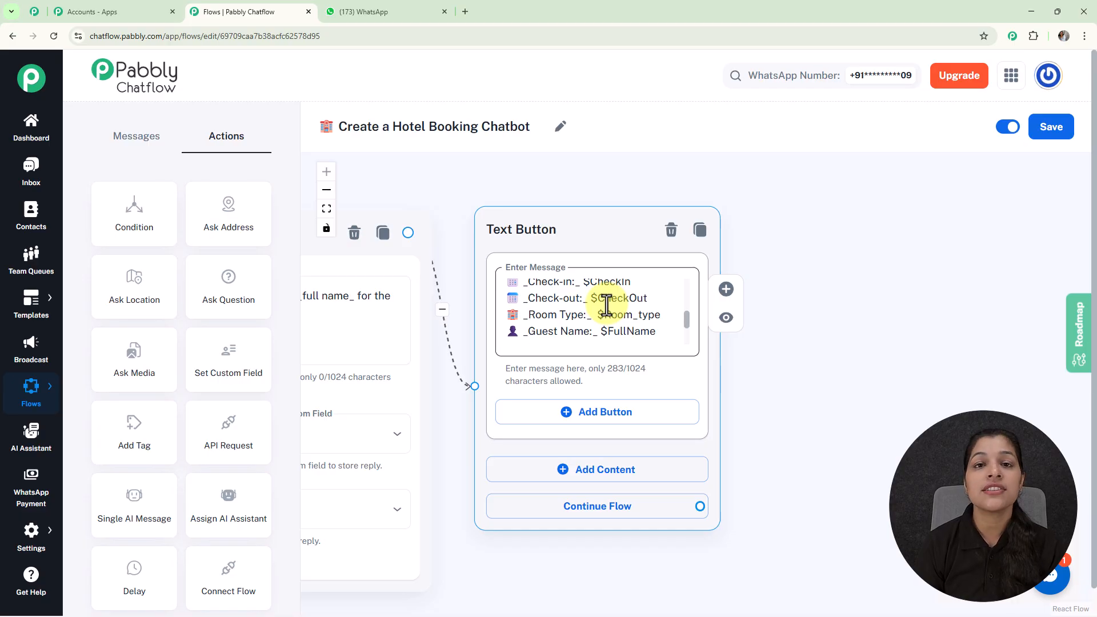
{"action": "scroll", "coordinate": [605, 305], "scroll_direction": "down", "scroll_amount": 10}
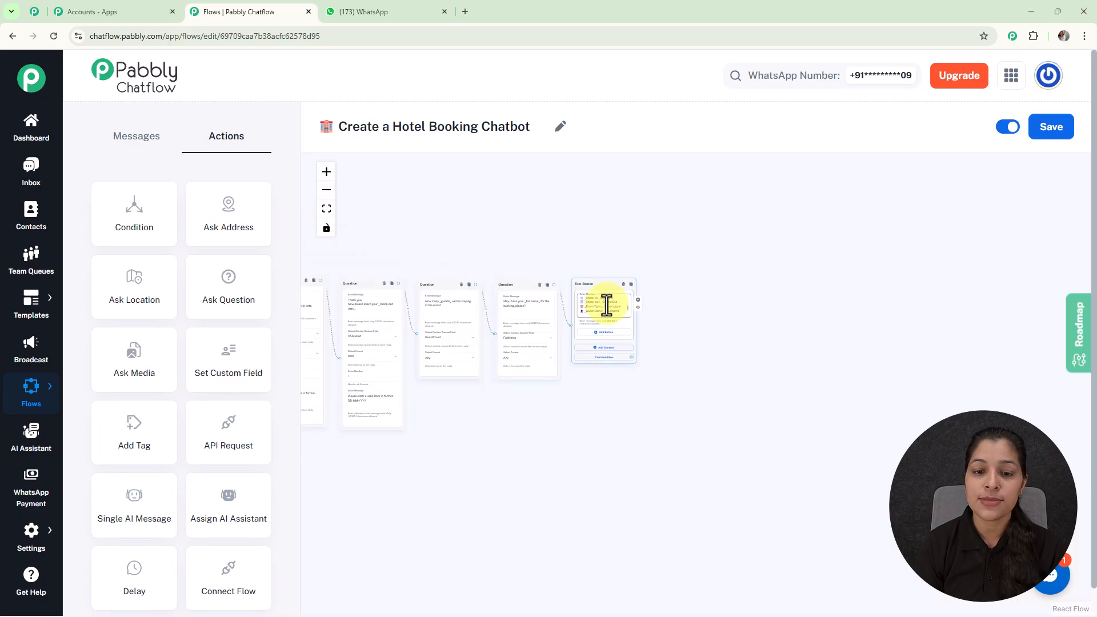
{"action": "left_click_drag", "start_coordinate": [350, 267], "coordinate": [662, 279]}
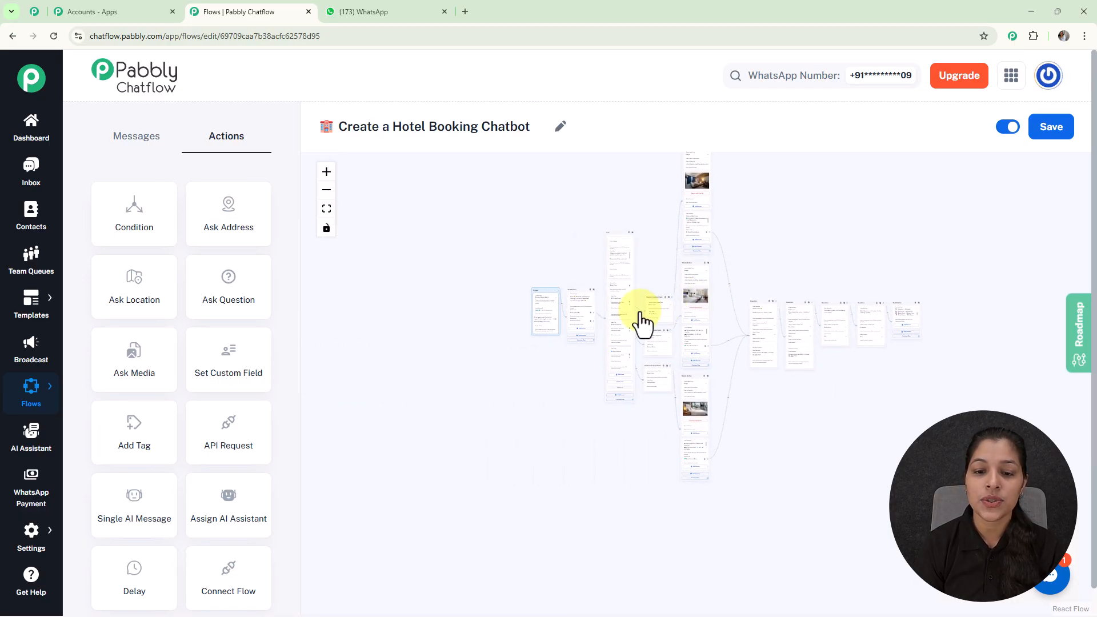
{"action": "scroll", "coordinate": [589, 341], "scroll_direction": "up", "scroll_amount": 8}
{"action": "scroll", "coordinate": [612, 238], "scroll_direction": "up", "scroll_amount": 5}
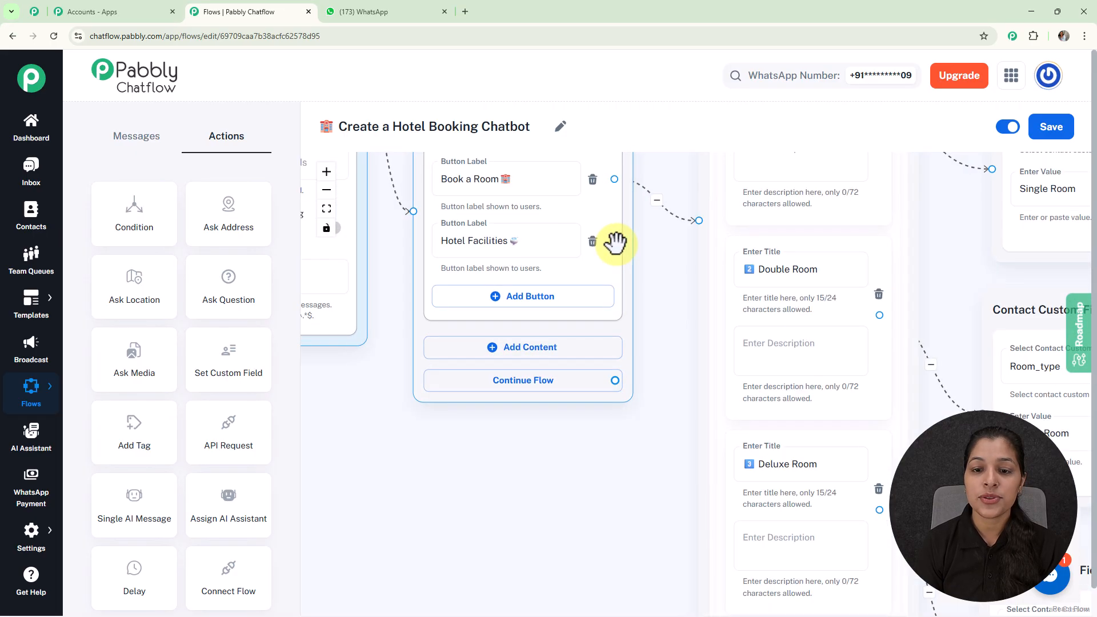
Review the Hotel Facilities text button message and its Continue Booking button within the flow
{"action": "left_click_drag", "start_coordinate": [644, 366], "coordinate": [743, 448]}
{"action": "left_click", "coordinate": [763, 492]}
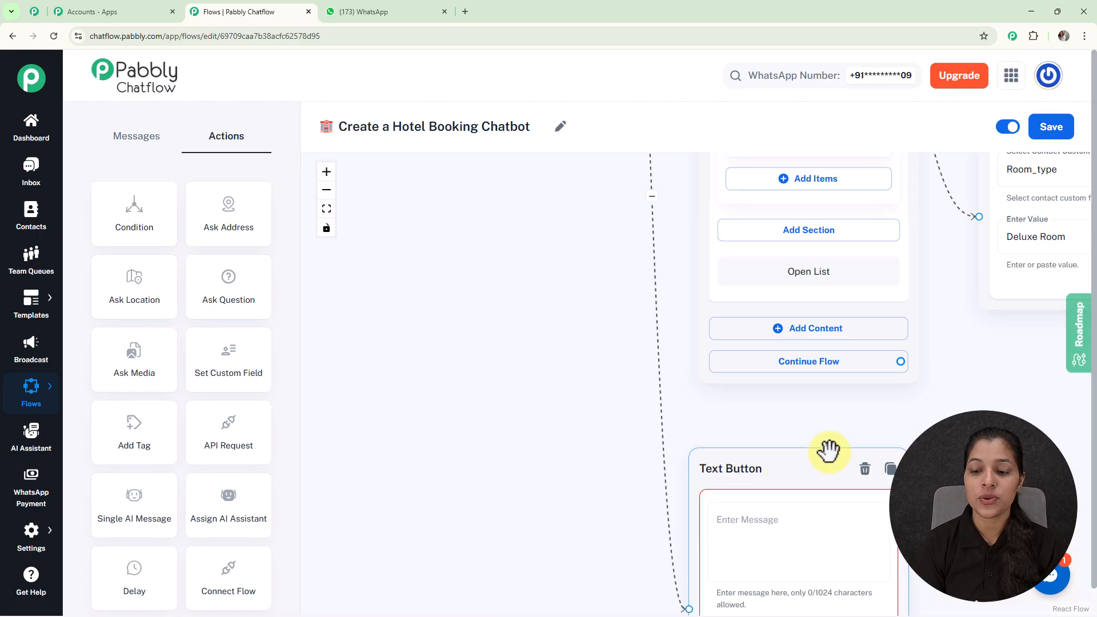
{"action": "scroll", "coordinate": [846, 435], "scroll_direction": "down", "scroll_amount": 5}
{"action": "left_click_drag", "start_coordinate": [825, 397], "coordinate": [783, 376]}
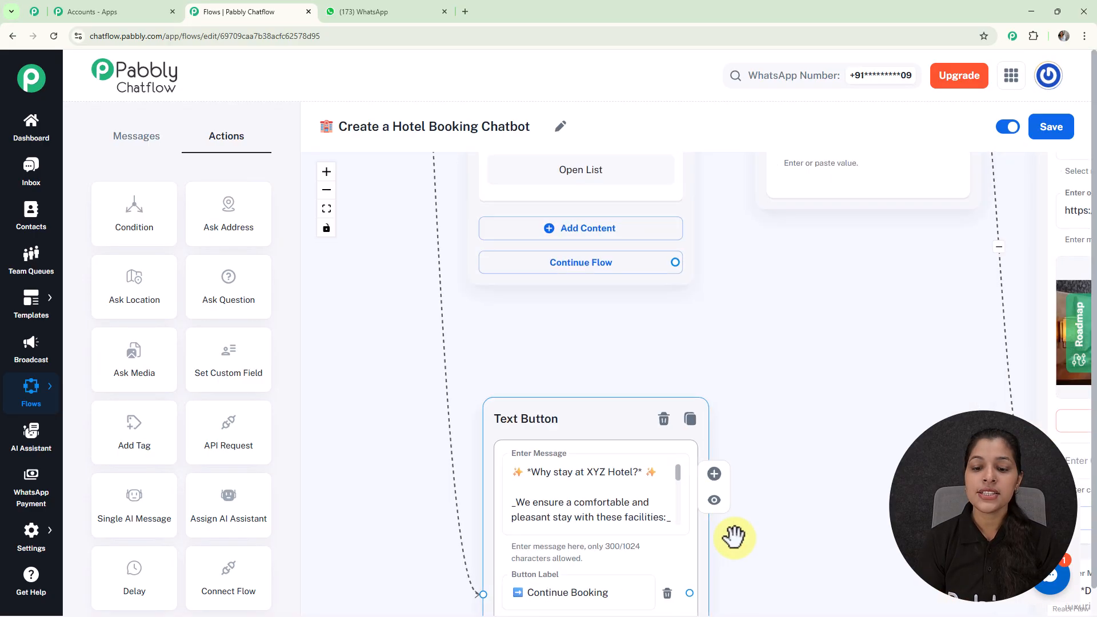
{"action": "scroll", "coordinate": [735, 470], "scroll_direction": "down", "scroll_amount": 5}
{"action": "scroll", "coordinate": [642, 248], "scroll_direction": "up", "scroll_amount": 1}
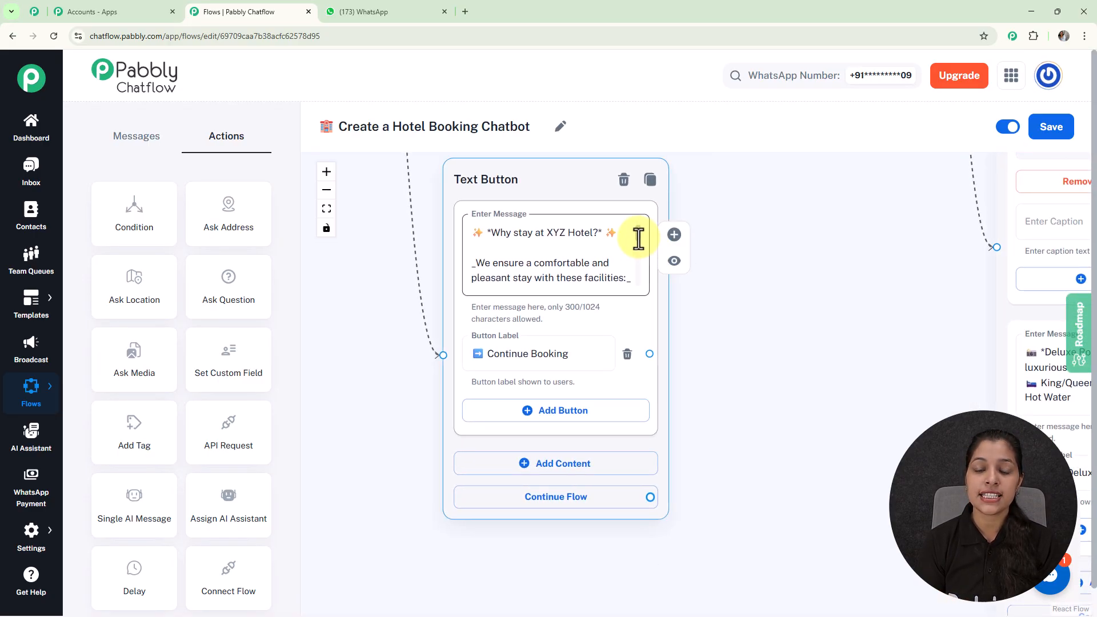
{"action": "scroll", "coordinate": [637, 247], "scroll_direction": "down", "scroll_amount": 1}
{"action": "scroll", "coordinate": [636, 251], "scroll_direction": "down", "scroll_amount": 3}
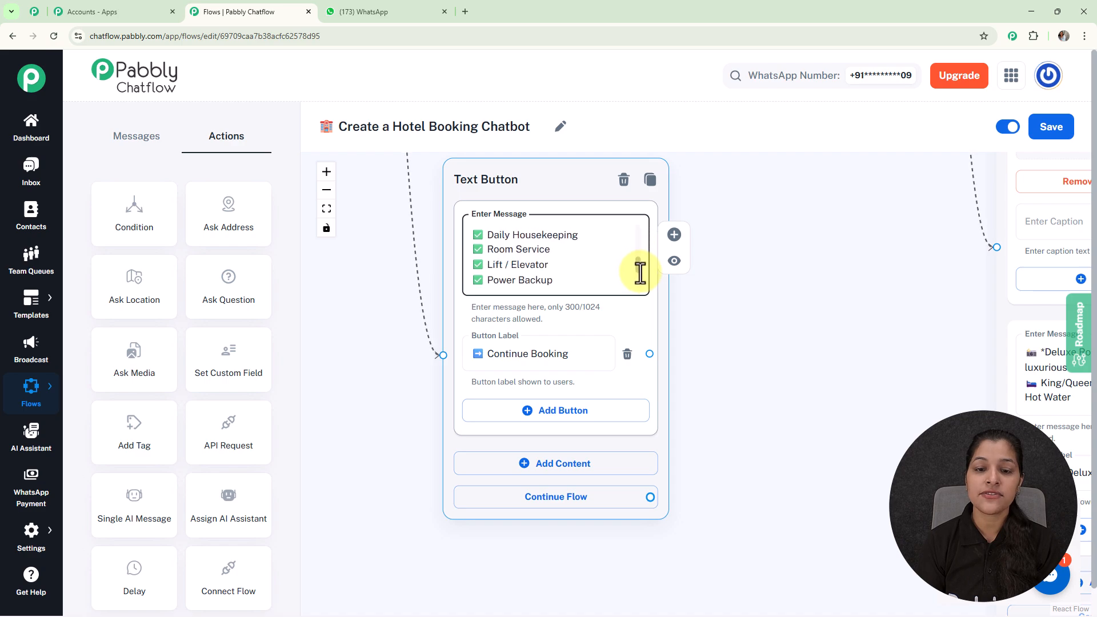
{"action": "scroll", "coordinate": [636, 341], "scroll_direction": "down", "scroll_amount": 5}
{"action": "scroll", "coordinate": [637, 341], "scroll_direction": "up", "scroll_amount": 3}
{"action": "scroll", "coordinate": [638, 341], "scroll_direction": "down", "scroll_amount": 2}
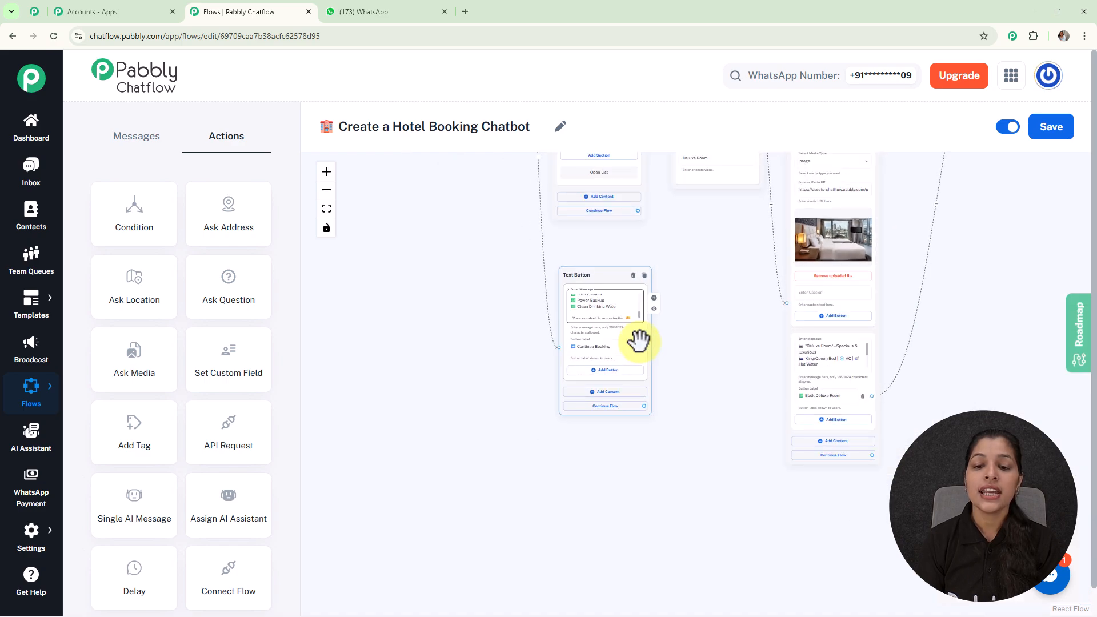
{"action": "scroll", "coordinate": [638, 341], "scroll_direction": "down", "scroll_amount": 2}
{"action": "scroll", "coordinate": [641, 346], "scroll_direction": "up", "scroll_amount": 3}
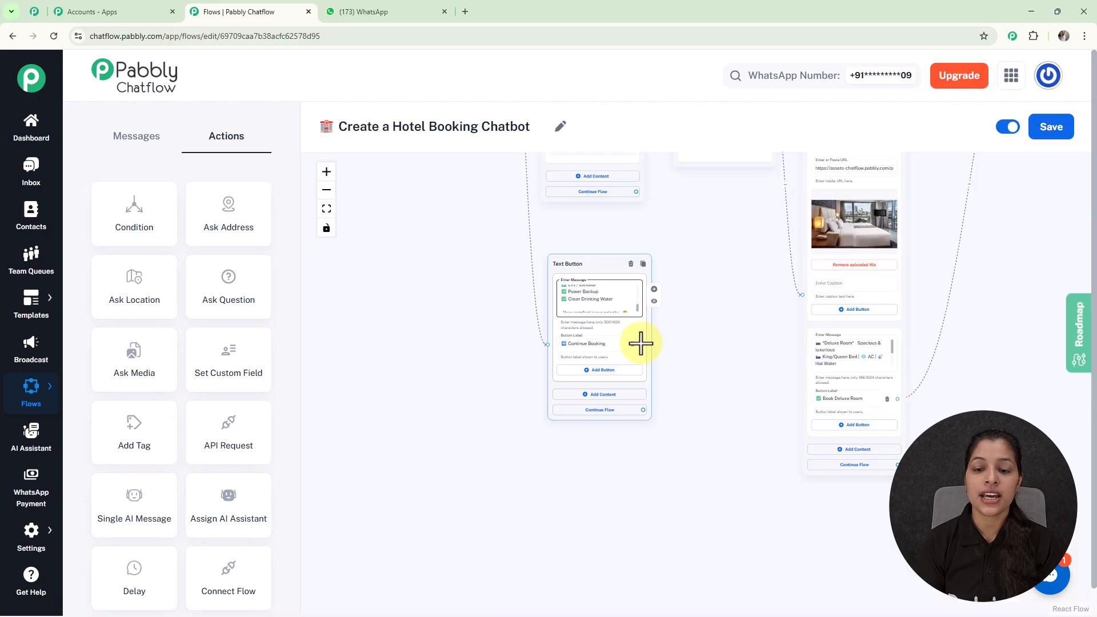
{"action": "left_click_drag", "start_coordinate": [641, 343], "coordinate": [542, 300]}
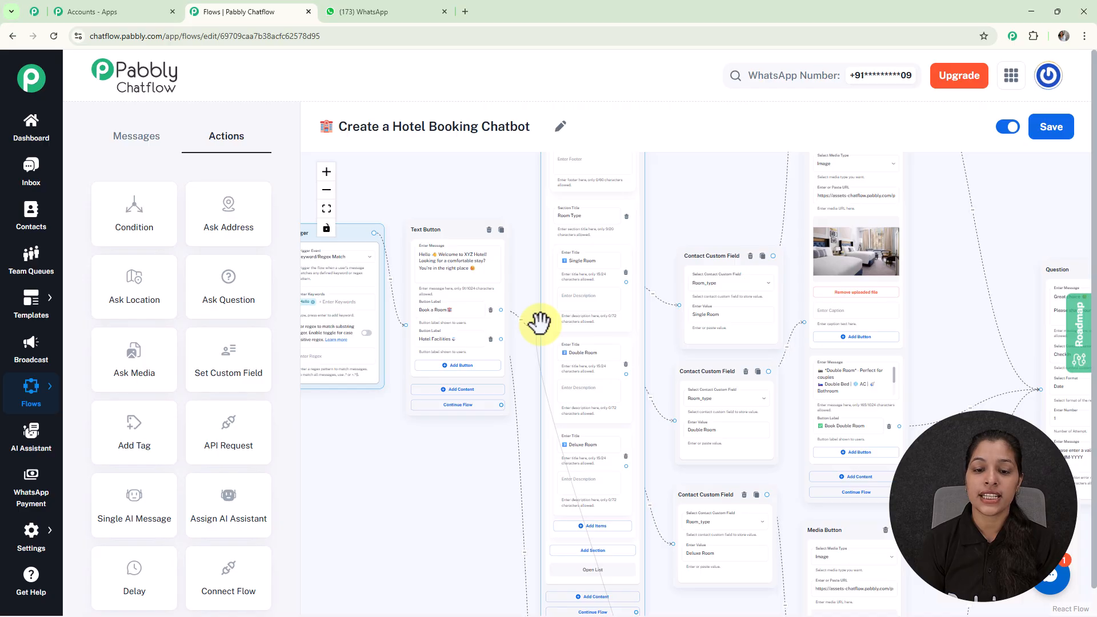
{"action": "scroll", "coordinate": [540, 323], "scroll_direction": "down", "scroll_amount": 3}
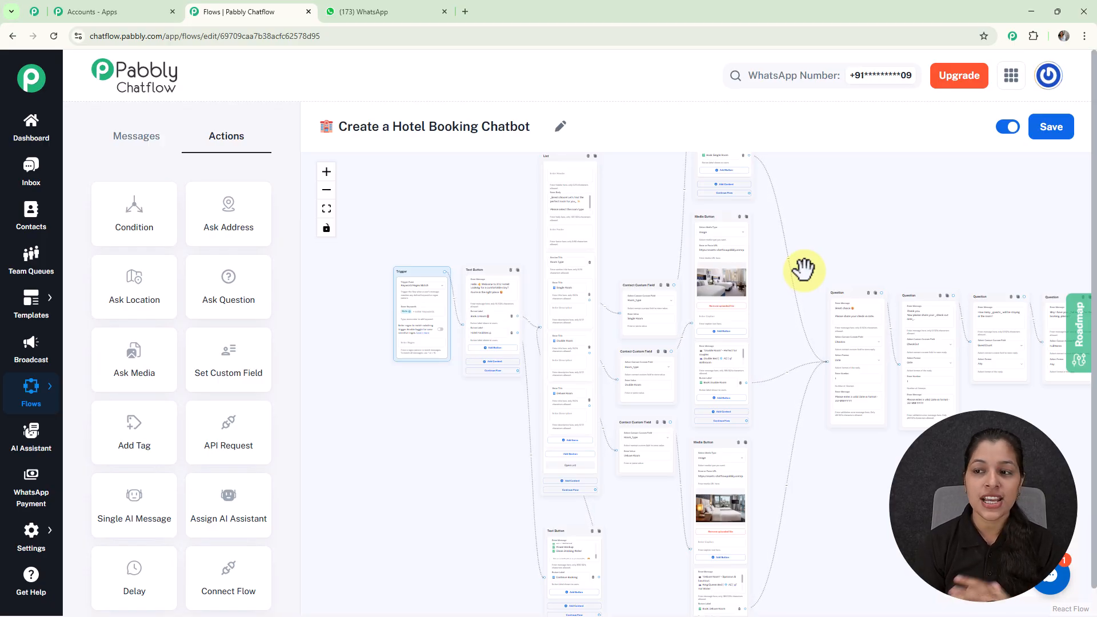
{"action": "scroll", "coordinate": [803, 269], "scroll_direction": "down", "scroll_amount": 3}
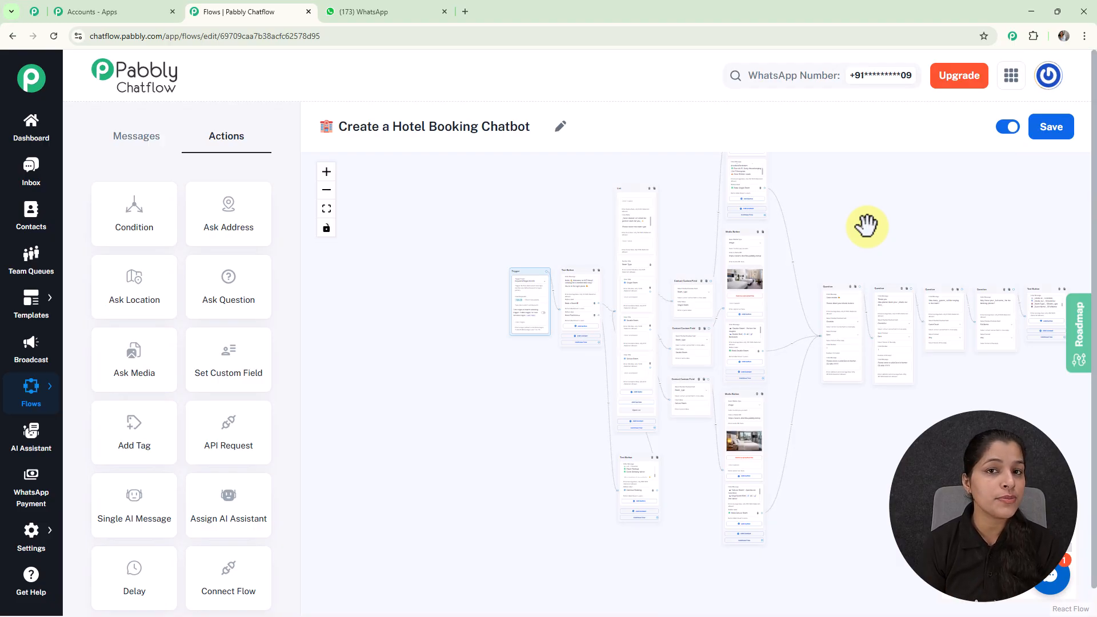
Return to the flows list and open the share link for the Create a Hotel Booking Chatbot flow, then close it
{"action": "mouse_move", "coordinate": [35, 386]}
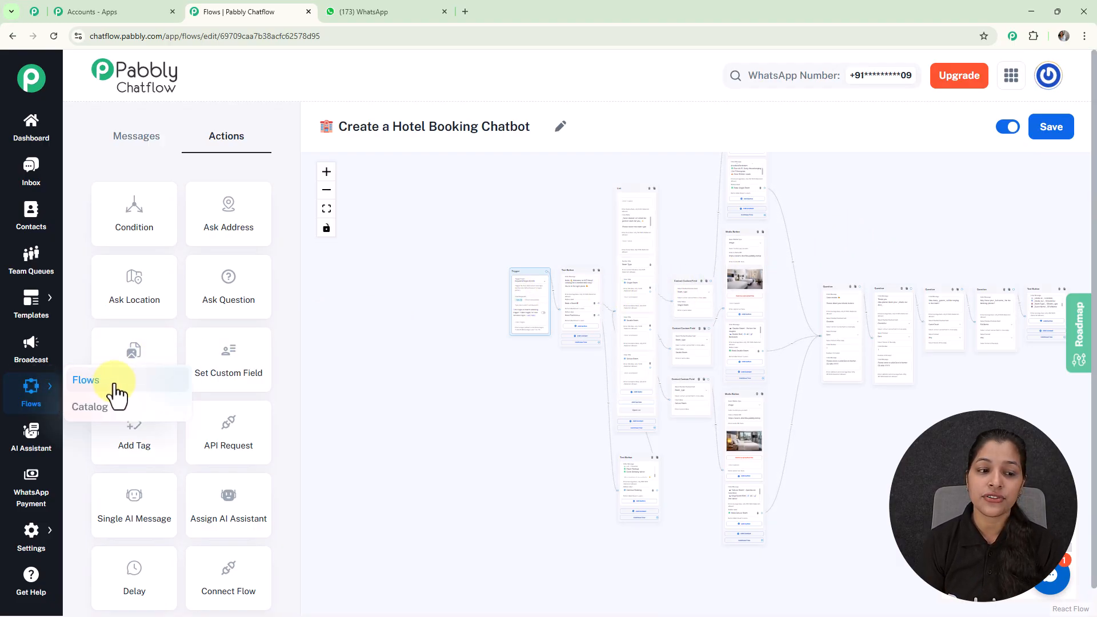
{"action": "left_click", "coordinate": [127, 378]}
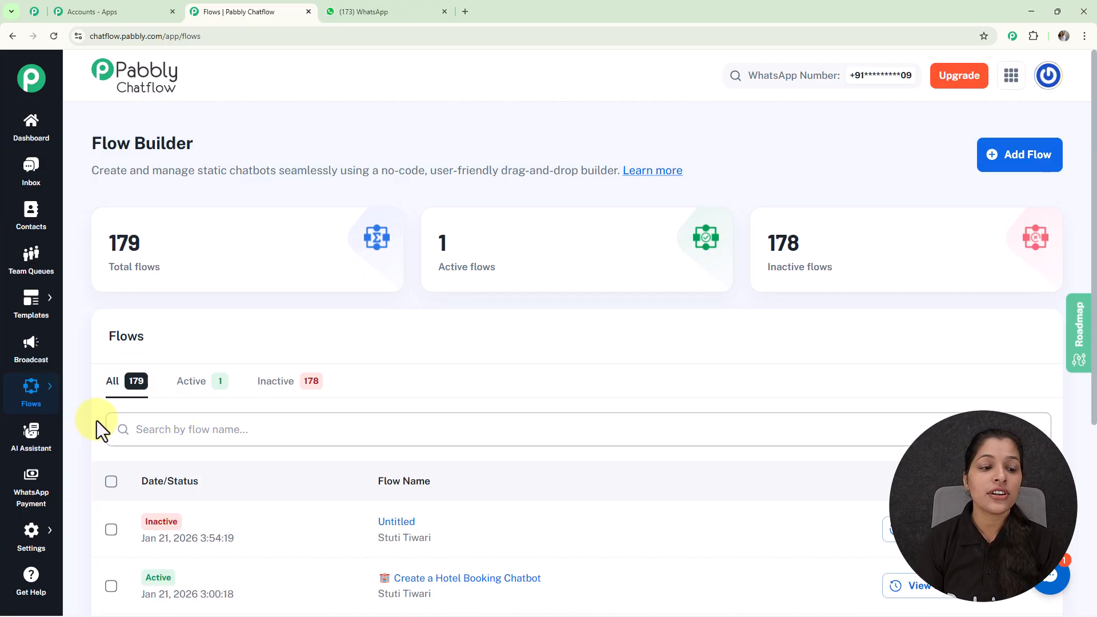
{"action": "scroll", "coordinate": [489, 246], "scroll_direction": "down", "scroll_amount": 5}
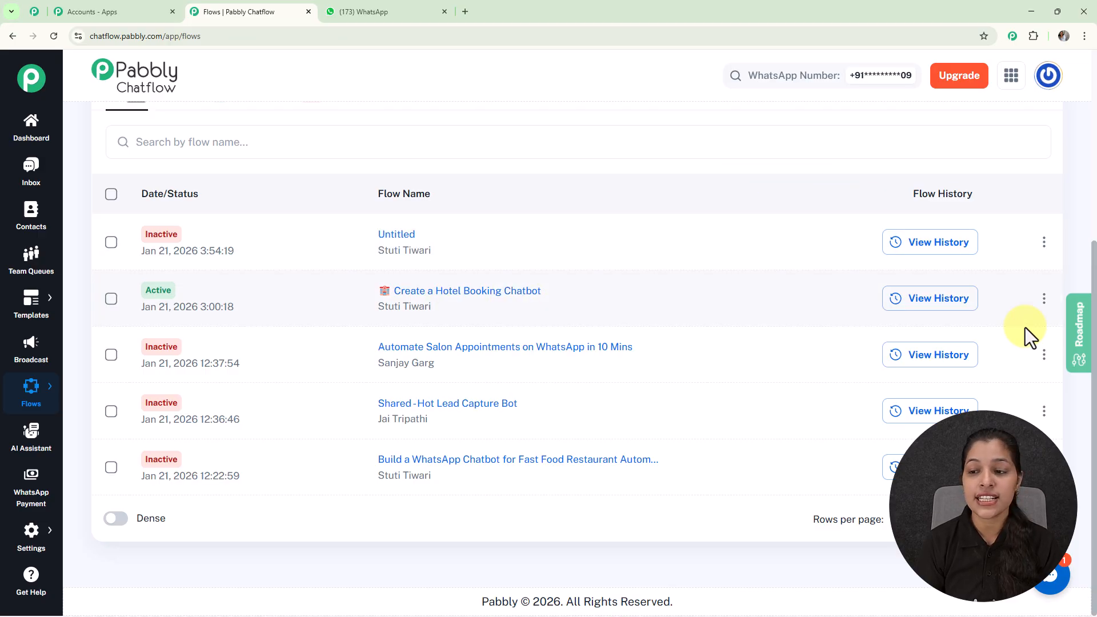
{"action": "left_click", "coordinate": [1043, 312]}
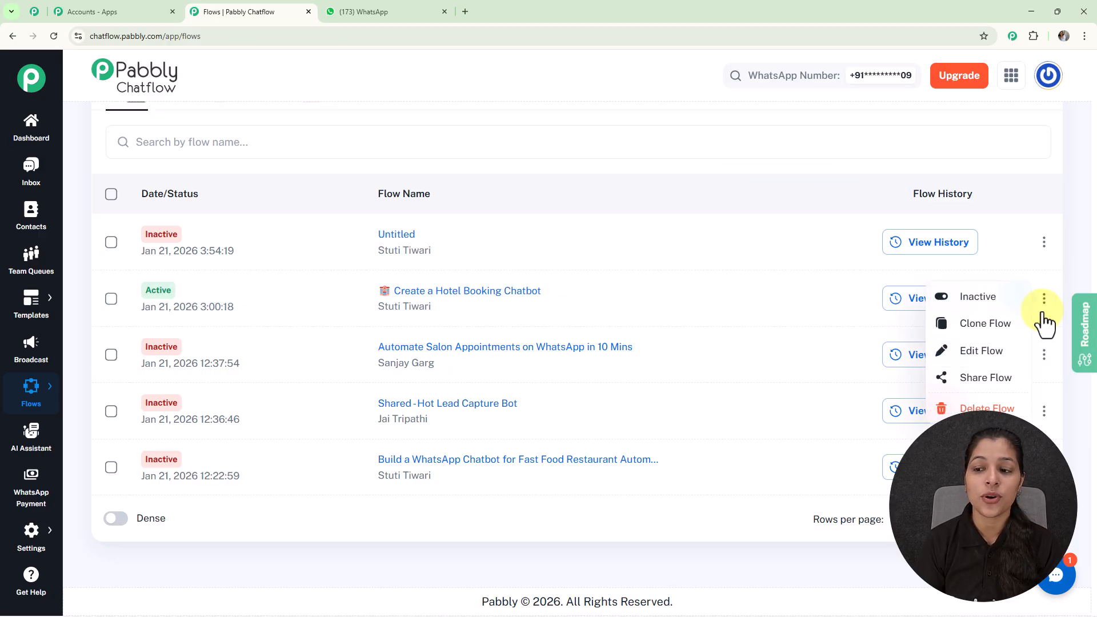
{"action": "left_click", "coordinate": [985, 378]}
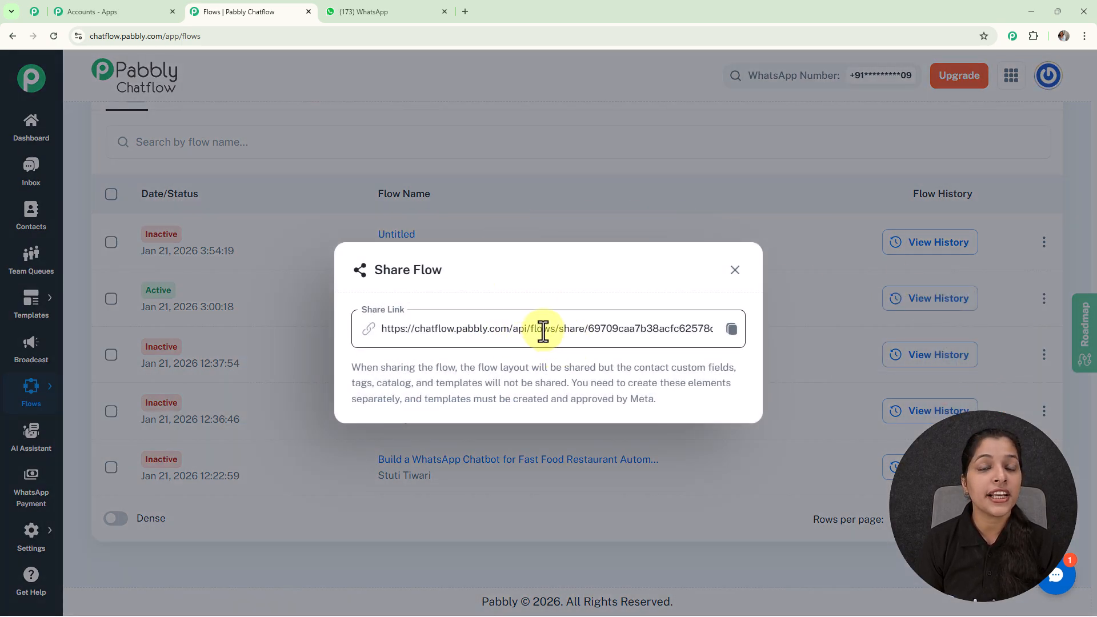
{"action": "left_click", "coordinate": [735, 270]}
{"action": "scroll", "coordinate": [738, 277], "scroll_direction": "up", "scroll_amount": 5}
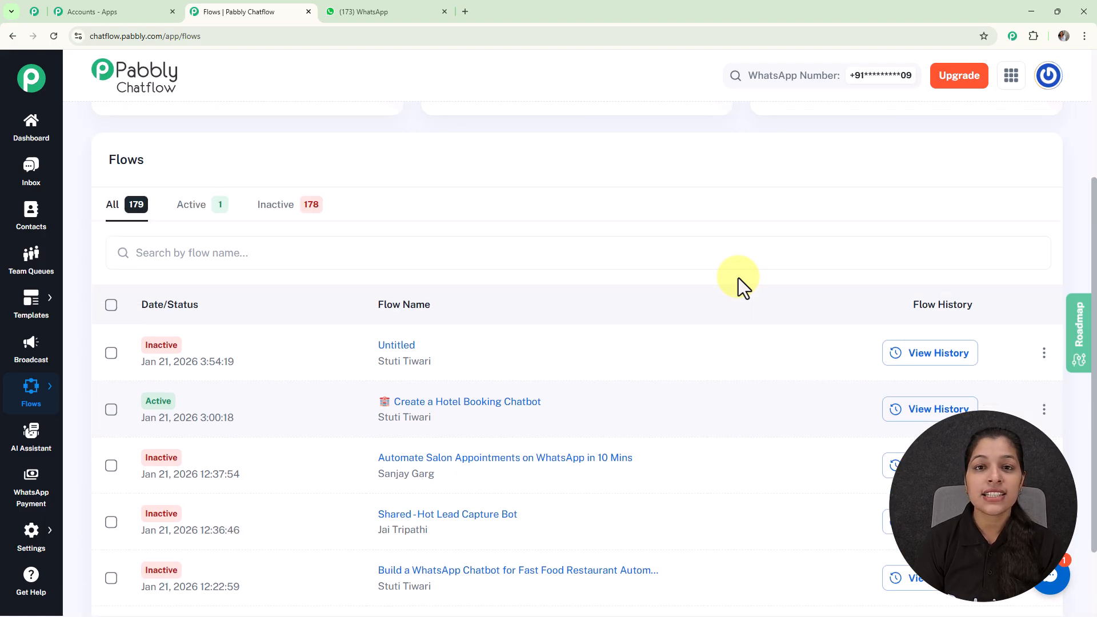